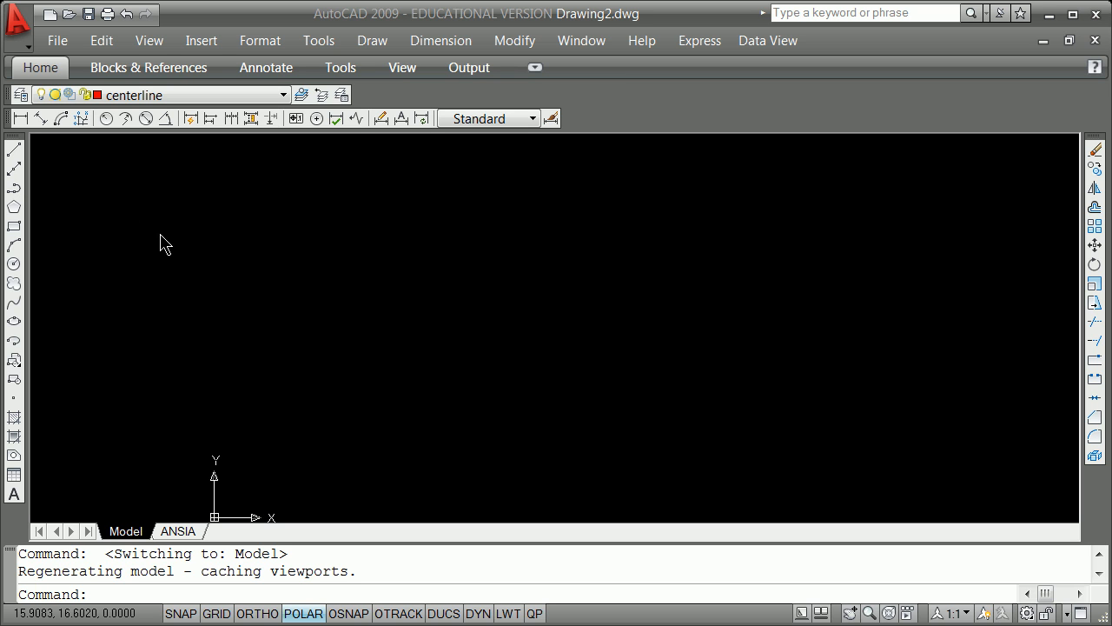
{"action": "left_click", "coordinate": [282, 95]}
{"action": "left_click", "coordinate": [139, 127]}
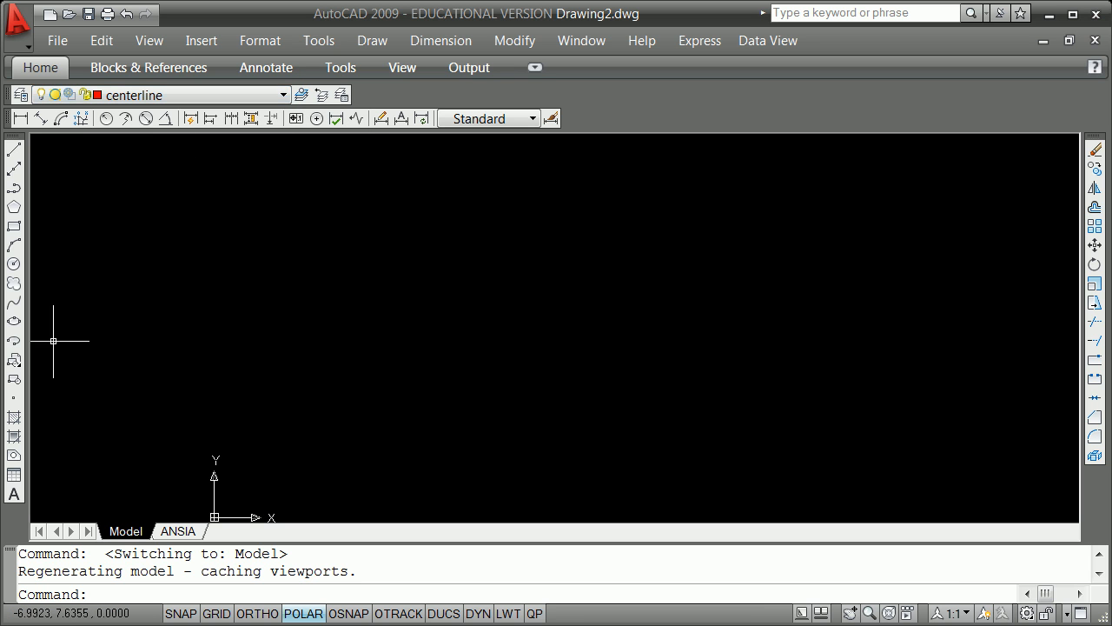
{"action": "left_click", "coordinate": [14, 151]}
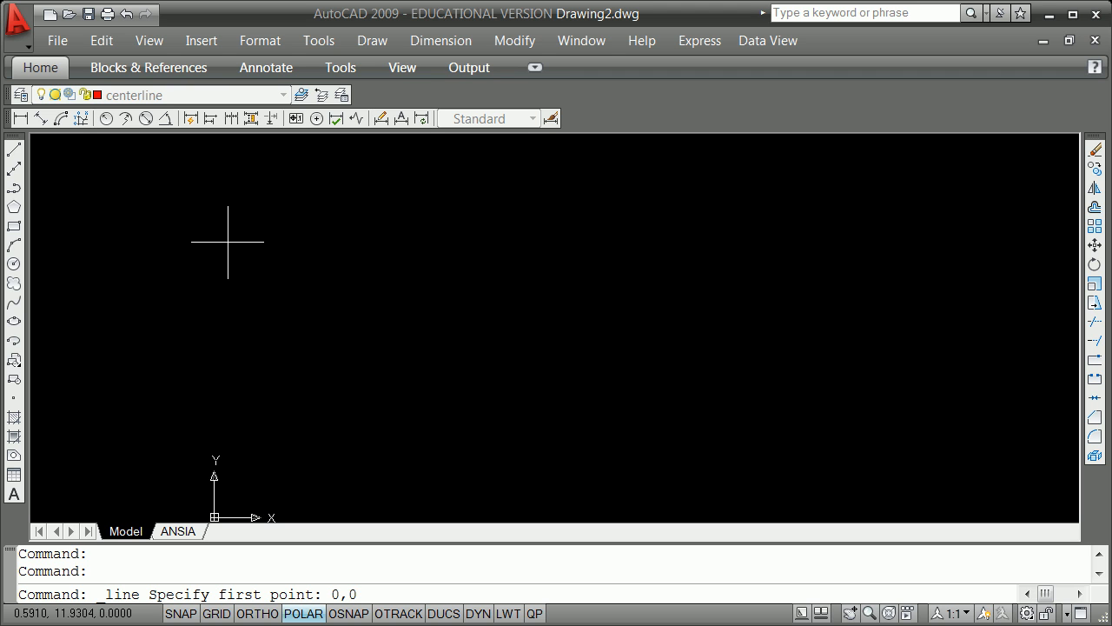
{"action": "type", "text": "0,0,0"}
{"action": "key", "text": "Return"}
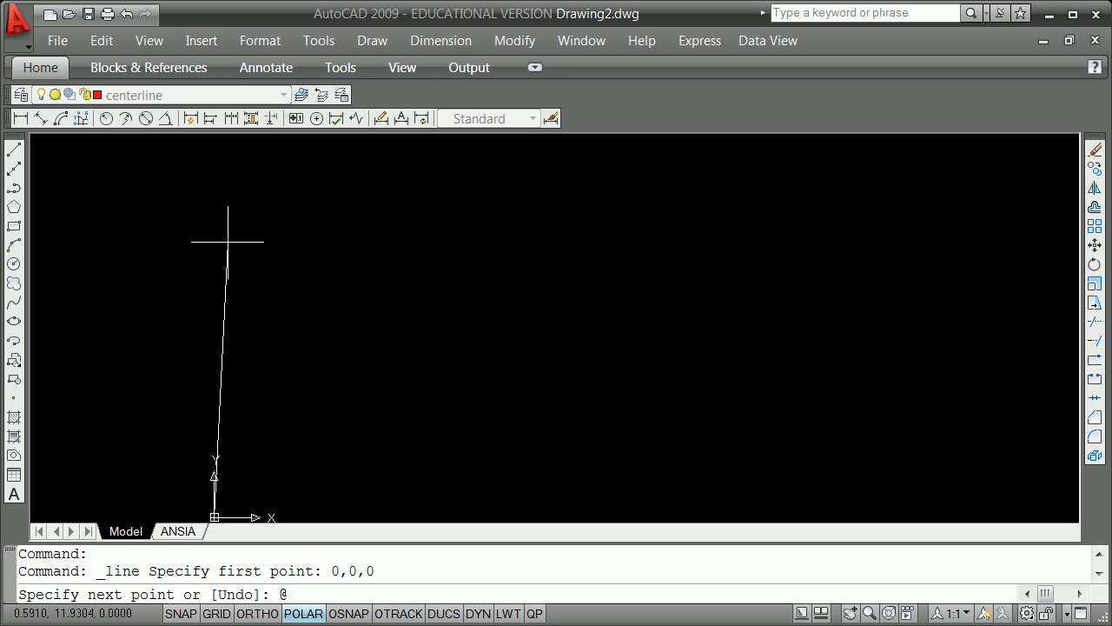
{"action": "type", "text": "@40<0"}
{"action": "key", "text": "Return"}
{"action": "key", "text": "Return"}
{"action": "type", "text": "z"}
{"action": "key", "text": "Return"}
{"action": "type", "text": "e"}
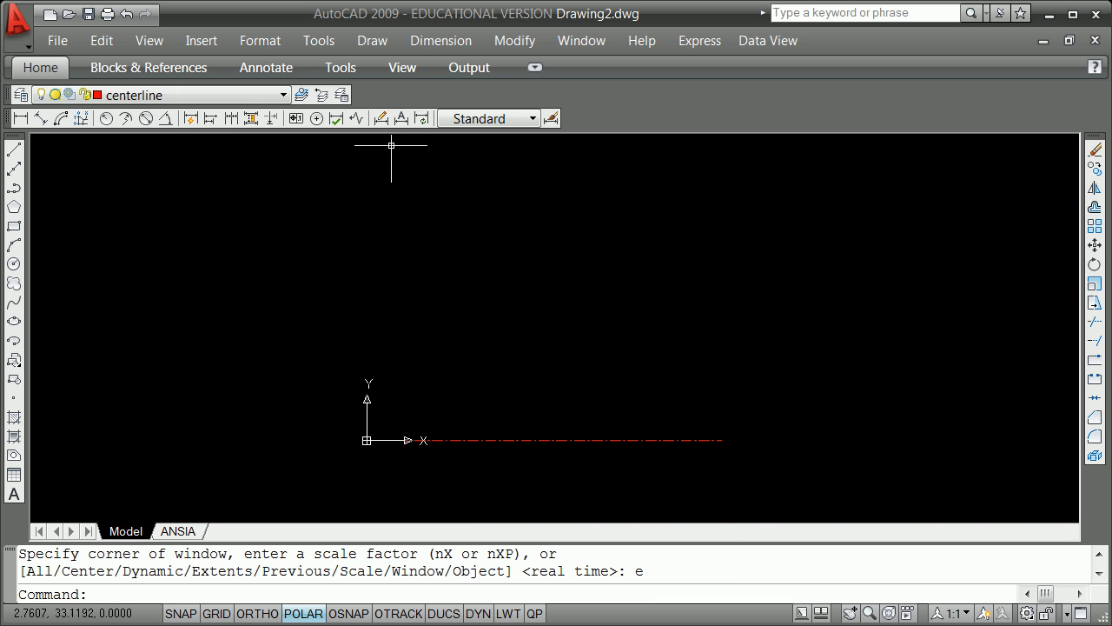
{"action": "type", "text": "line"}
{"action": "key", "text": "Return"}
{"action": "type", "text": "end"}
{"action": "key", "text": "Return"}
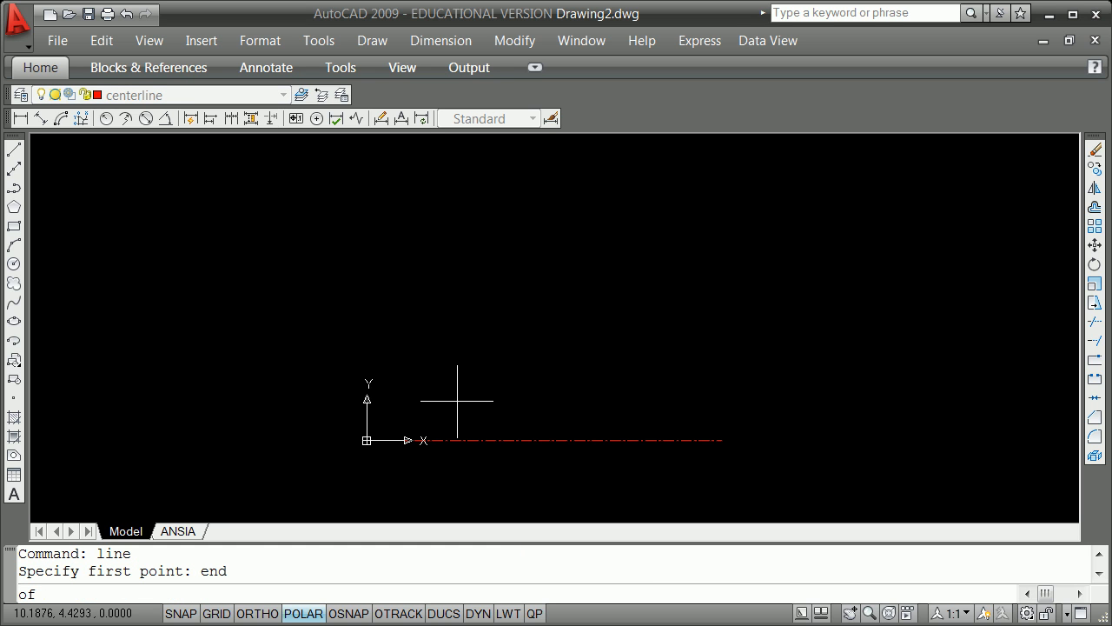
{"action": "left_click", "coordinate": [367, 441]}
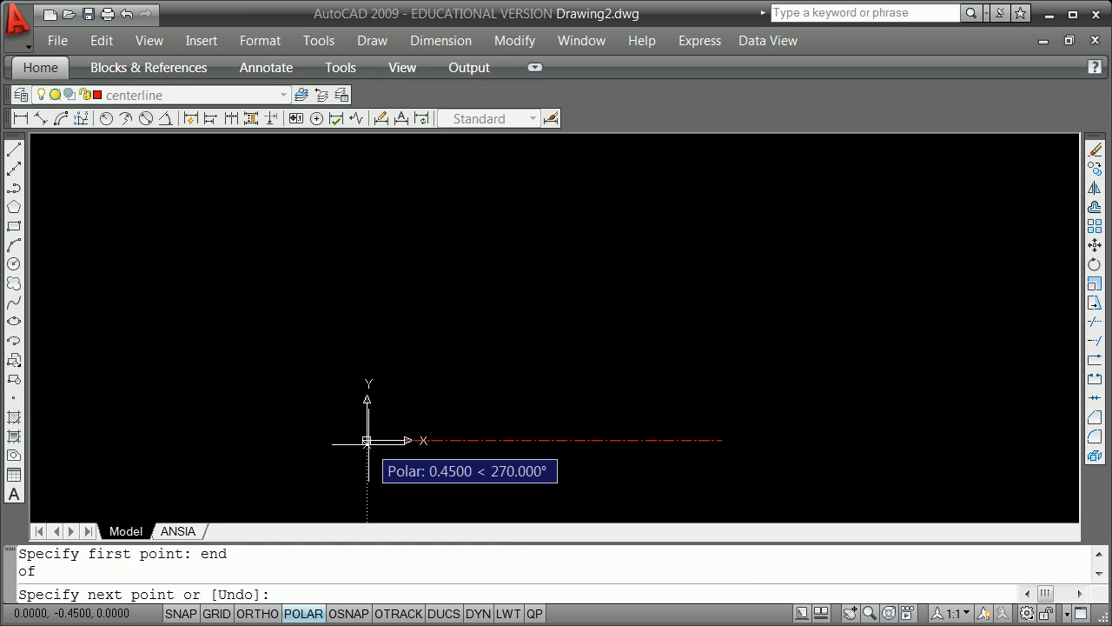
{"action": "type", "text": "@12,4"}
{"action": "key", "text": "Return"}
{"action": "key", "text": "Return"}
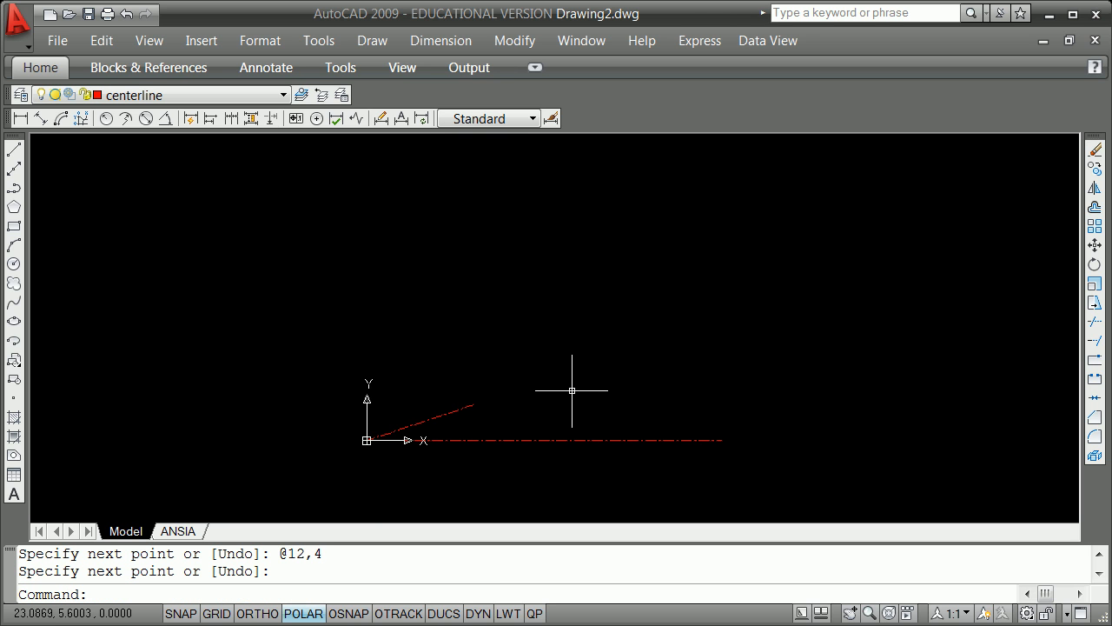
Mirror a copy of the sloped line about a vertical axis through the baseline's midpoint, keeping the original.
{"action": "left_click", "coordinate": [472, 404]}
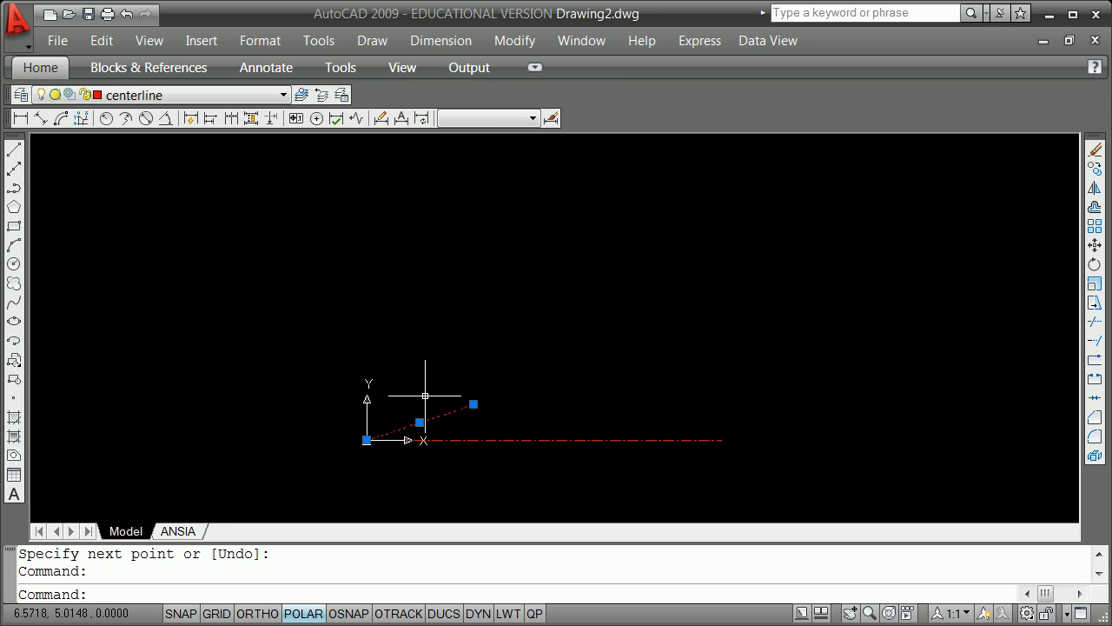
{"action": "left_click", "coordinate": [419, 422]}
{"action": "key", "text": "space"}
{"action": "key", "text": "space"}
{"action": "key", "text": "space"}
{"action": "key", "text": "space"}
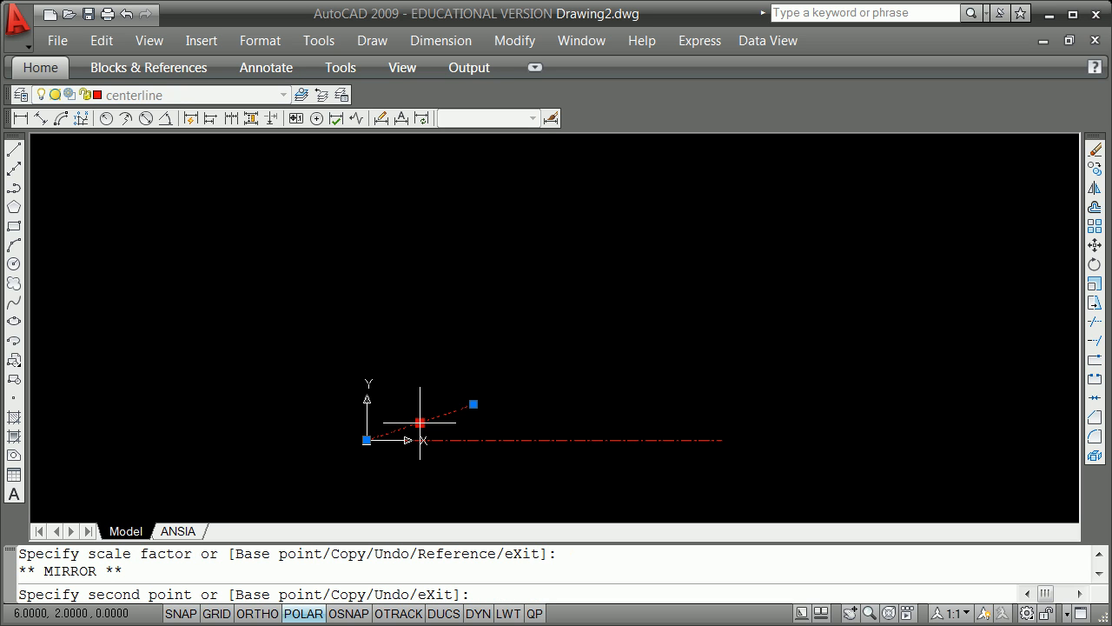
{"action": "type", "text": "b"}
{"action": "key", "text": "Return"}
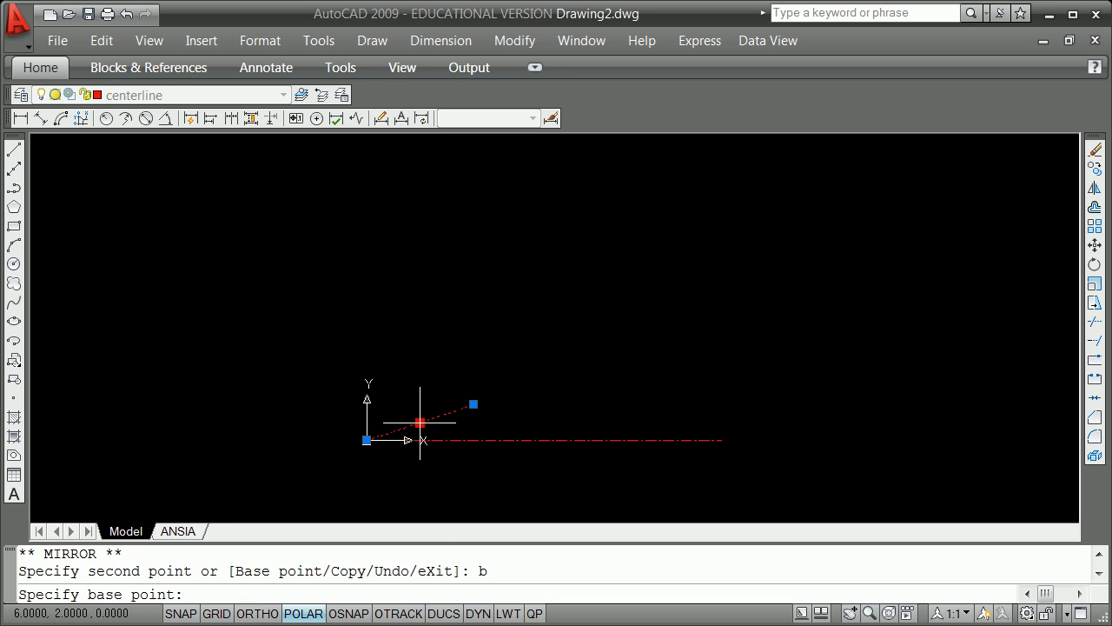
{"action": "right_click", "coordinate": [608, 361], "text": "shift"}
{"action": "left_click", "coordinate": [751, 478]}
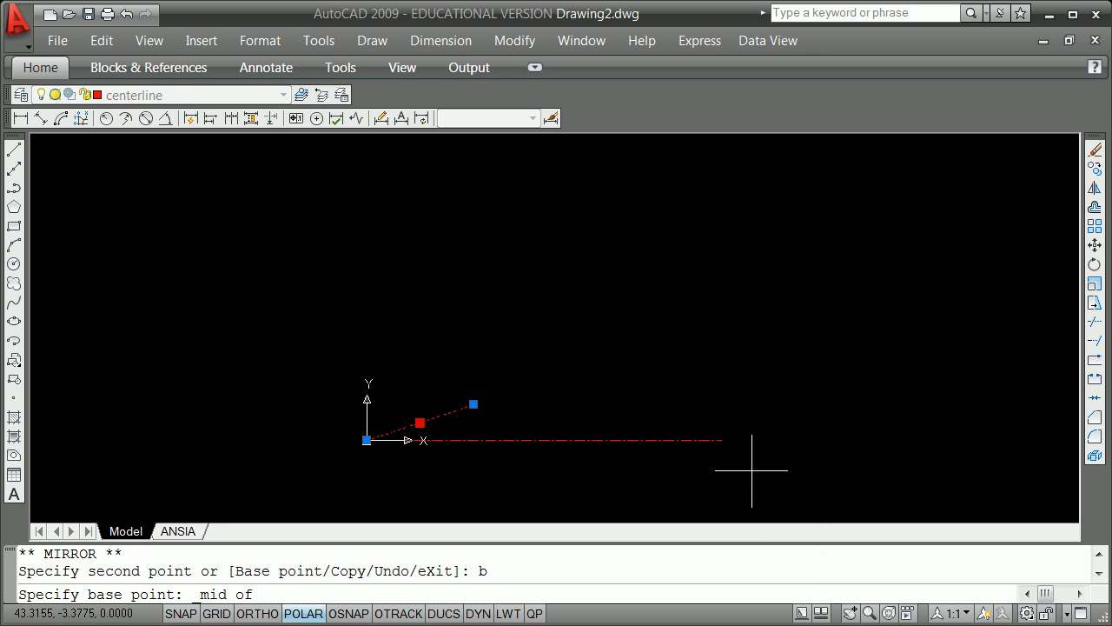
{"action": "left_click", "coordinate": [543, 440]}
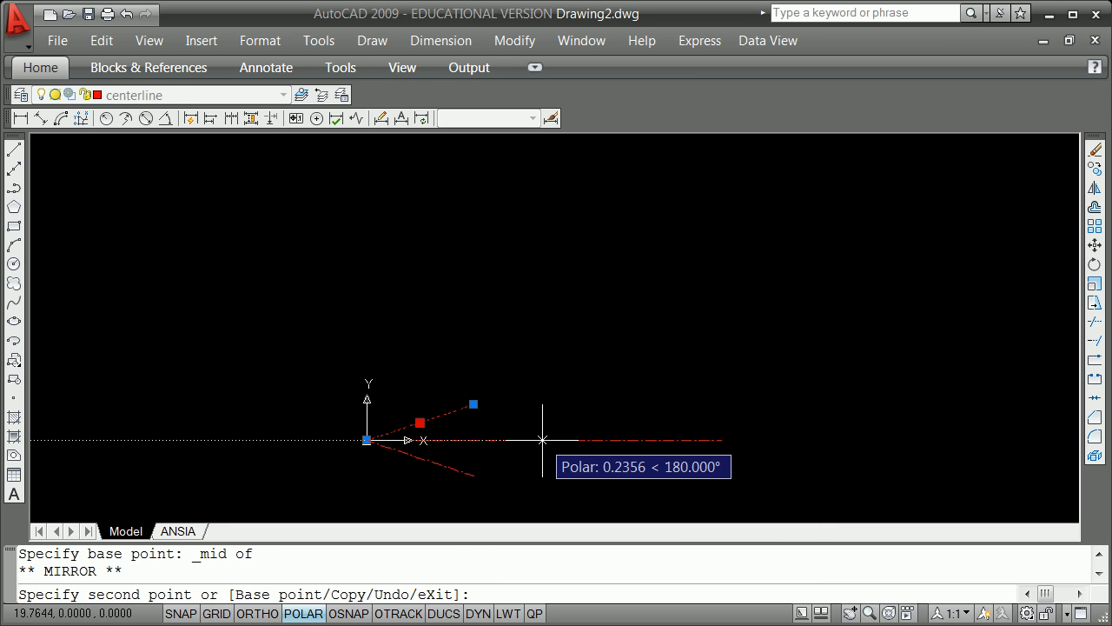
{"action": "type", "text": "c"}
{"action": "key", "text": "Return"}
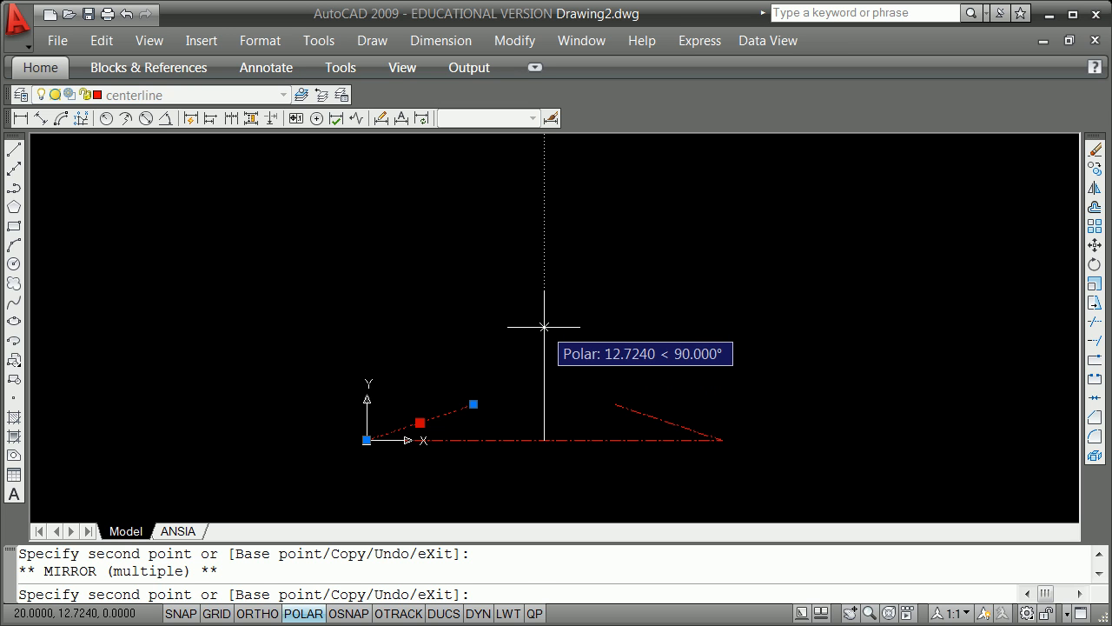
{"action": "key", "text": "Escape"}
{"action": "key", "text": "Escape"}
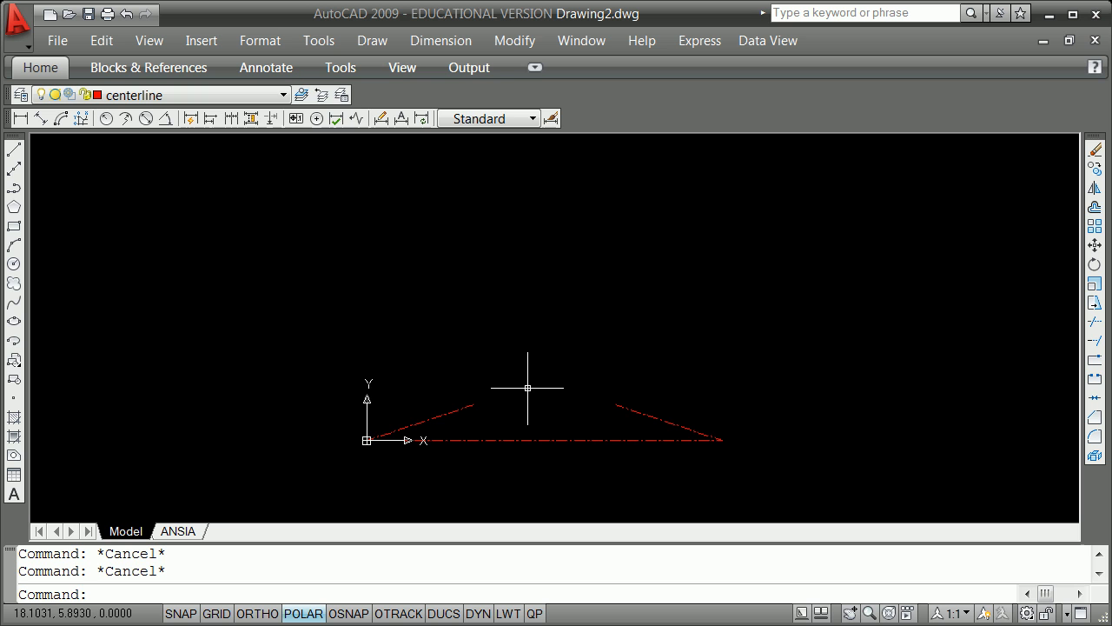
Fillet the two sloped lines so they meet at a sharp apex.
{"action": "type", "text": "f"}
{"action": "key", "text": "Return"}
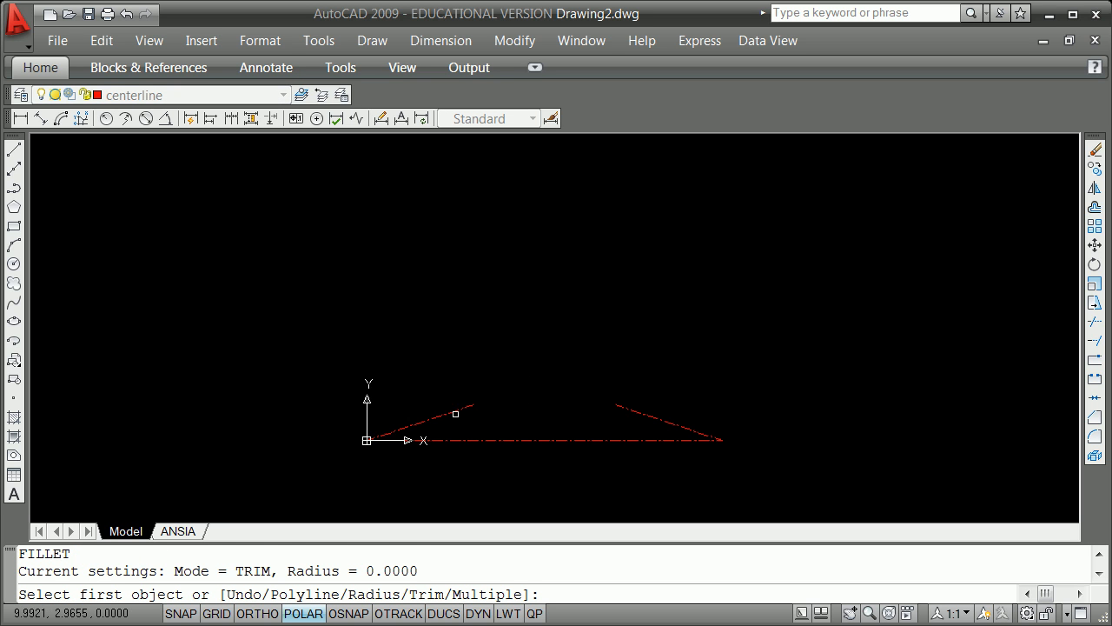
{"action": "left_click", "coordinate": [457, 412]}
{"action": "left_click", "coordinate": [625, 407]}
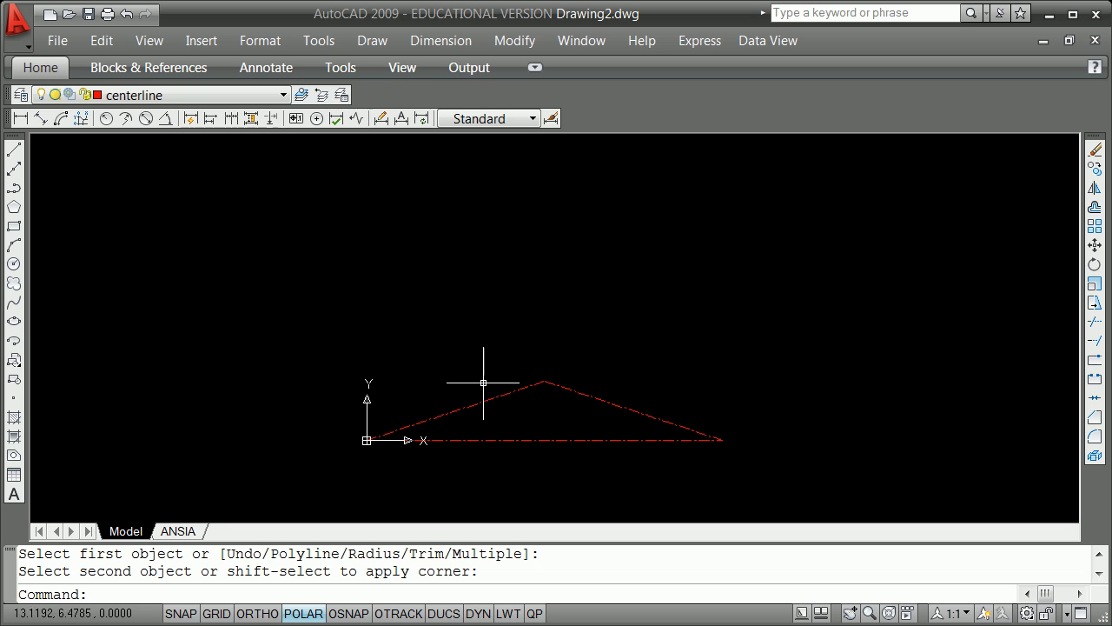
{"action": "left_click", "coordinate": [283, 94]}
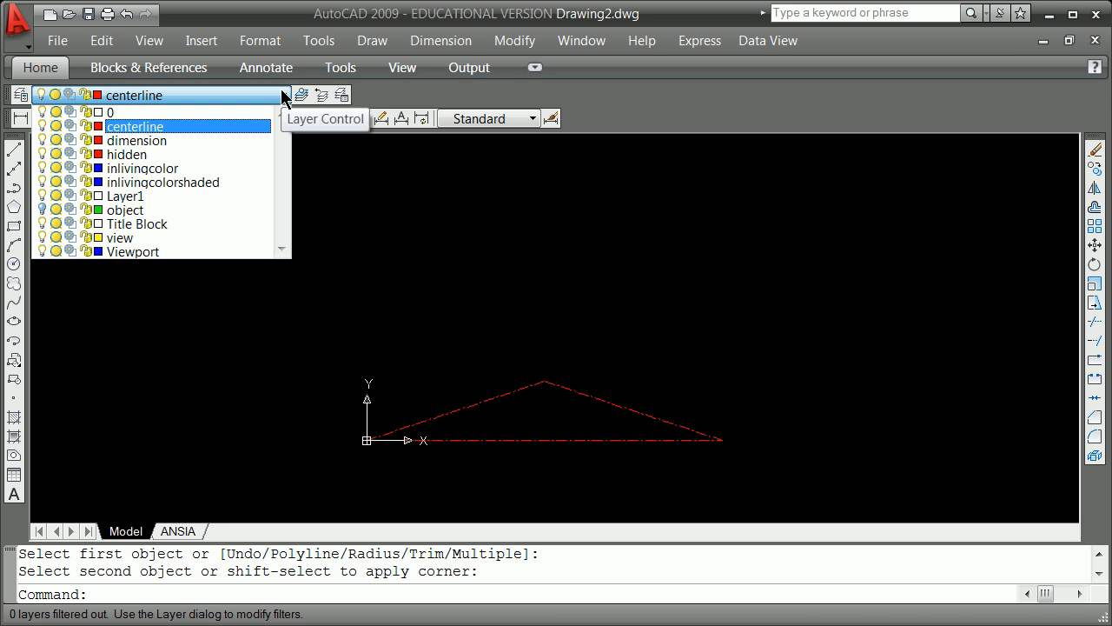
{"action": "left_click", "coordinate": [283, 94]}
{"action": "left_click", "coordinate": [425, 337]}
{"action": "left_click", "coordinate": [432, 347]}
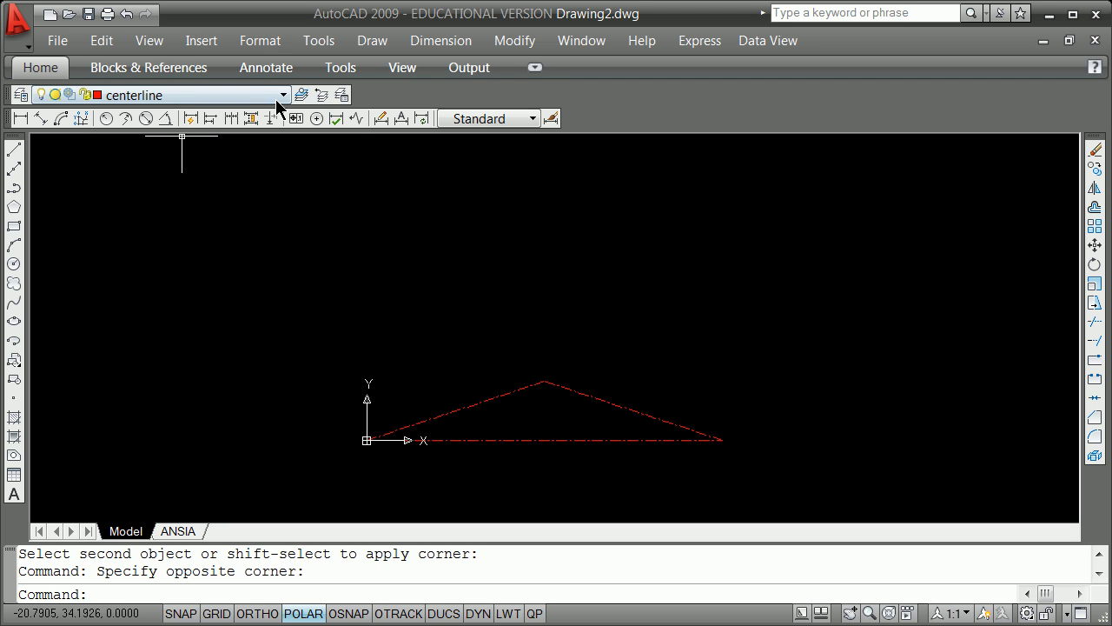
Divide the left sloped line into 3 segments.
{"action": "type", "text": "divide"}
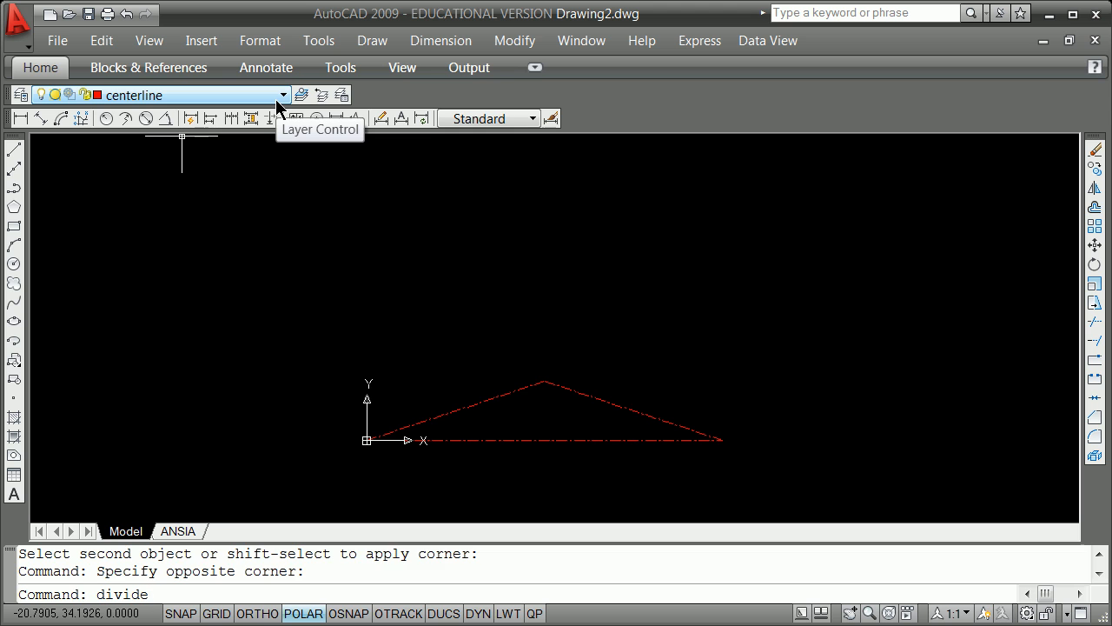
{"action": "key", "text": "Return"}
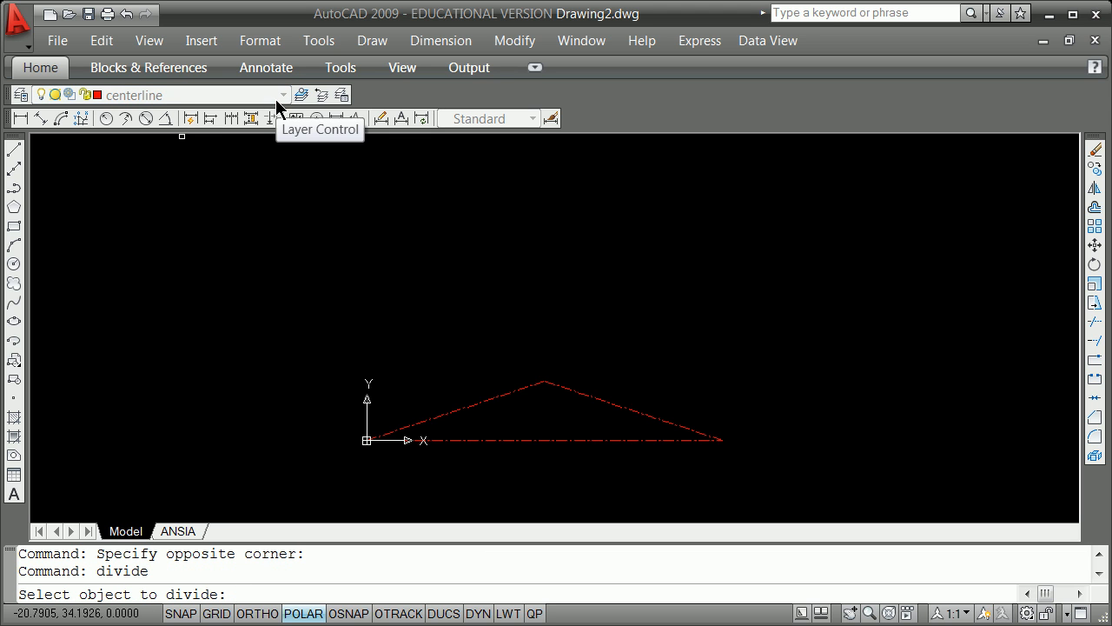
{"action": "left_click", "coordinate": [479, 408]}
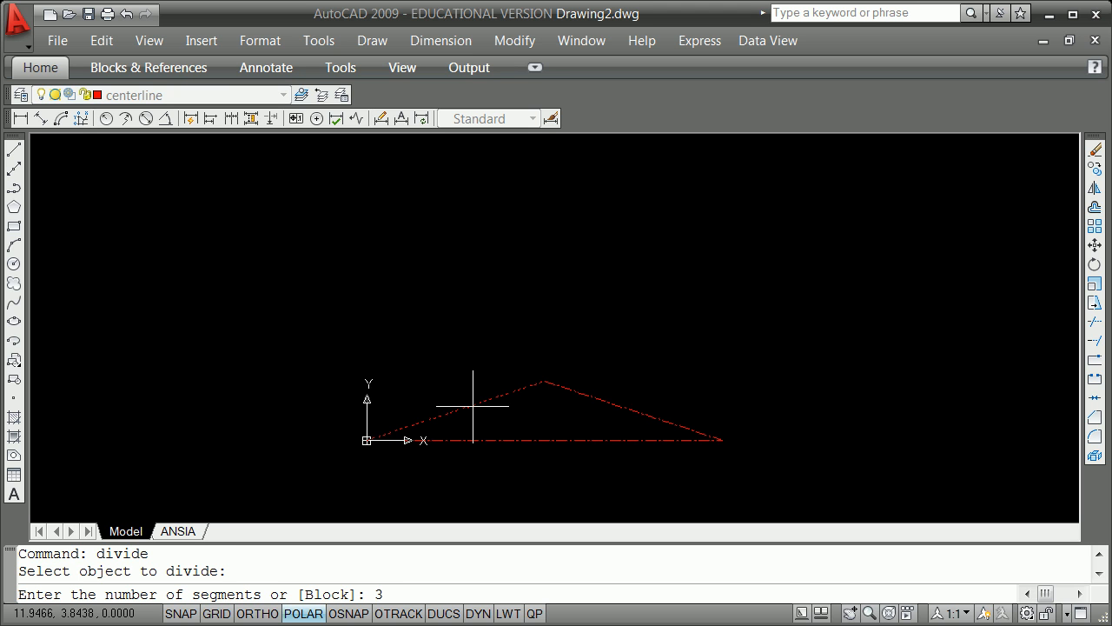
{"action": "type", "text": "3"}
{"action": "key", "text": "Return"}
Divide the right sloped line into 3 segments.
{"action": "key", "text": "Return"}
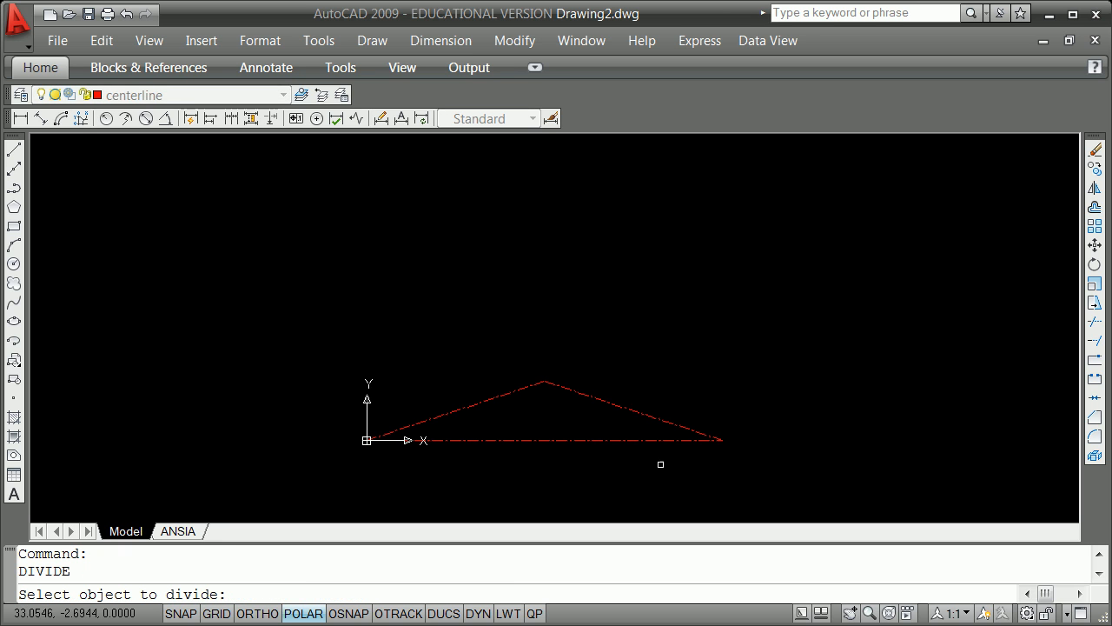
{"action": "left_click", "coordinate": [611, 402]}
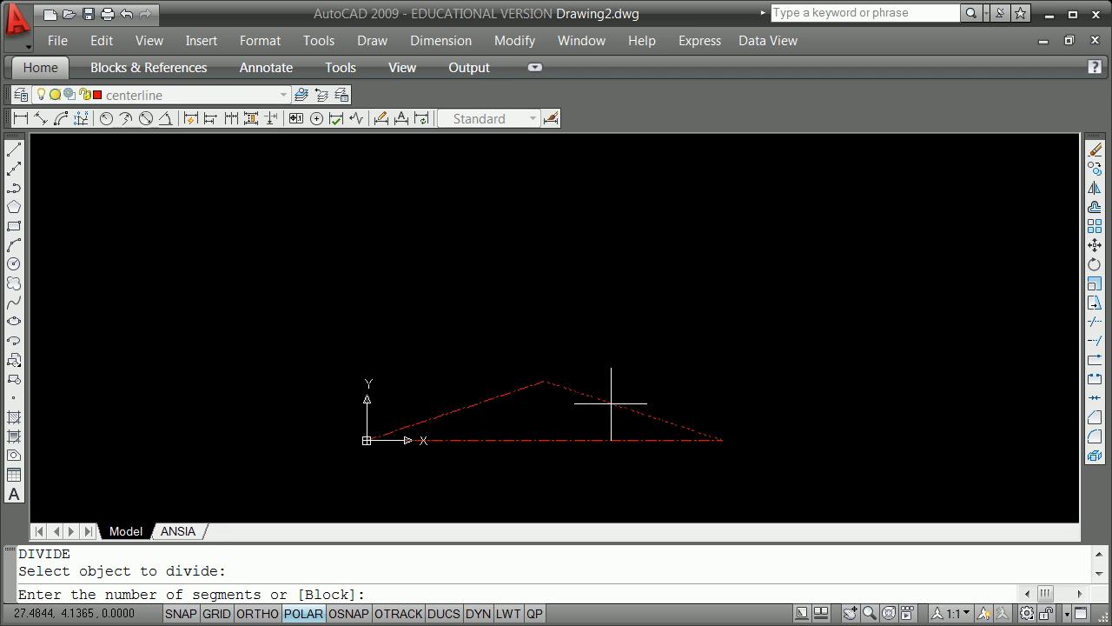
{"action": "type", "text": "3"}
{"action": "key", "text": "Return"}
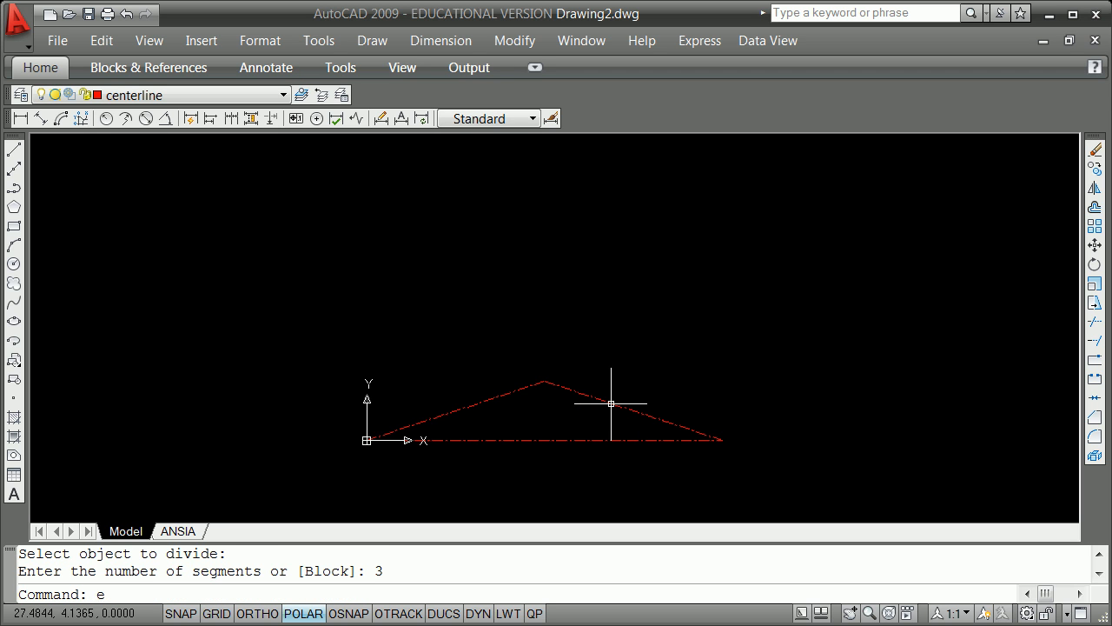
Erase the left sloped line, leaving its division points in place.
{"action": "type", "text": "e"}
{"action": "key", "text": "Return"}
{"action": "left_click", "coordinate": [524, 387]}
{"action": "key", "text": "Return"}
{"action": "type", "text": "e"}
{"action": "key", "text": "Return"}
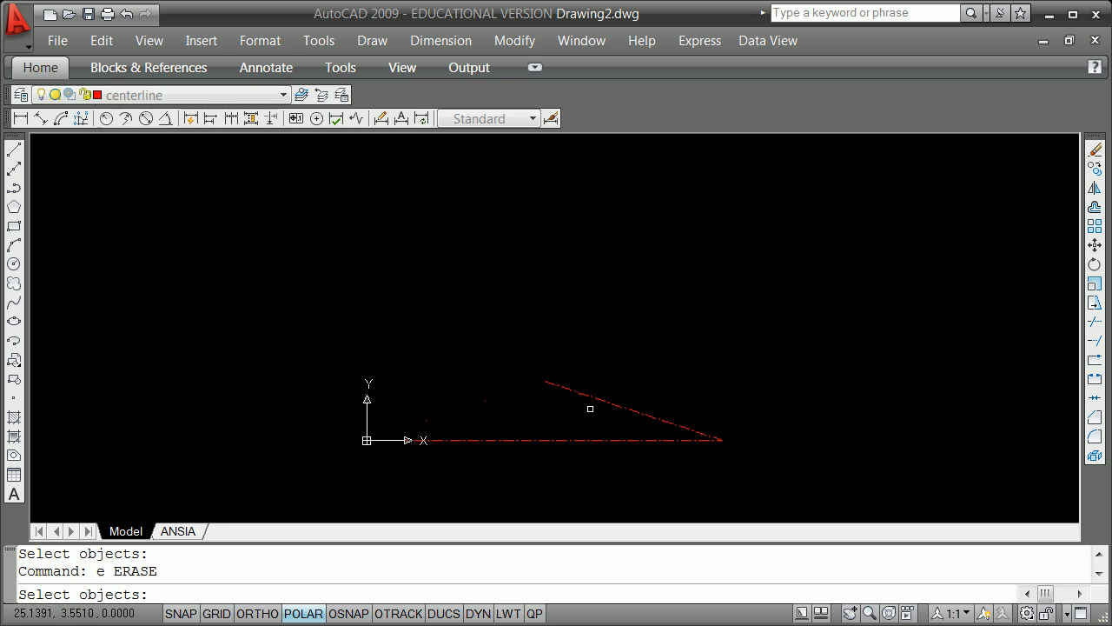
Draw a line from the baseline's left endpoint to the lower division node of the left slope.
{"action": "left_click", "coordinate": [14, 150]}
{"action": "right_click", "coordinate": [276, 296], "text": "shift"}
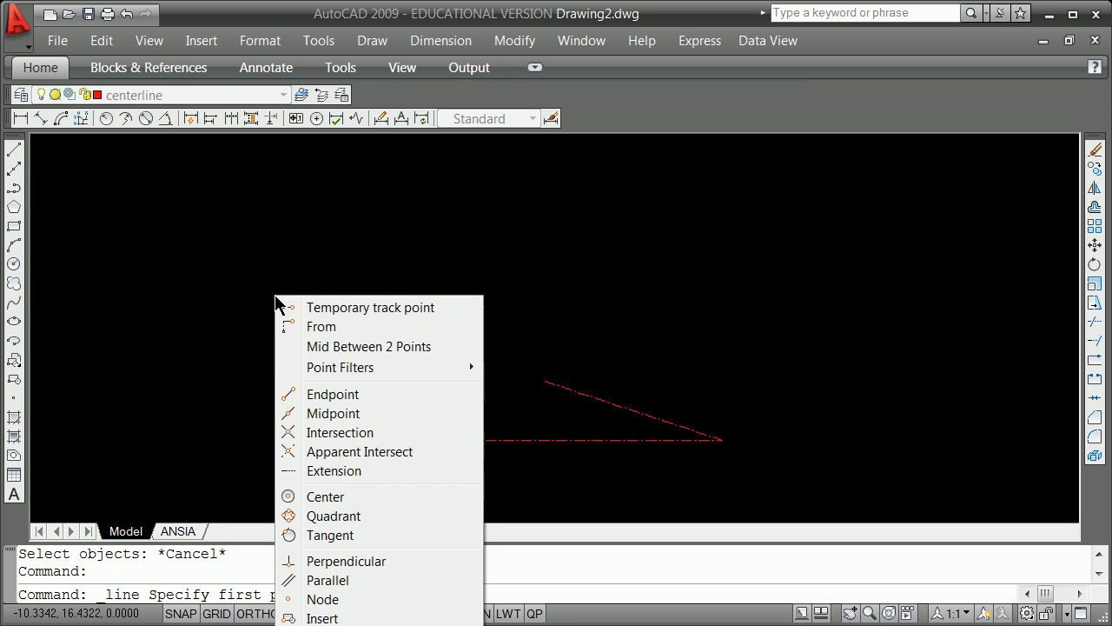
{"action": "left_click", "coordinate": [333, 396]}
{"action": "left_click", "coordinate": [365, 439]}
{"action": "right_click", "coordinate": [383, 402], "text": "shift"}
{"action": "left_click", "coordinate": [396, 625]}
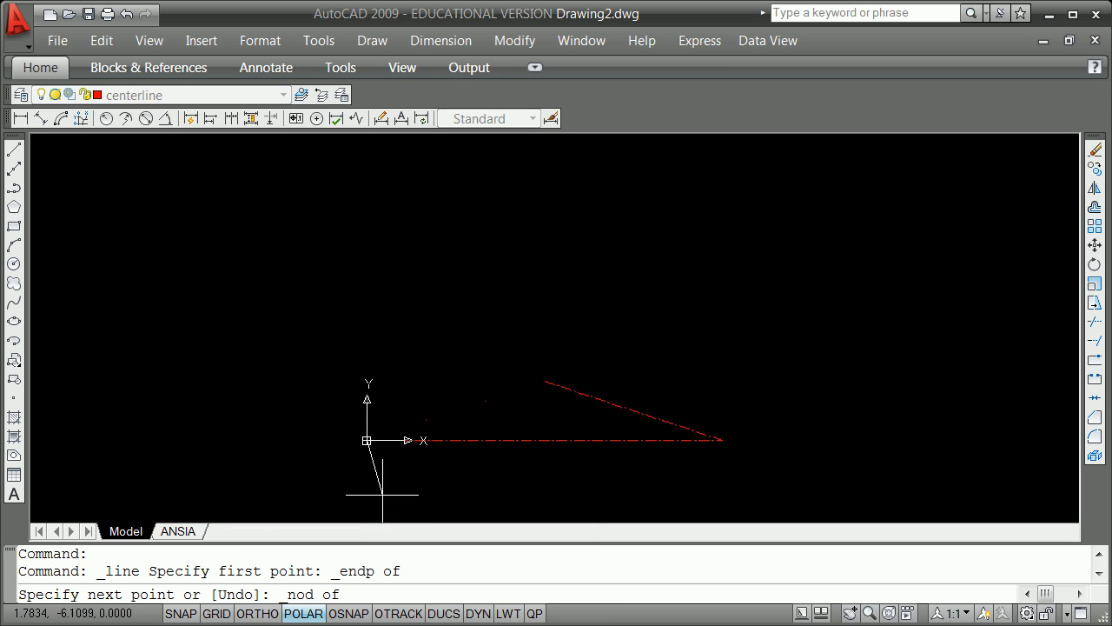
{"action": "left_click", "coordinate": [426, 421]}
Continue the line through the left slope's upper division node to the apex endpoint, completing the segmented left slope.
{"action": "right_click", "coordinate": [449, 336], "text": "shift"}
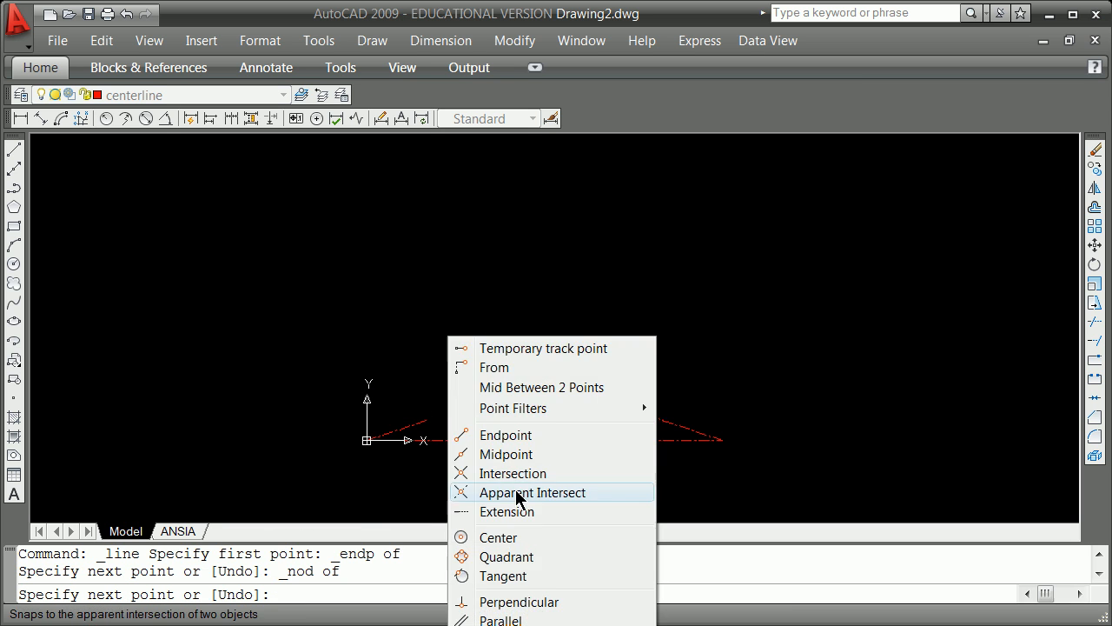
{"action": "left_click", "coordinate": [504, 625]}
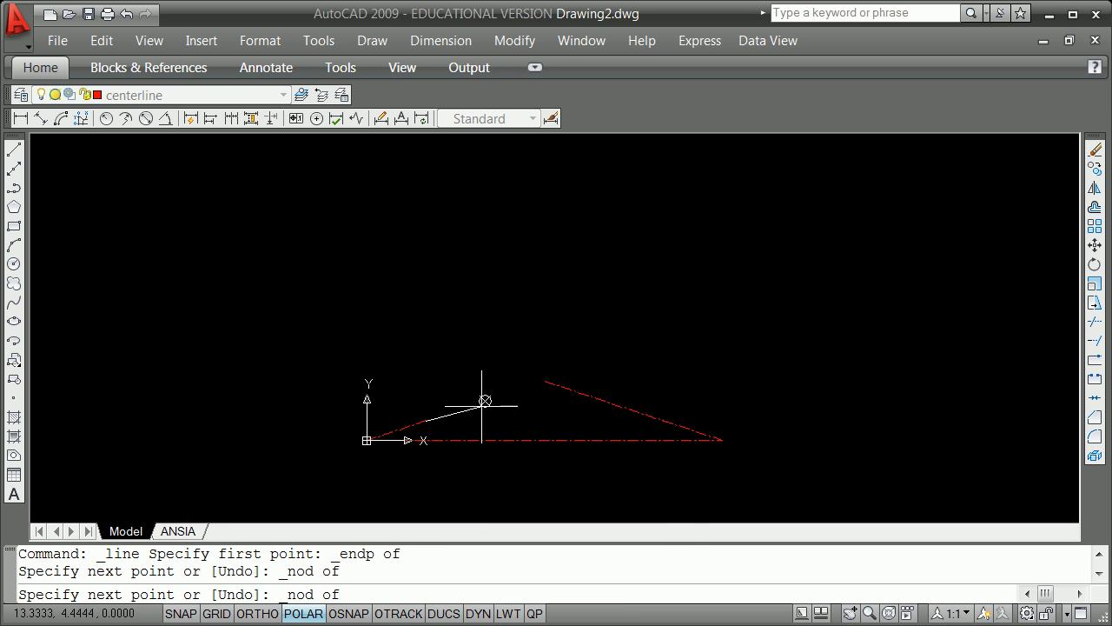
{"action": "left_click", "coordinate": [485, 401]}
{"action": "right_click", "coordinate": [492, 328], "text": "shift"}
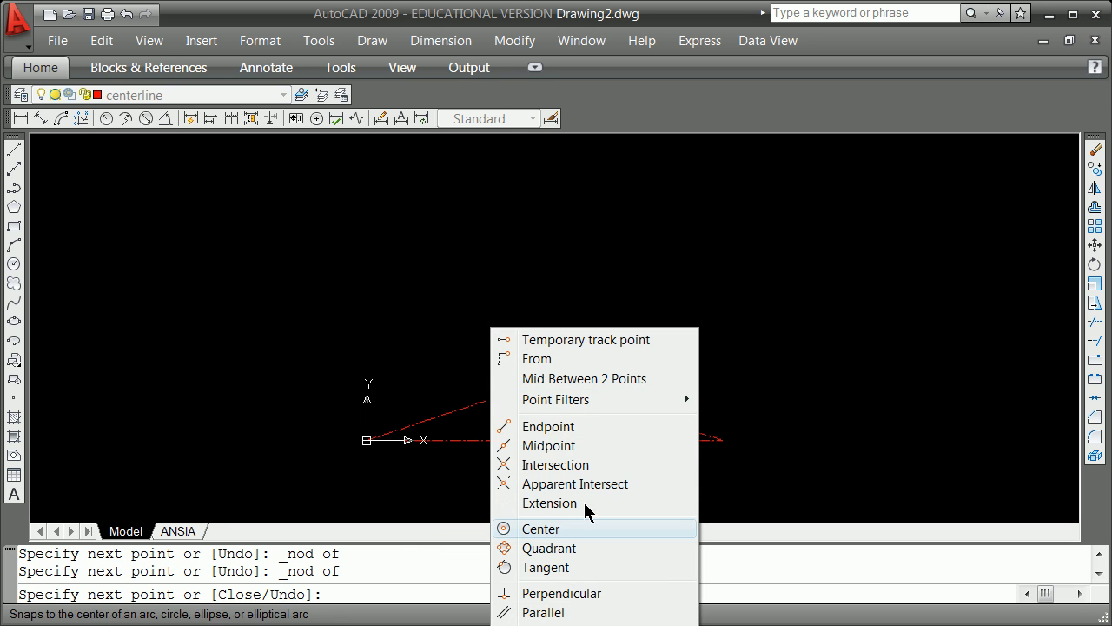
{"action": "left_click", "coordinate": [541, 427]}
{"action": "left_click", "coordinate": [545, 380]}
{"action": "key", "text": "Return"}
Erase the original right sloped line, leaving its division points in place.
{"action": "type", "text": "e ERASE"}
{"action": "key", "text": "Return"}
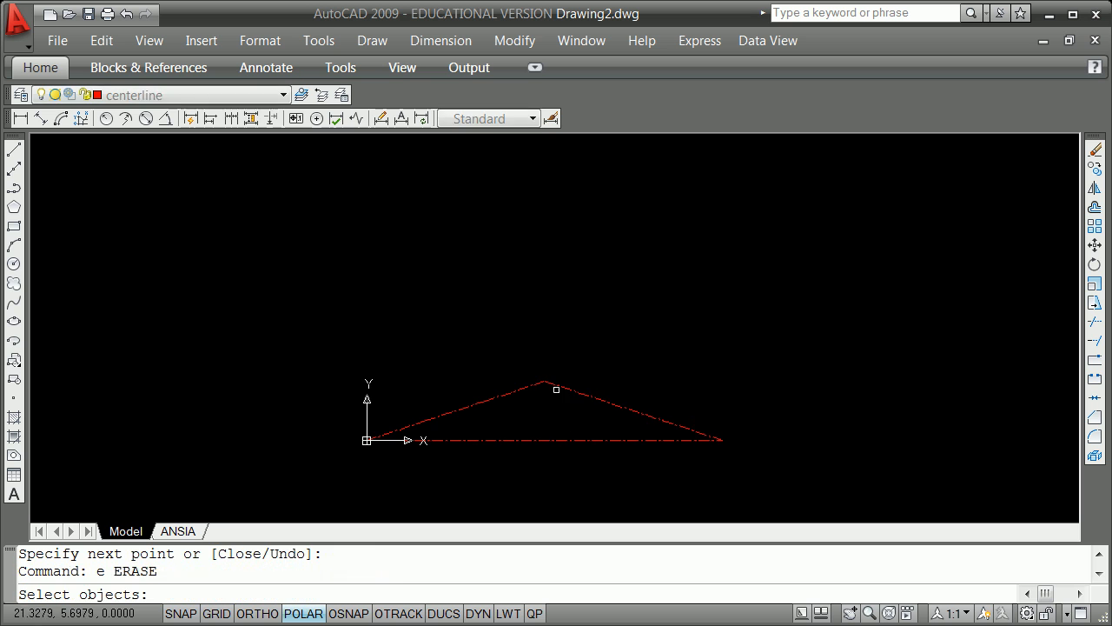
{"action": "left_click", "coordinate": [569, 390]}
{"action": "key", "text": "Return"}
Draw a line from the apex endpoint to the upper division node of the right slope.
{"action": "type", "text": "line"}
{"action": "key", "text": "Return"}
{"action": "type", "text": "end"}
{"action": "key", "text": "Return"}
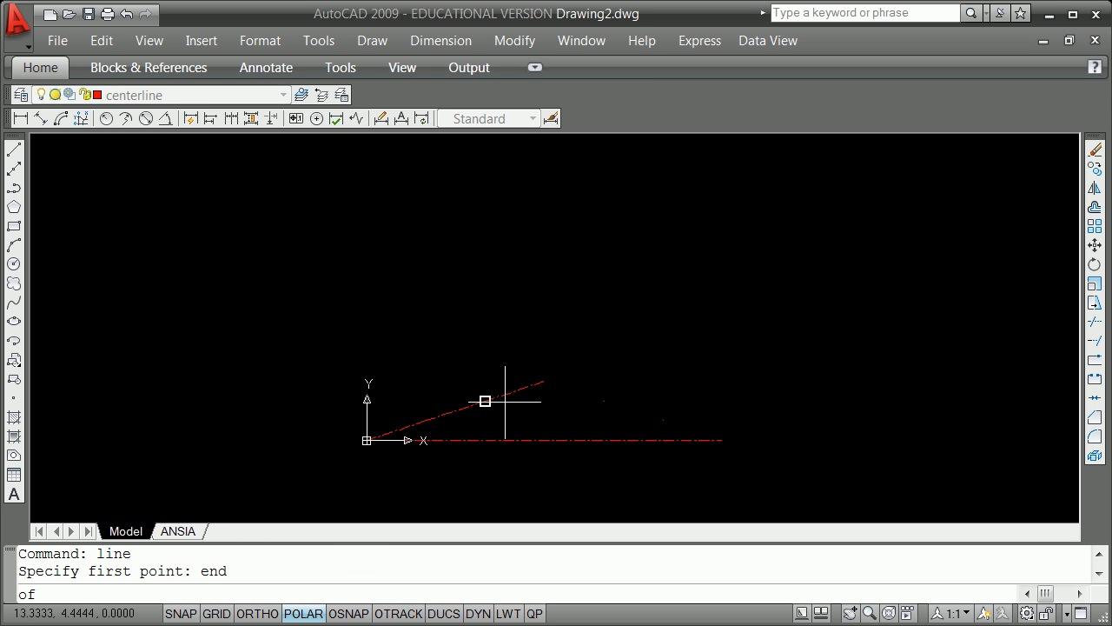
{"action": "left_click", "coordinate": [544, 381]}
{"action": "right_click", "coordinate": [586, 389], "text": "shift"}
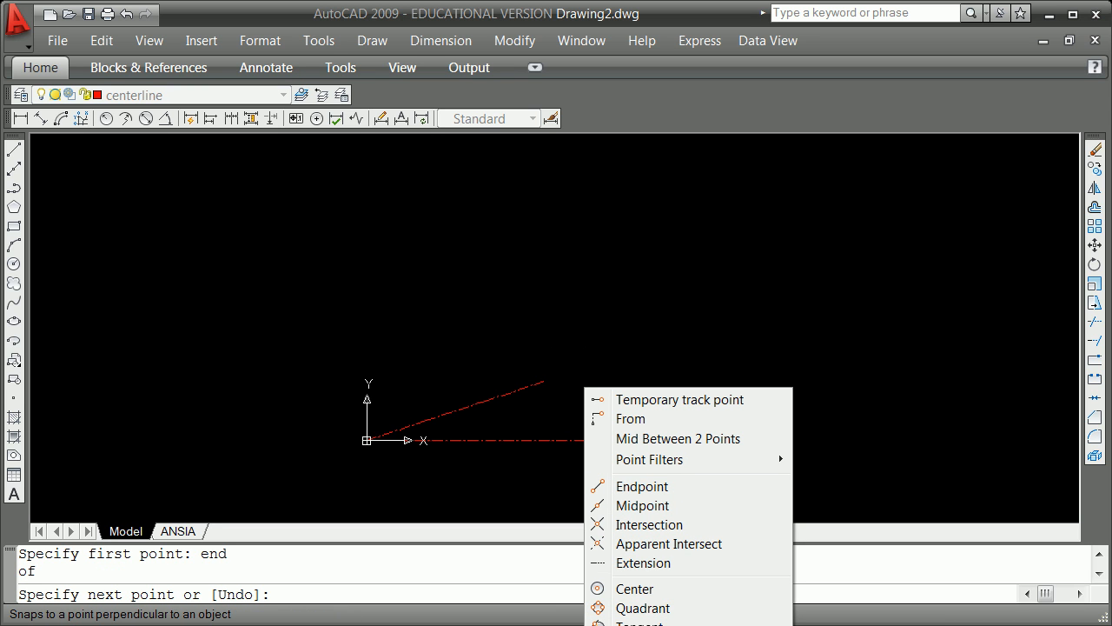
{"action": "left_click", "coordinate": [599, 625]}
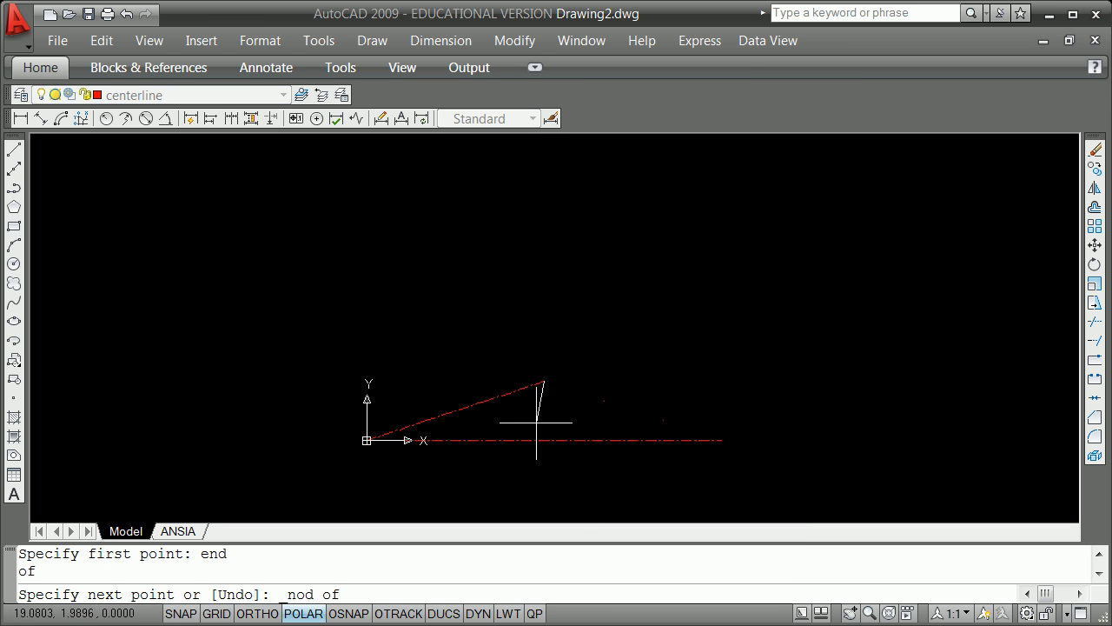
{"action": "left_click", "coordinate": [604, 401]}
Continue the line through the right slope's lower division node to the baseline's right endpoint, completing the segmented right slope.
{"action": "right_click", "coordinate": [677, 392], "text": "shift"}
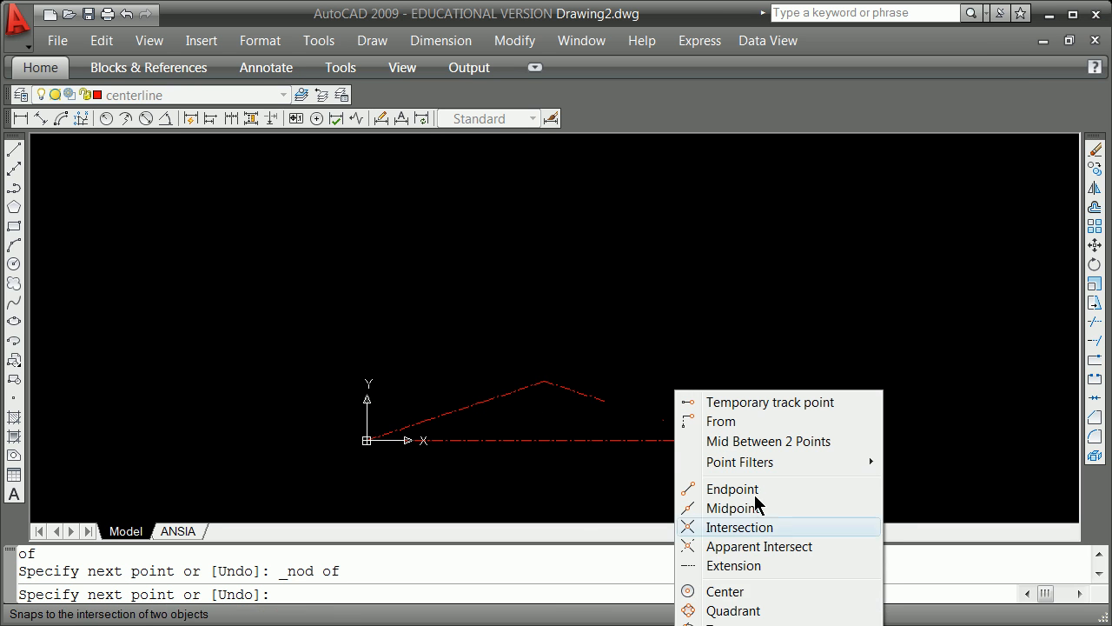
{"action": "left_click", "coordinate": [714, 625]}
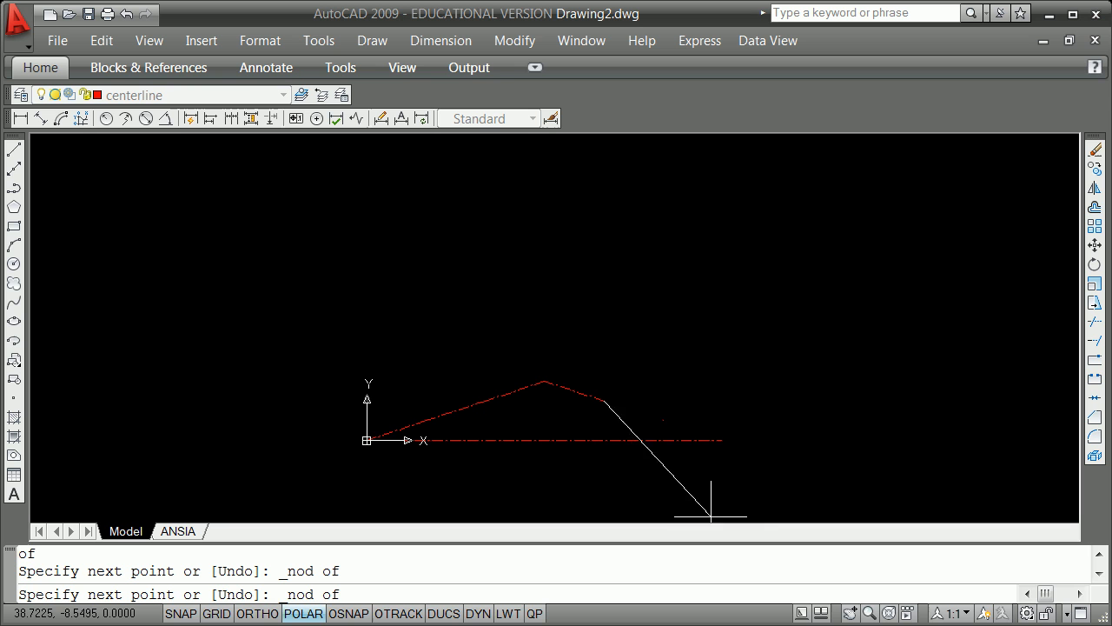
{"action": "left_click", "coordinate": [666, 425]}
{"action": "right_click", "coordinate": [745, 410], "text": "shift"}
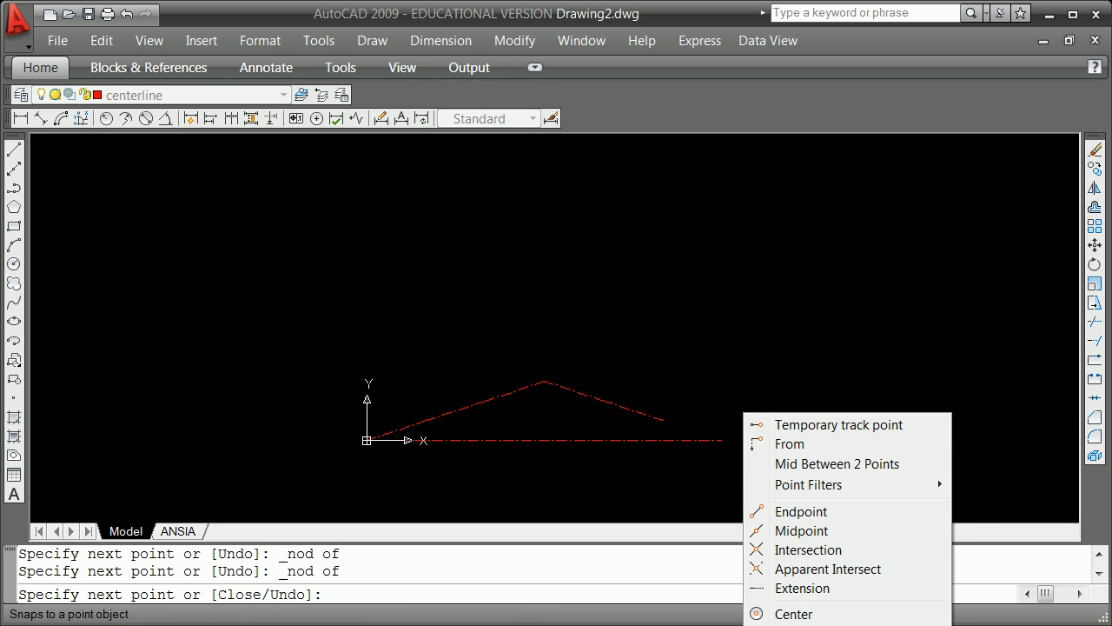
{"action": "left_click", "coordinate": [790, 625]}
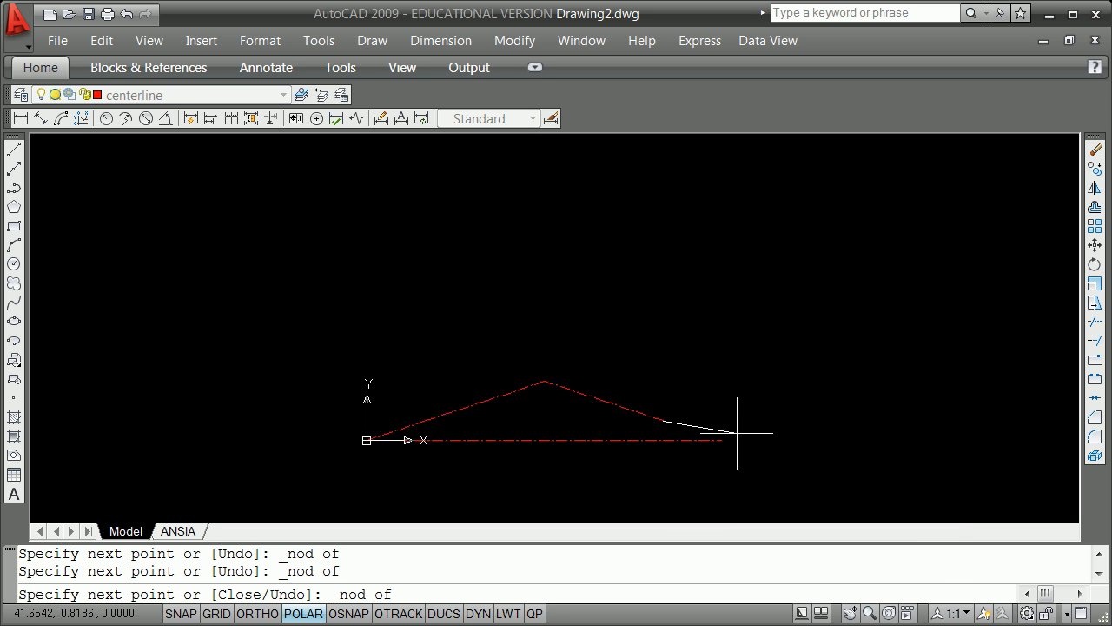
{"action": "left_click", "coordinate": [710, 365]}
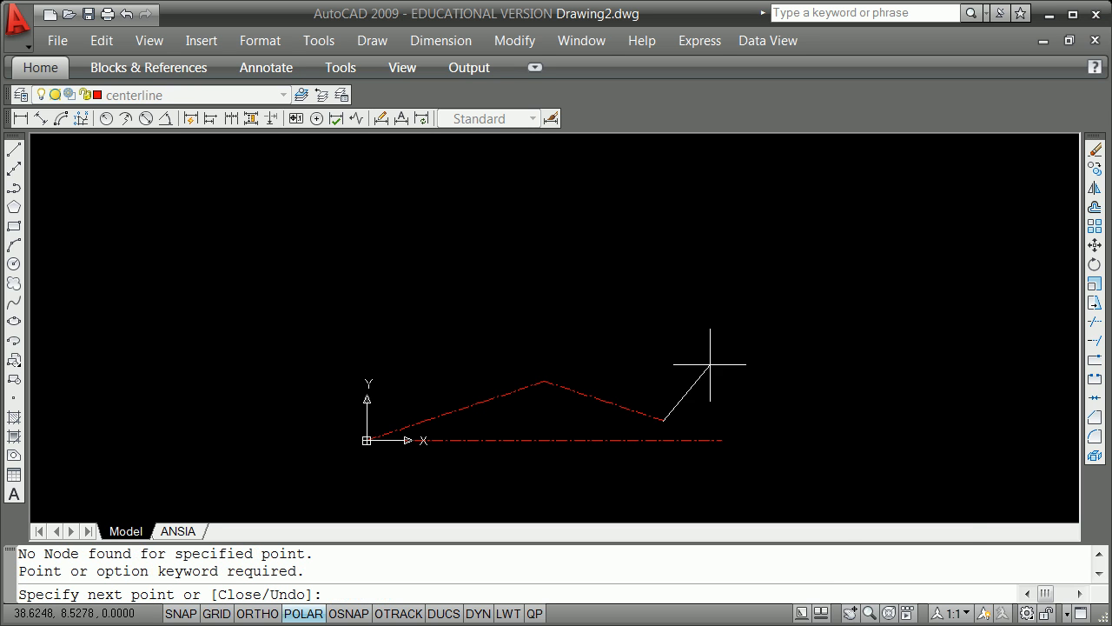
{"action": "right_click", "coordinate": [768, 351], "text": "shift"}
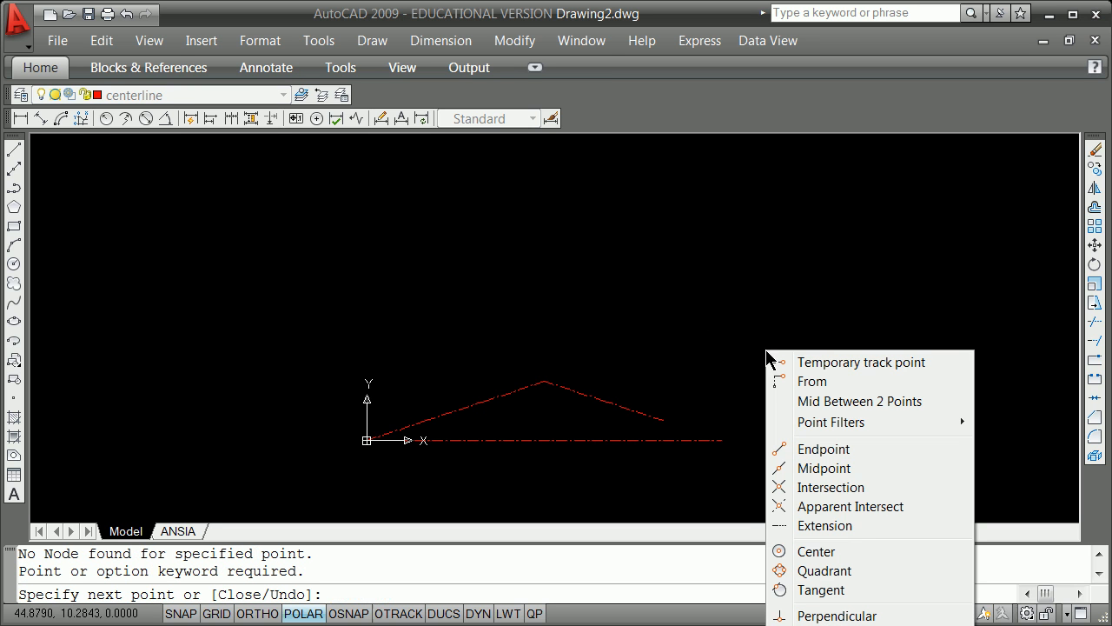
{"action": "left_click", "coordinate": [835, 456]}
{"action": "left_click", "coordinate": [732, 439]}
{"action": "key", "text": "Return"}
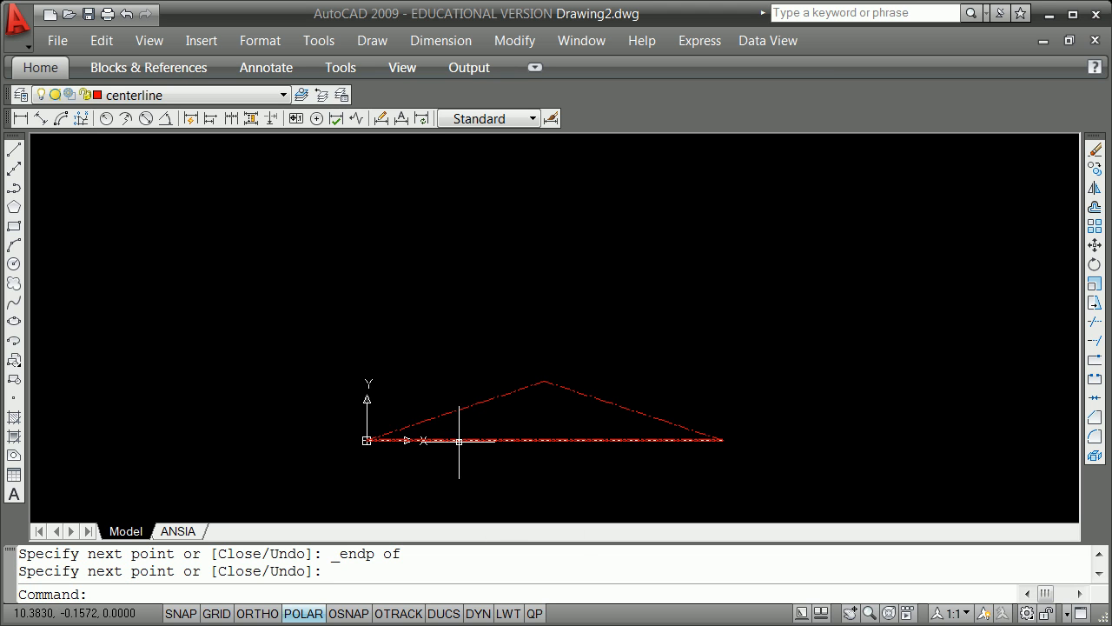
Divide the horizontal baseline into 6 equal segments.
{"action": "mouse_move", "coordinate": [459, 441]}
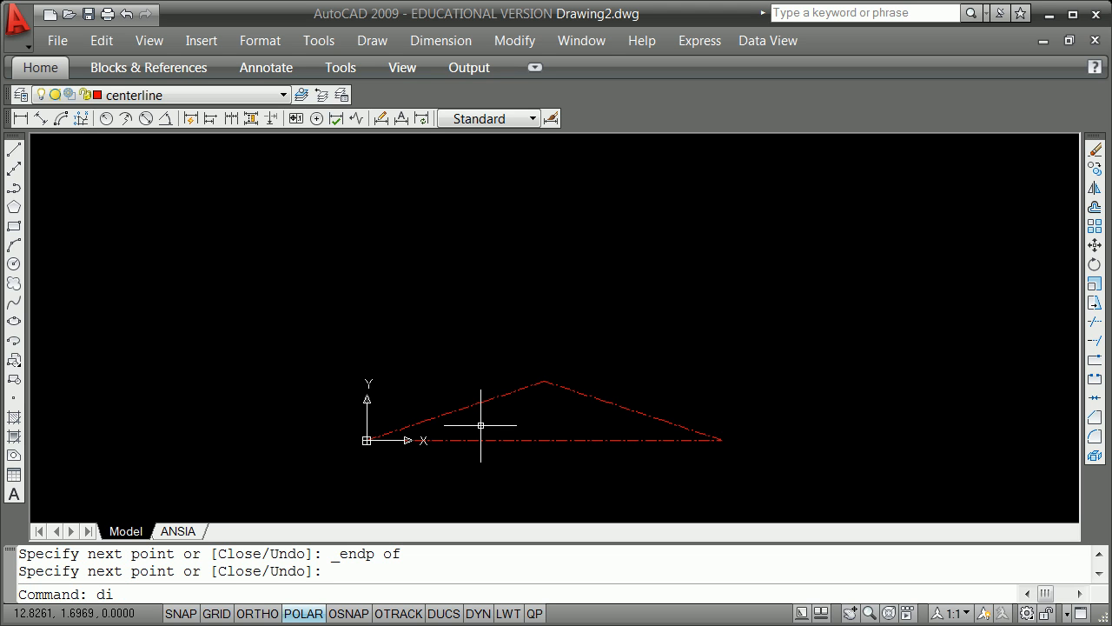
{"action": "key", "text": "Return"}
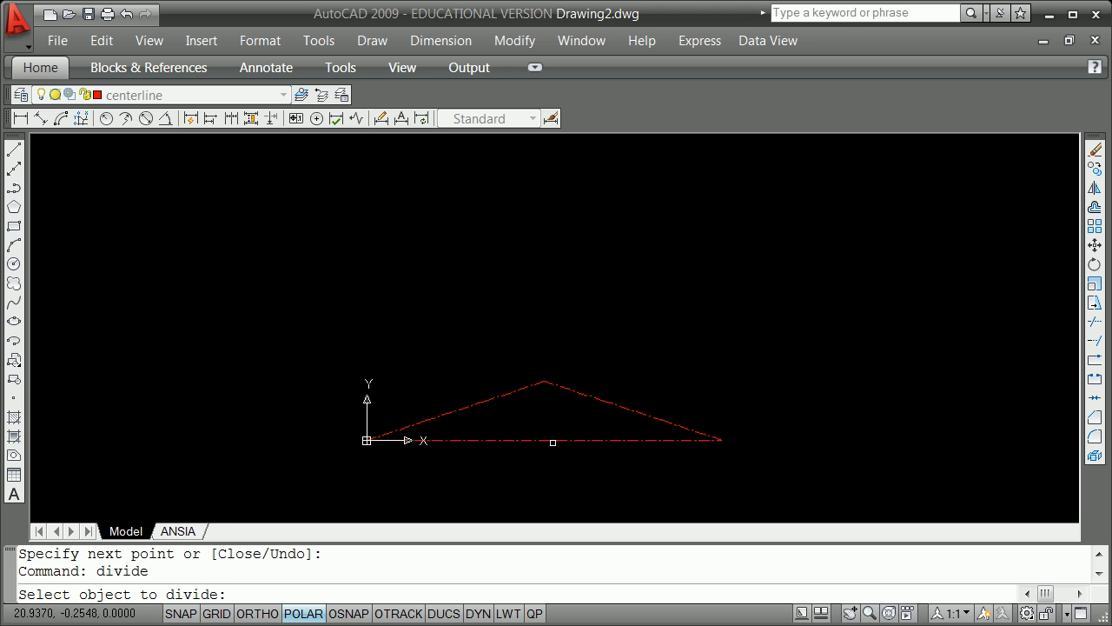
{"action": "left_click", "coordinate": [552, 440]}
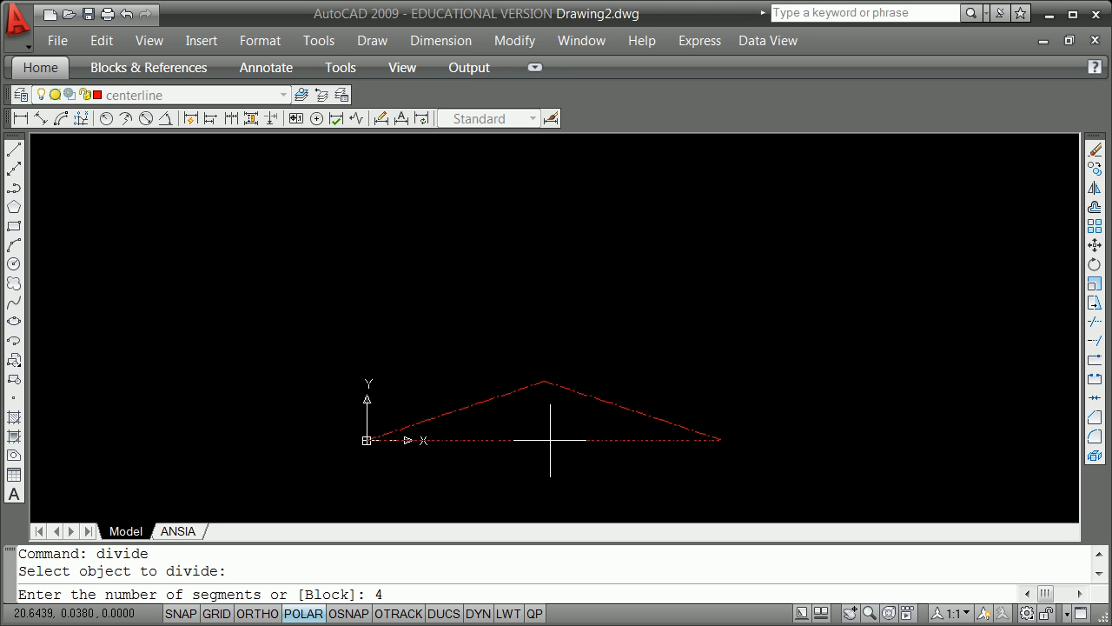
{"action": "type", "text": "6"}
{"action": "key", "text": "Return"}
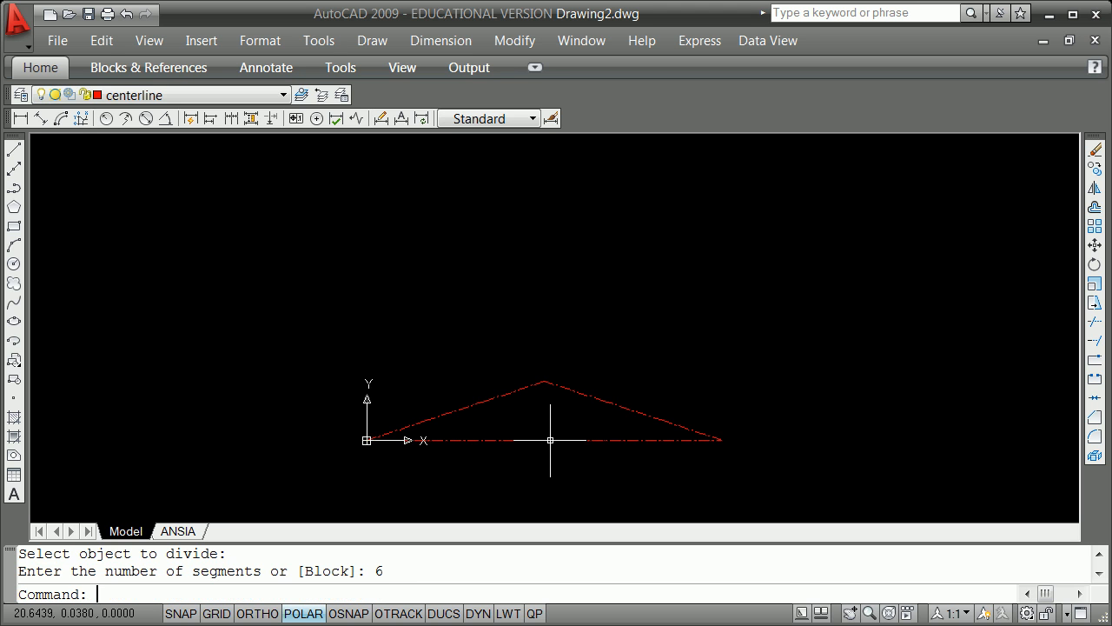
Erase the baseline, leaving its division points in place.
{"action": "type", "text": "e"}
{"action": "key", "text": "Return"}
{"action": "left_click", "coordinate": [549, 441]}
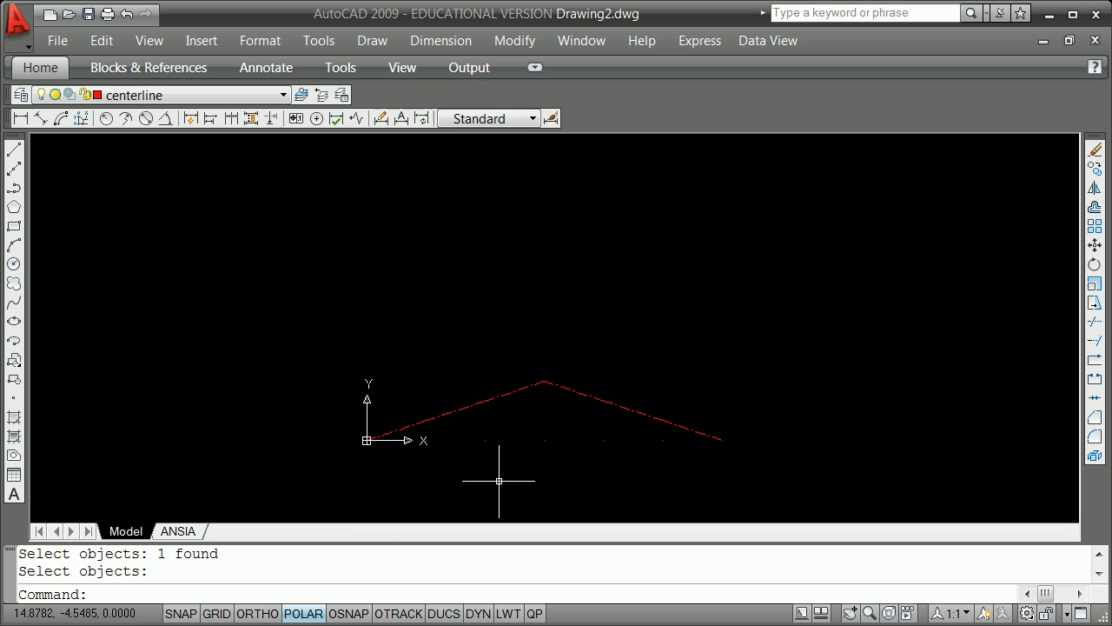
Erase the middle division point of the former baseline, directly below the apex.
{"action": "type", "text": "e"}
{"action": "key", "text": "Return"}
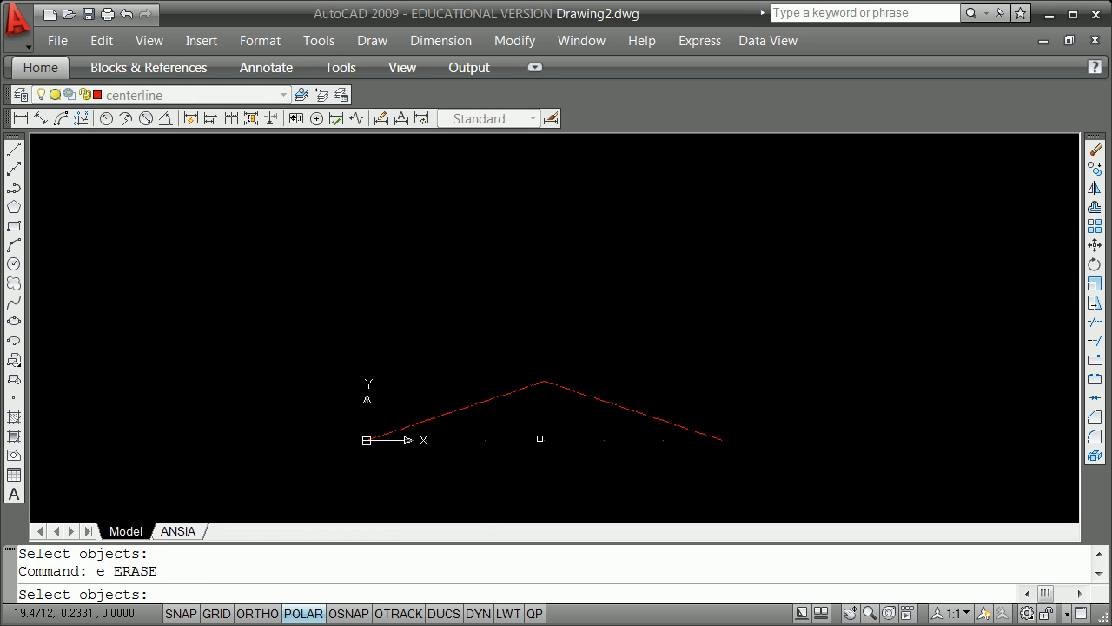
{"action": "scroll", "coordinate": [463, 434], "scroll_direction": "up", "scroll_amount": 3}
{"action": "scroll", "coordinate": [425, 443], "scroll_direction": "down", "scroll_amount": 3}
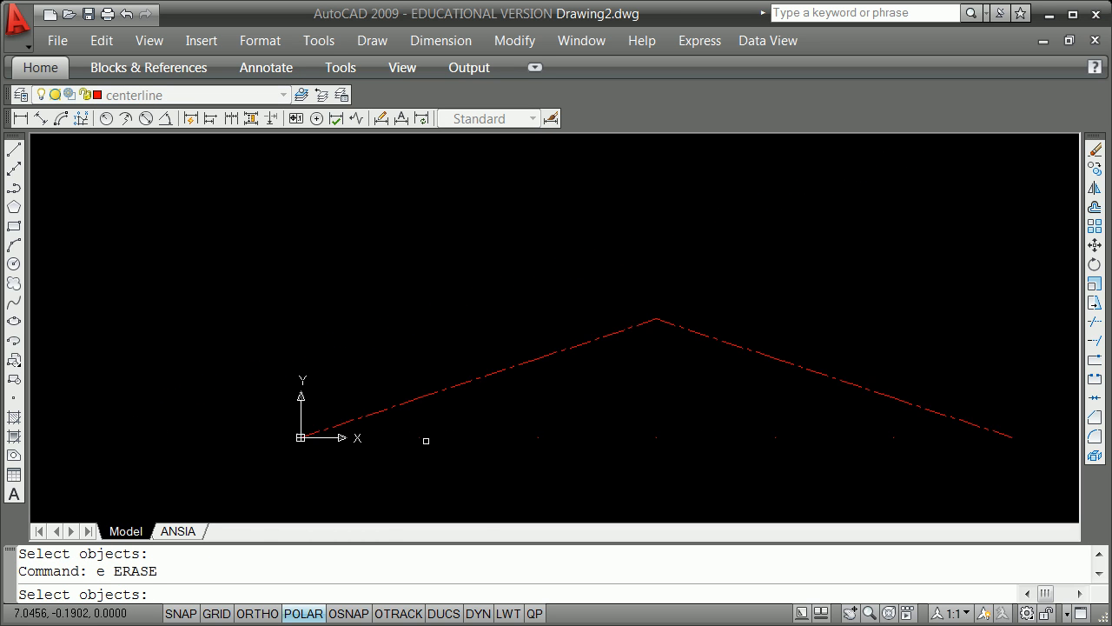
{"action": "scroll", "coordinate": [440, 445], "scroll_direction": "up", "scroll_amount": 3}
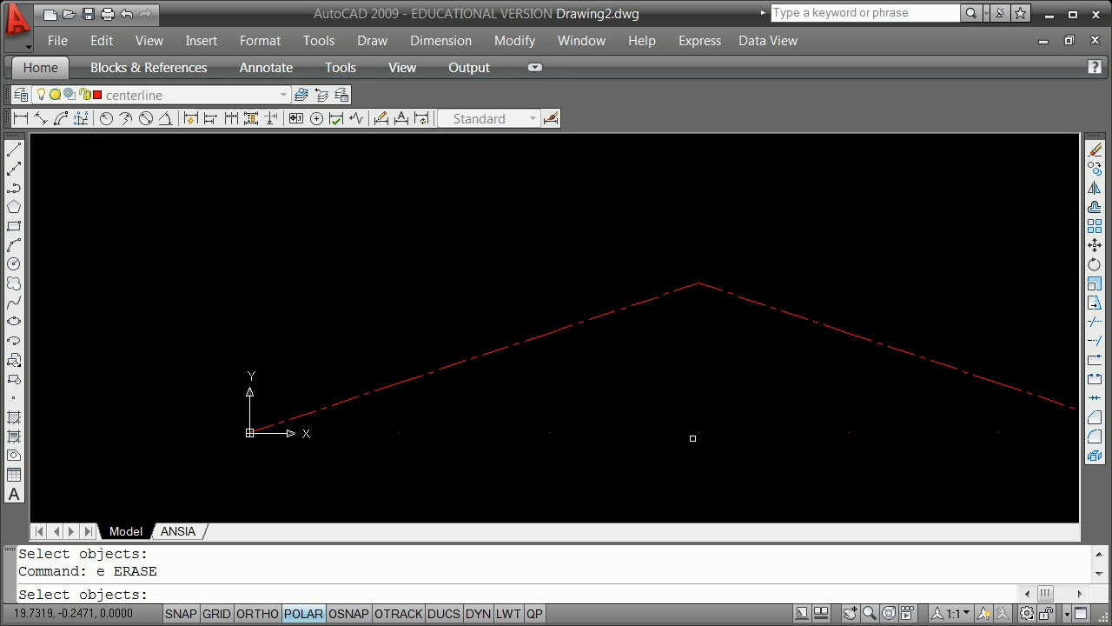
{"action": "key", "text": "Return"}
{"action": "left_click", "coordinate": [697, 433]}
{"action": "key", "text": "Return"}
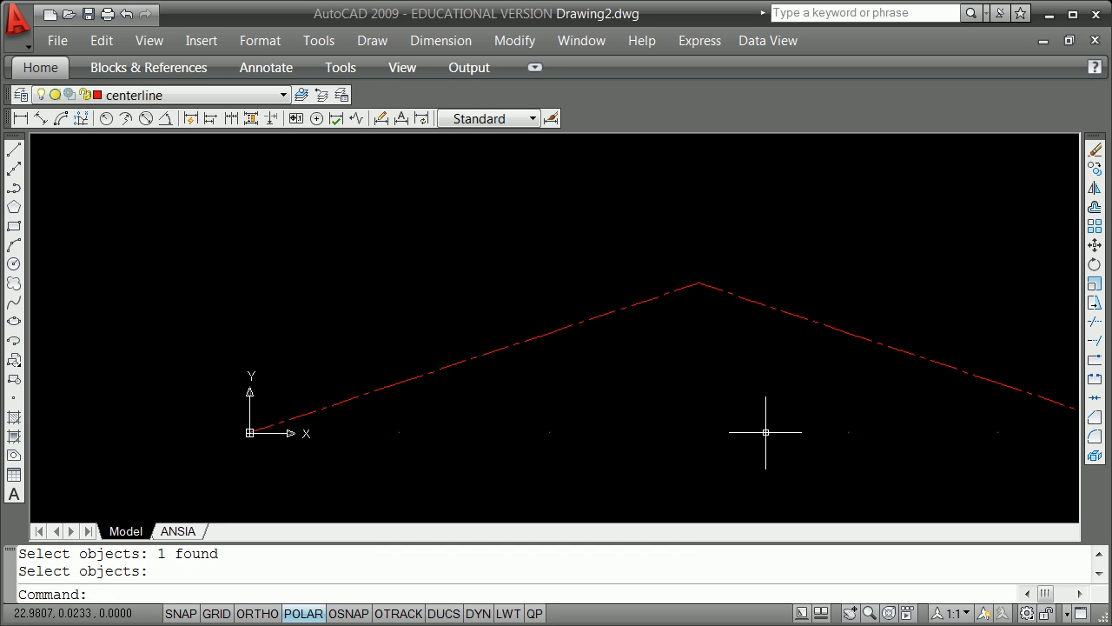
Start a line at the lower endpoint of the left slope.
{"action": "type", "text": "line"}
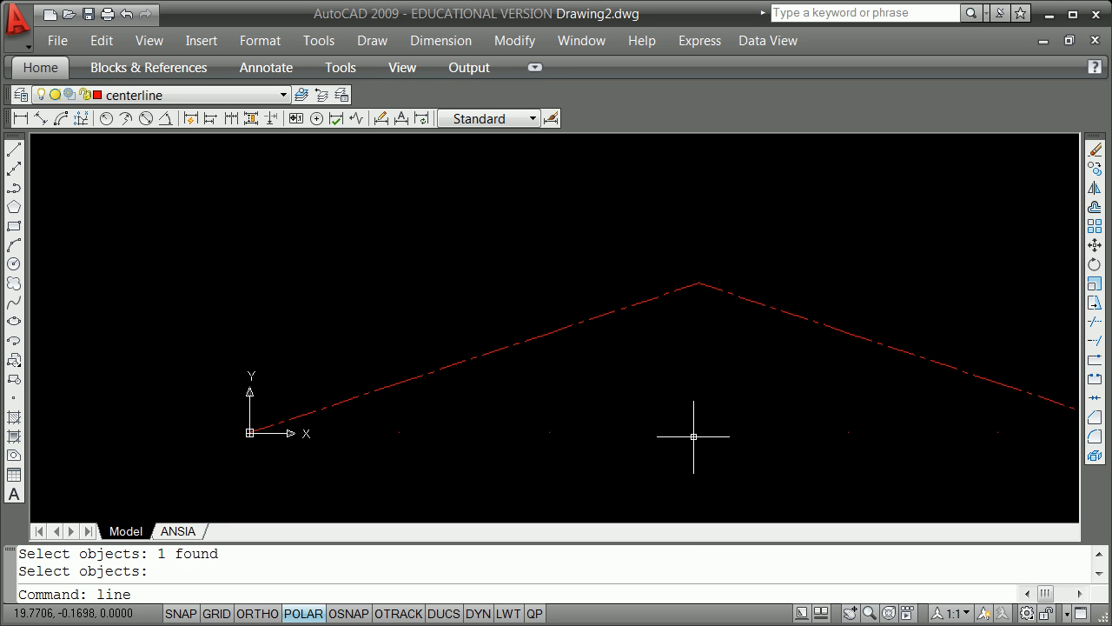
{"action": "key", "text": "Return"}
{"action": "type", "text": "end"}
{"action": "key", "text": "Return"}
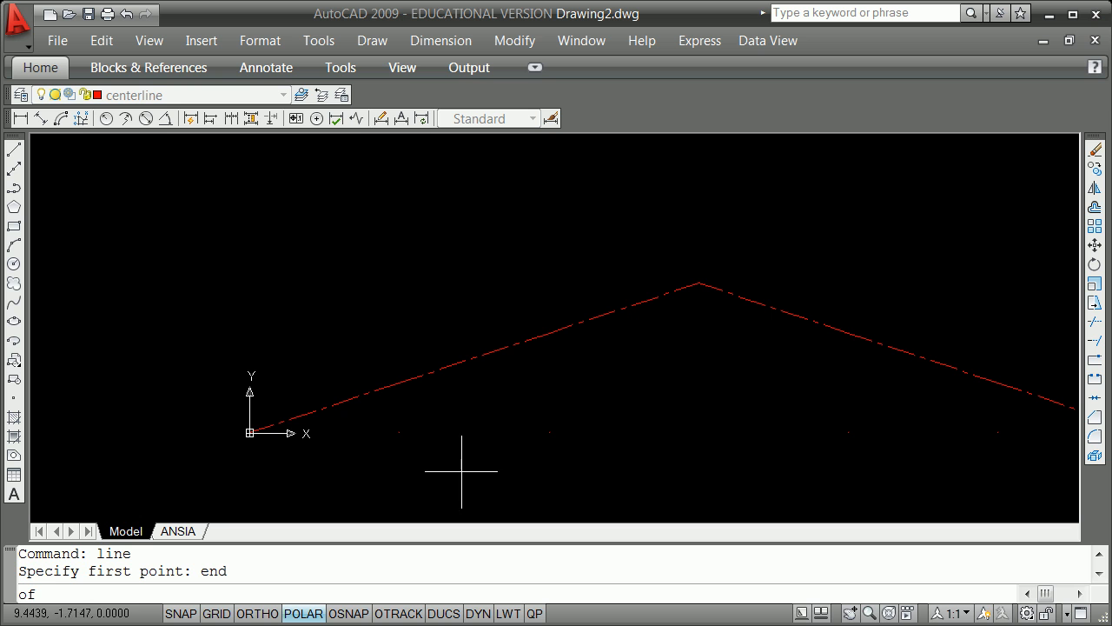
{"action": "left_click", "coordinate": [250, 433]}
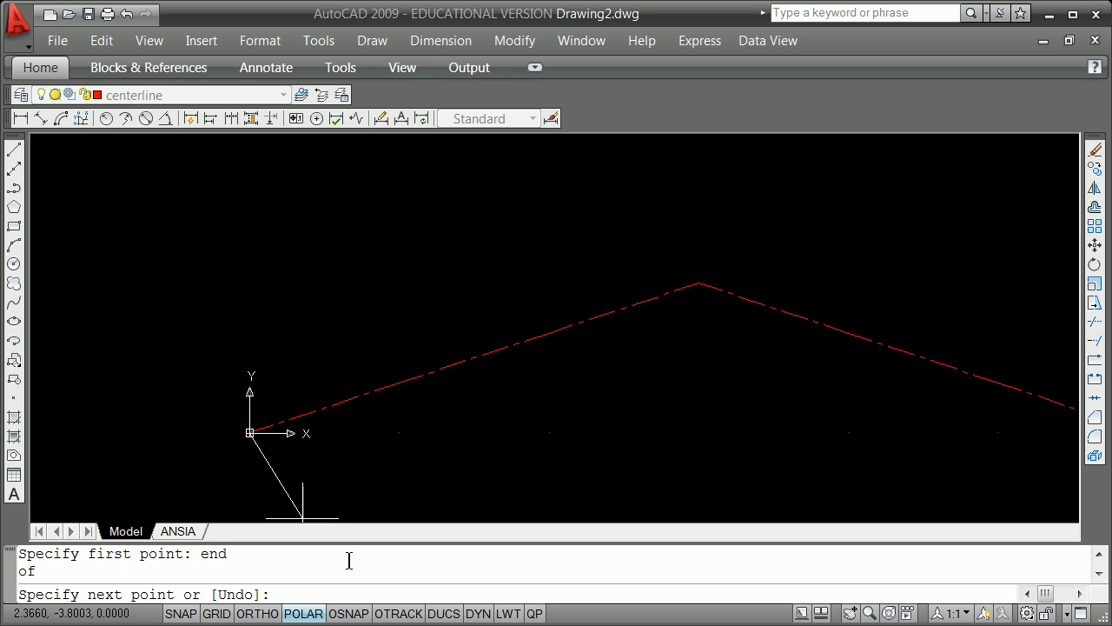
Add Node to the running object snap modes and turn object snap on while the line command stays active.
{"action": "right_click", "coordinate": [440, 421], "text": "shift"}
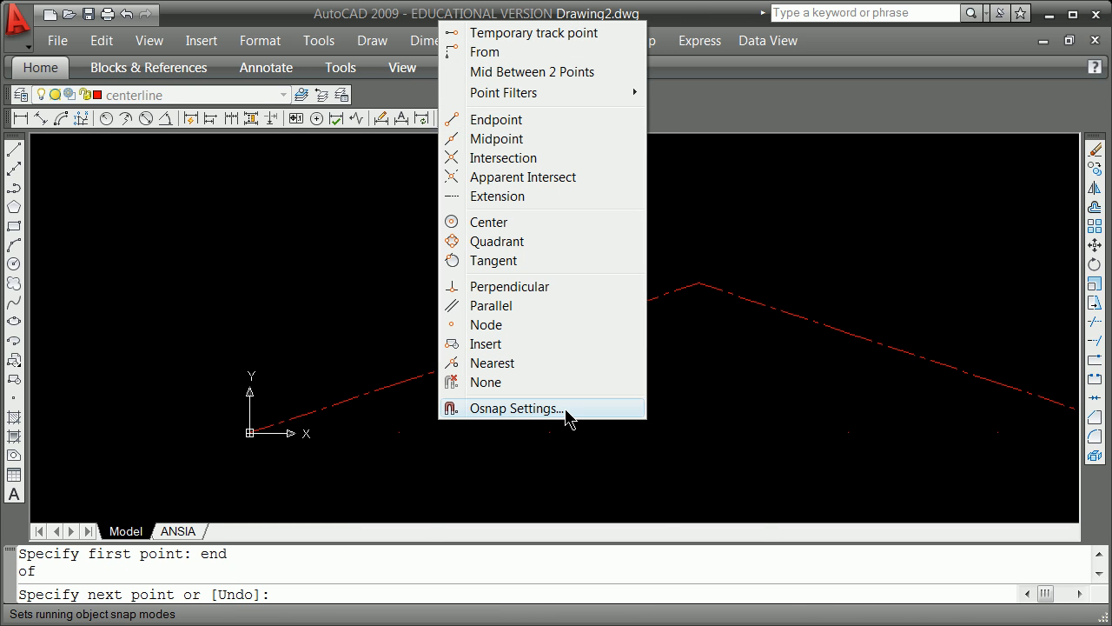
{"action": "left_click", "coordinate": [518, 408]}
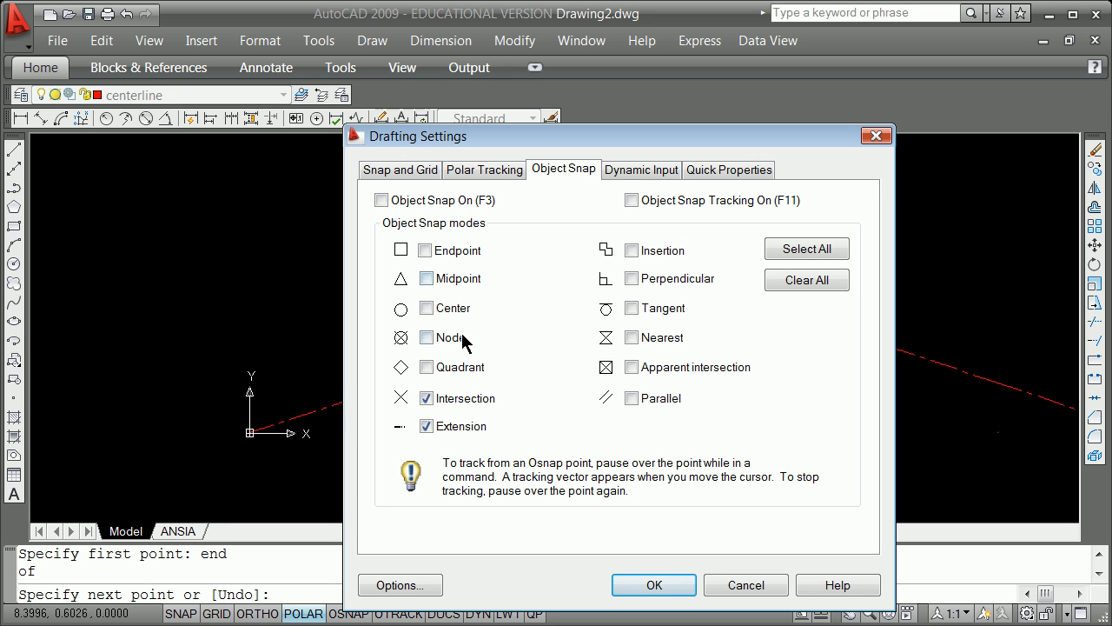
{"action": "left_click", "coordinate": [426, 338]}
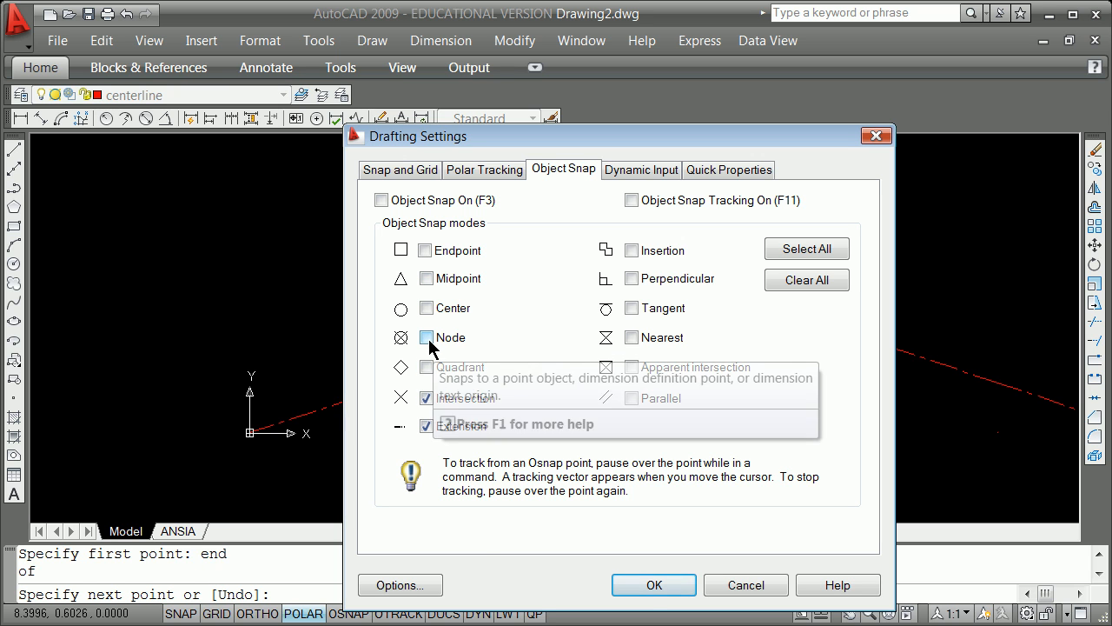
{"action": "left_click", "coordinate": [652, 585]}
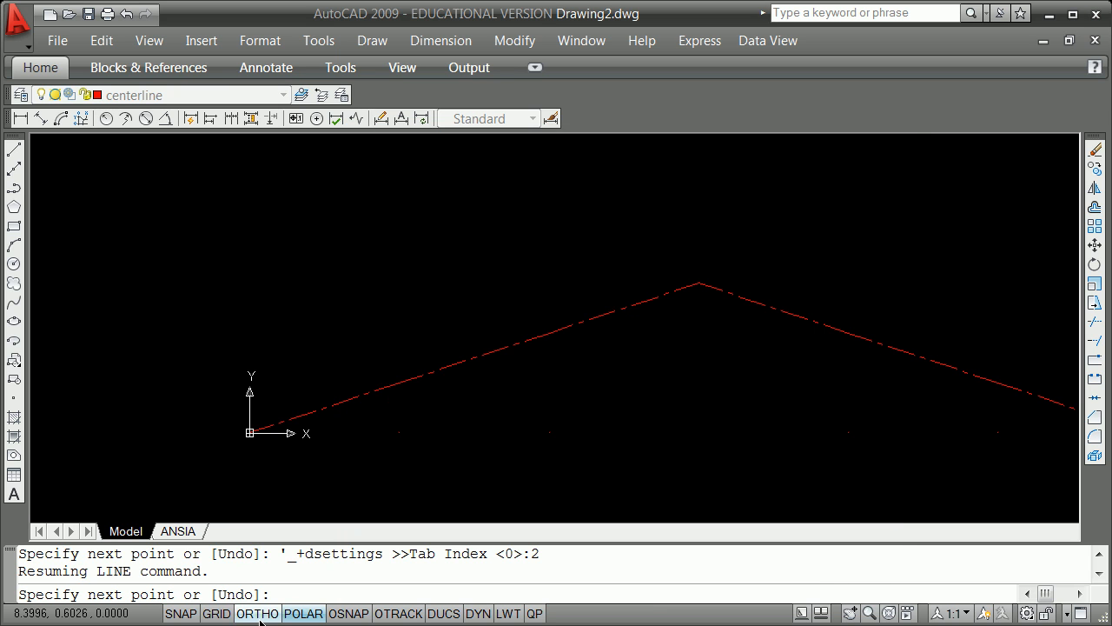
{"action": "left_click", "coordinate": [345, 615]}
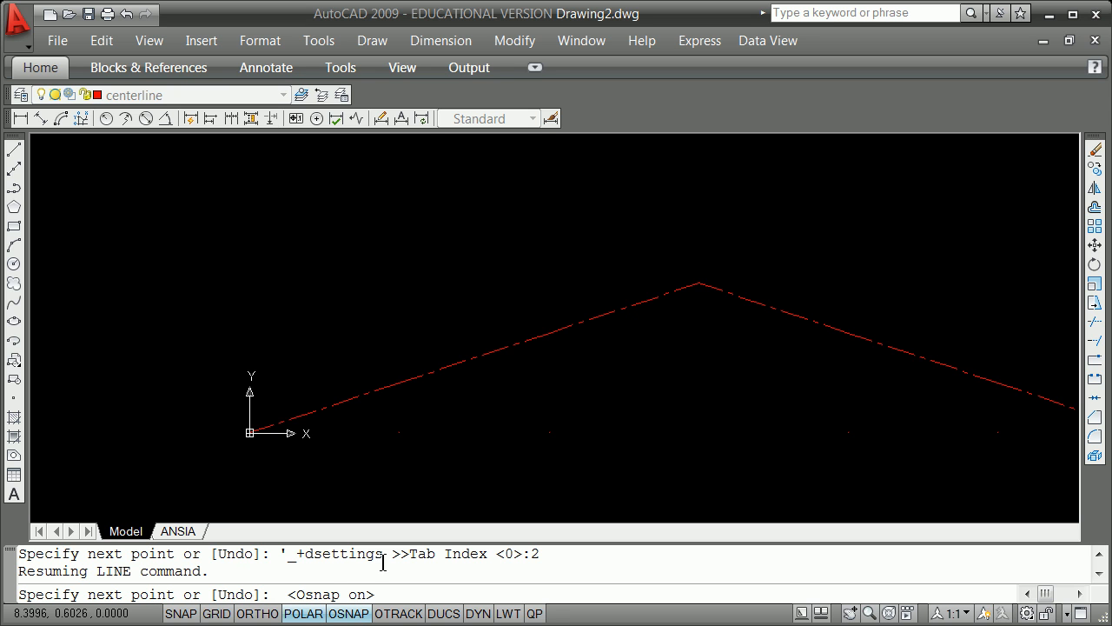
Continue the line from left to right through the four remaining baseline division nodes.
{"action": "left_click", "coordinate": [399, 433]}
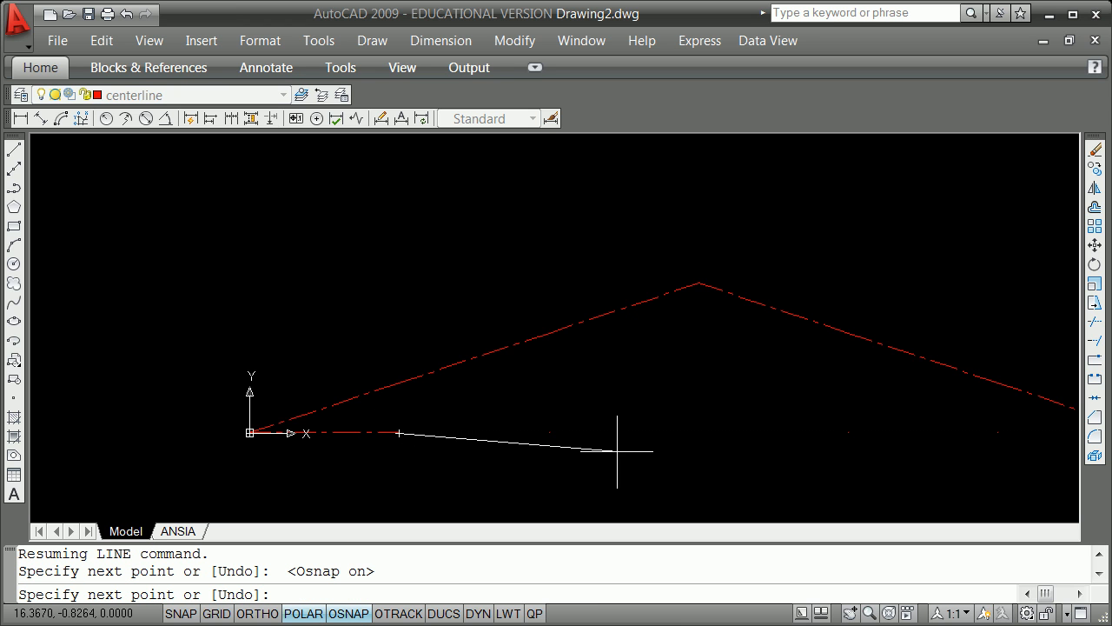
{"action": "left_click", "coordinate": [551, 433]}
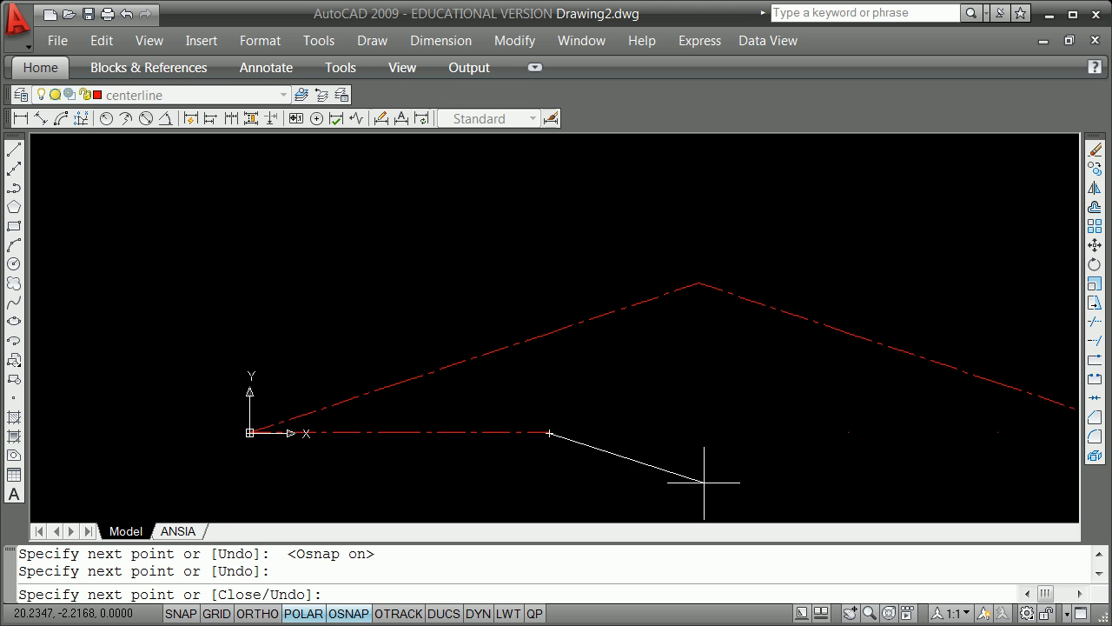
{"action": "left_click", "coordinate": [848, 433]}
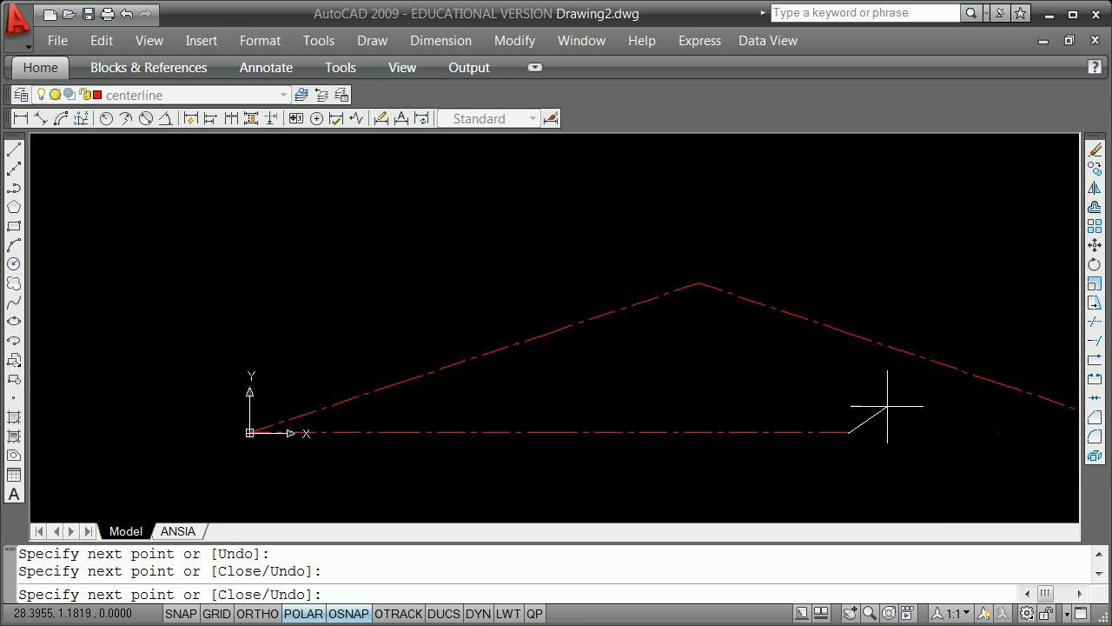
{"action": "left_click", "coordinate": [996, 434]}
Finish the segmented baseline at the lower endpoint of the right slope.
{"action": "scroll", "coordinate": [911, 458], "scroll_direction": "down", "scroll_amount": 5}
{"action": "scroll", "coordinate": [903, 454], "scroll_direction": "down", "scroll_amount": 1}
{"action": "scroll", "coordinate": [578, 361], "scroll_direction": "up", "scroll_amount": 8}
{"action": "scroll", "coordinate": [864, 323], "scroll_direction": "down", "scroll_amount": 6}
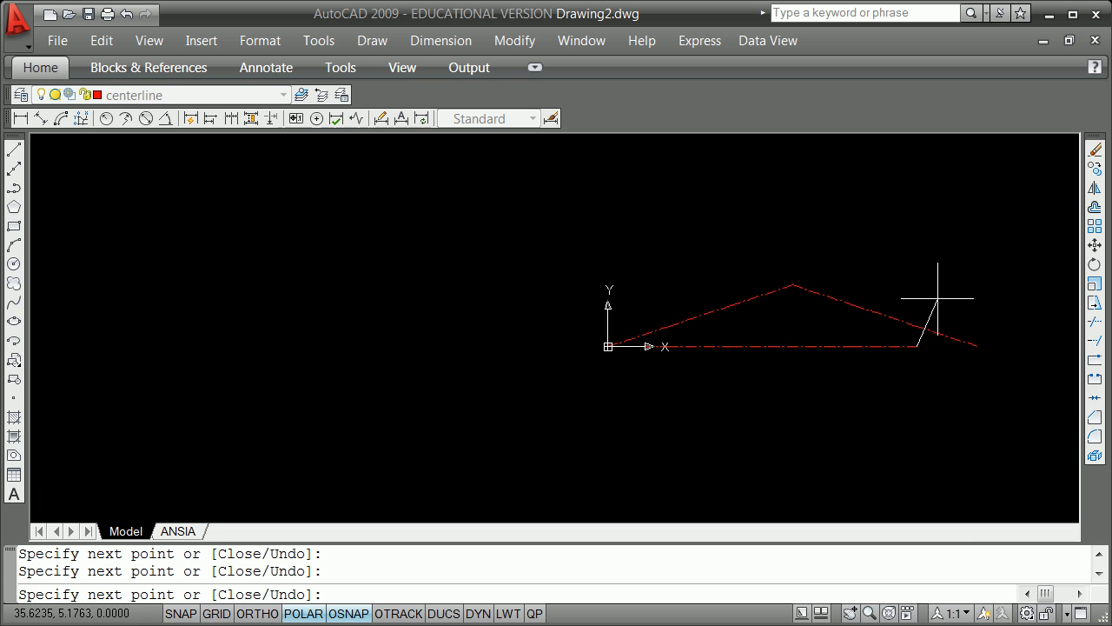
{"action": "right_click", "coordinate": [954, 301], "text": "shift"}
{"action": "left_click", "coordinate": [1008, 393]}
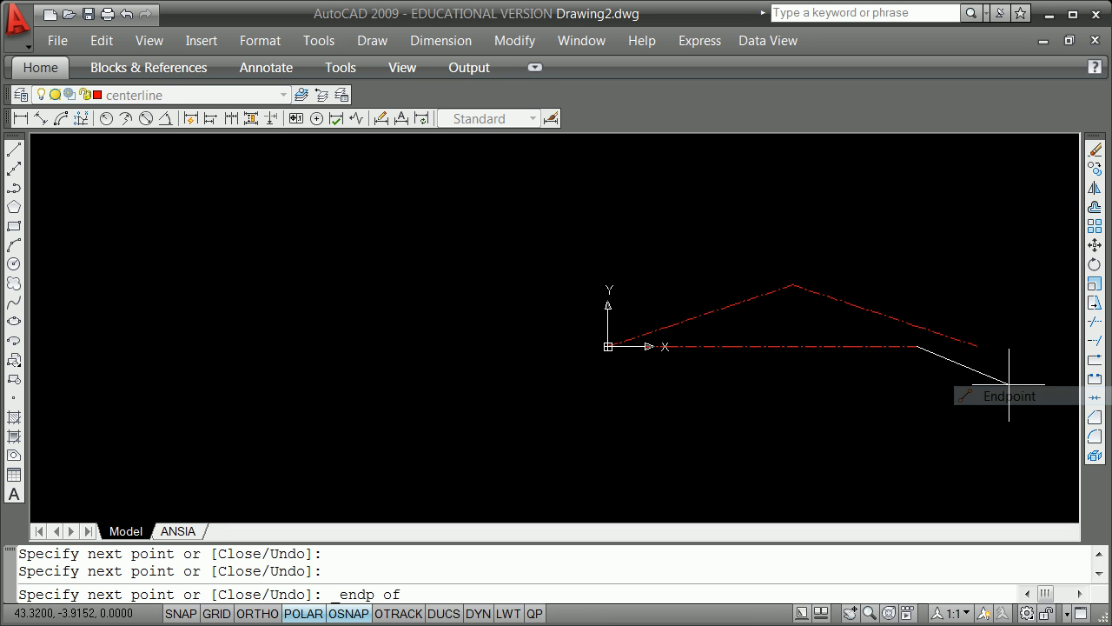
{"action": "left_click", "coordinate": [980, 346]}
{"action": "key", "text": "Return"}
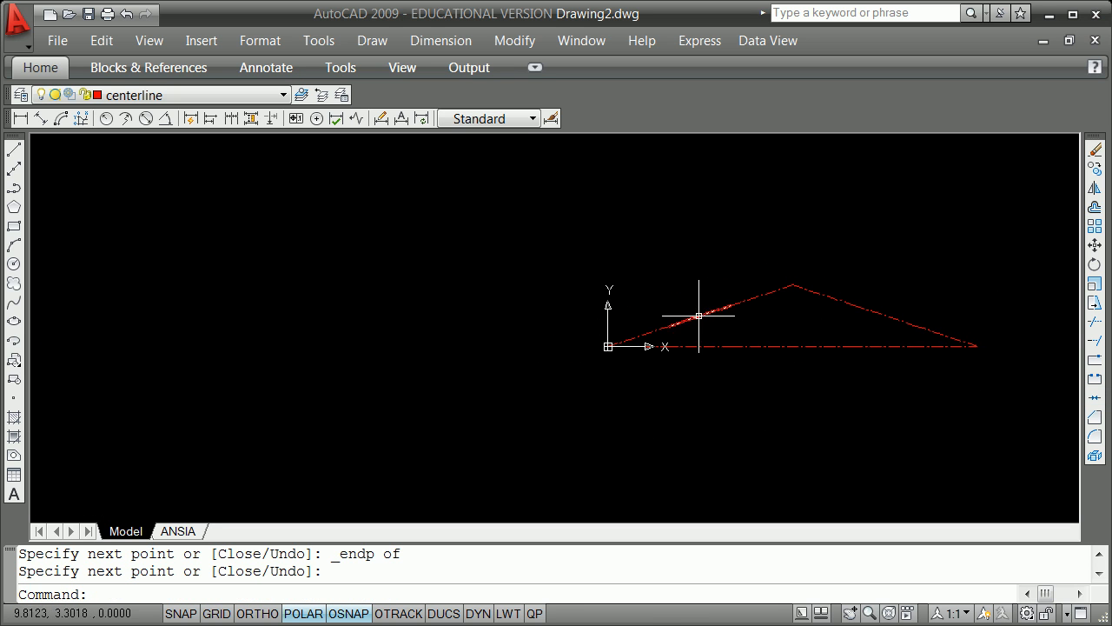
Draw a vertical line from the first division point on the left slope to the baseline node directly below it.
{"action": "scroll", "coordinate": [707, 316], "scroll_direction": "up", "scroll_amount": 3}
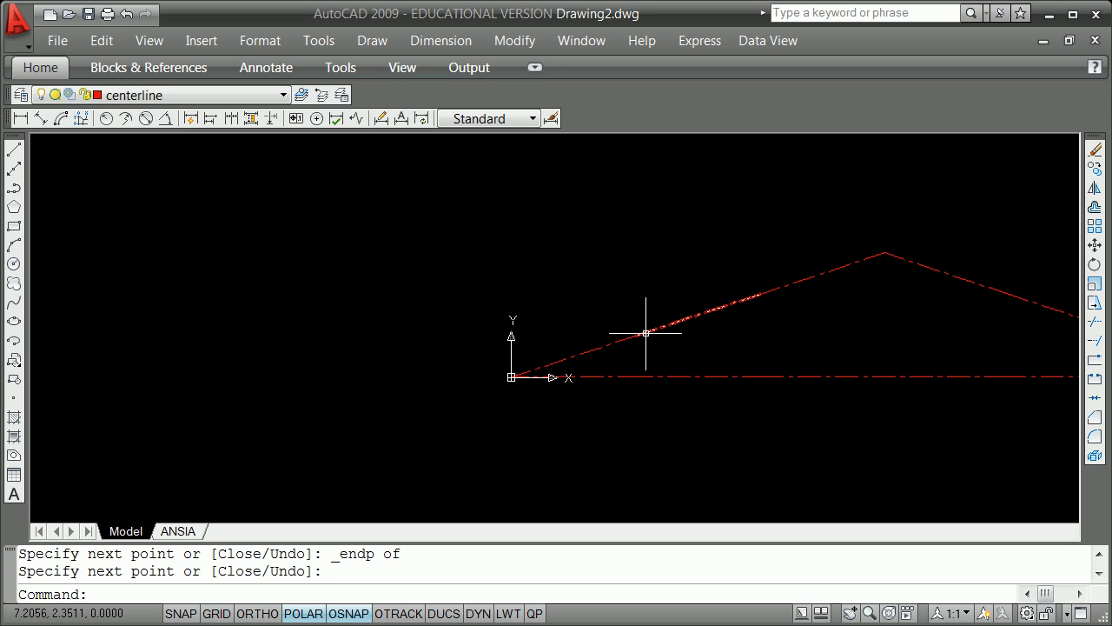
{"action": "type", "text": "line"}
{"action": "key", "text": "Return"}
{"action": "type", "text": "end"}
{"action": "key", "text": "Return"}
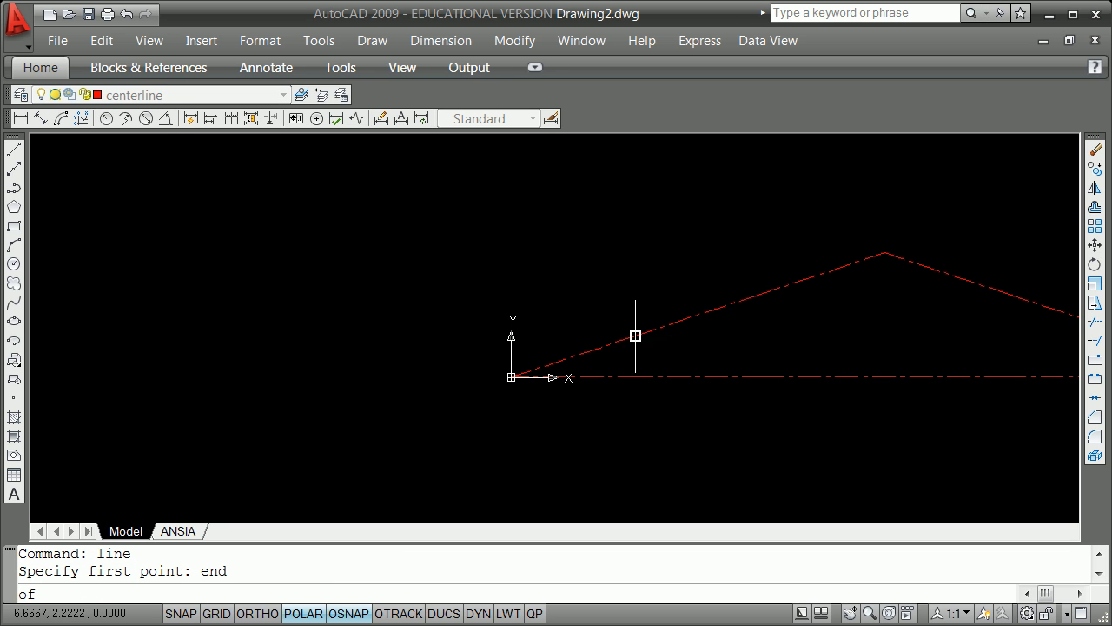
{"action": "left_click", "coordinate": [635, 335]}
{"action": "right_click", "coordinate": [635, 377], "text": "shift"}
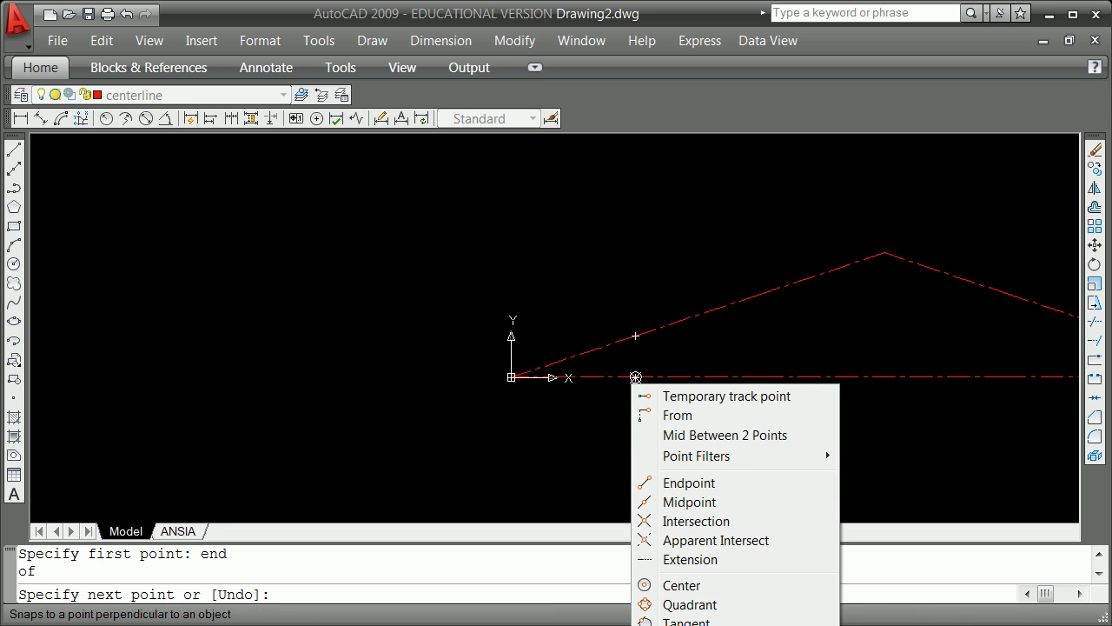
{"action": "left_click", "coordinate": [694, 625]}
{"action": "left_click", "coordinate": [635, 377]}
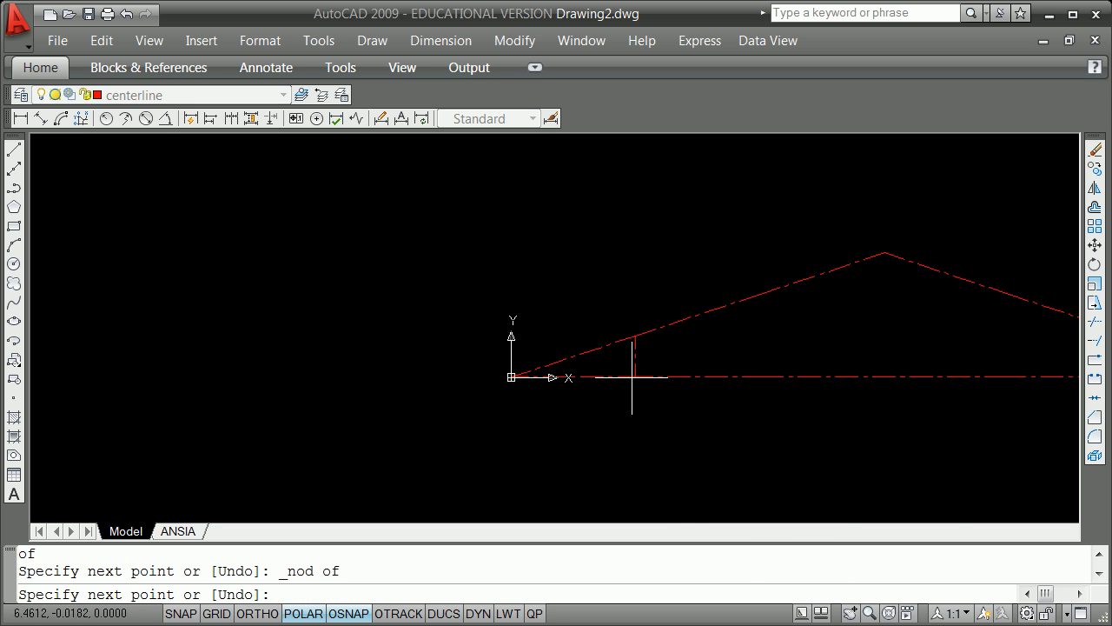
Continue the line diagonally to the left slope's second division node and straight down to the baseline node below.
{"action": "right_click", "coordinate": [751, 323], "text": "shift"}
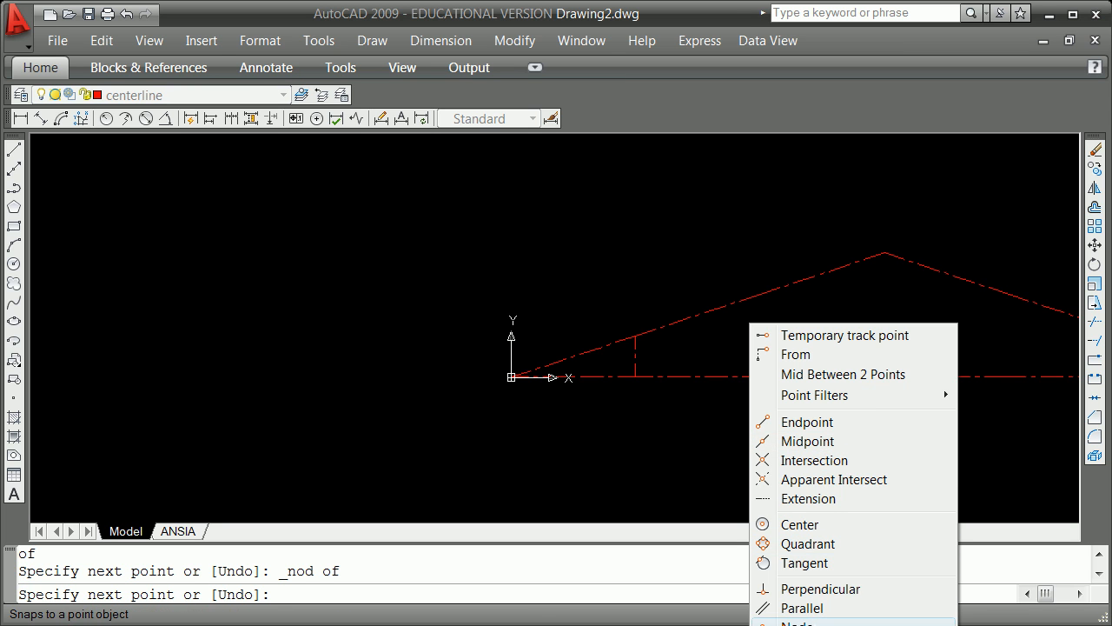
{"action": "left_click", "coordinate": [797, 624]}
{"action": "left_click", "coordinate": [753, 301]}
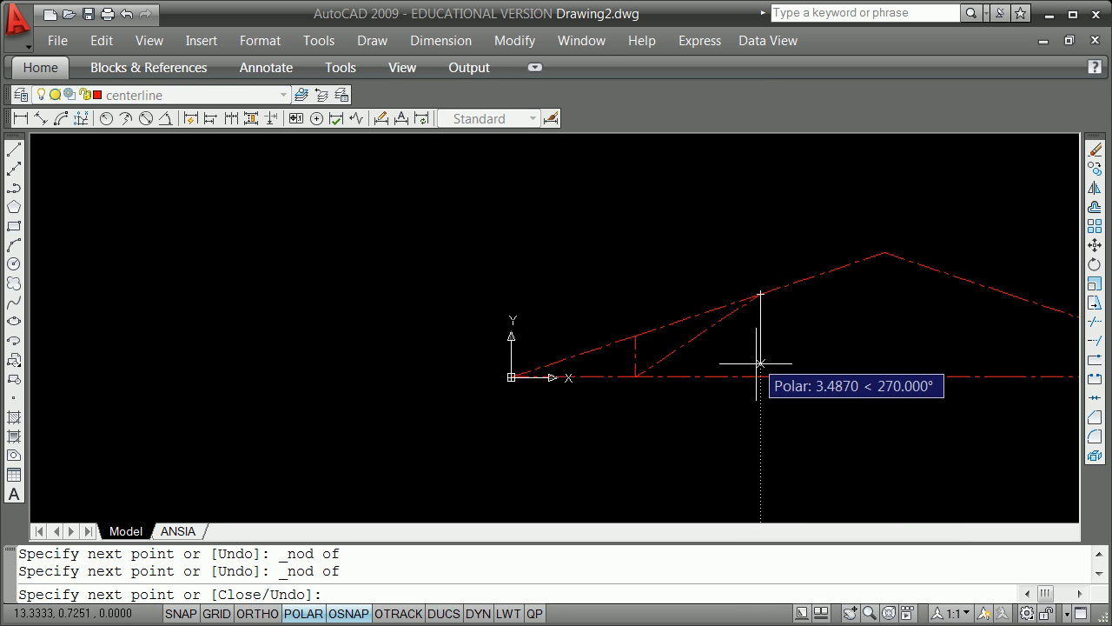
{"action": "right_click", "coordinate": [758, 369], "text": "shift"}
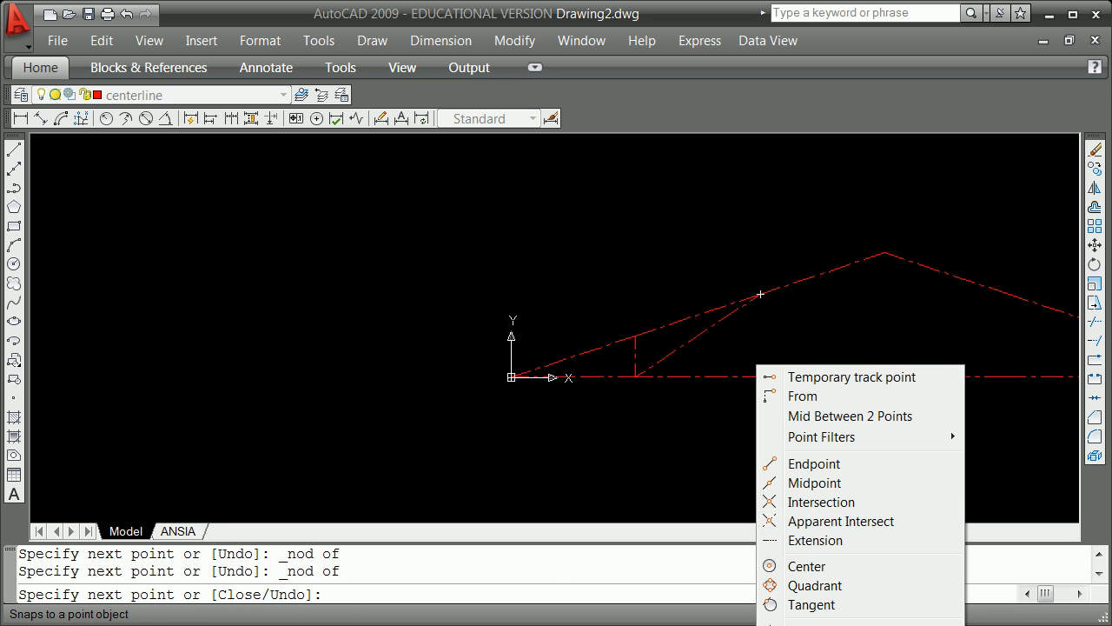
{"action": "left_click", "coordinate": [797, 624]}
{"action": "left_click", "coordinate": [760, 377]}
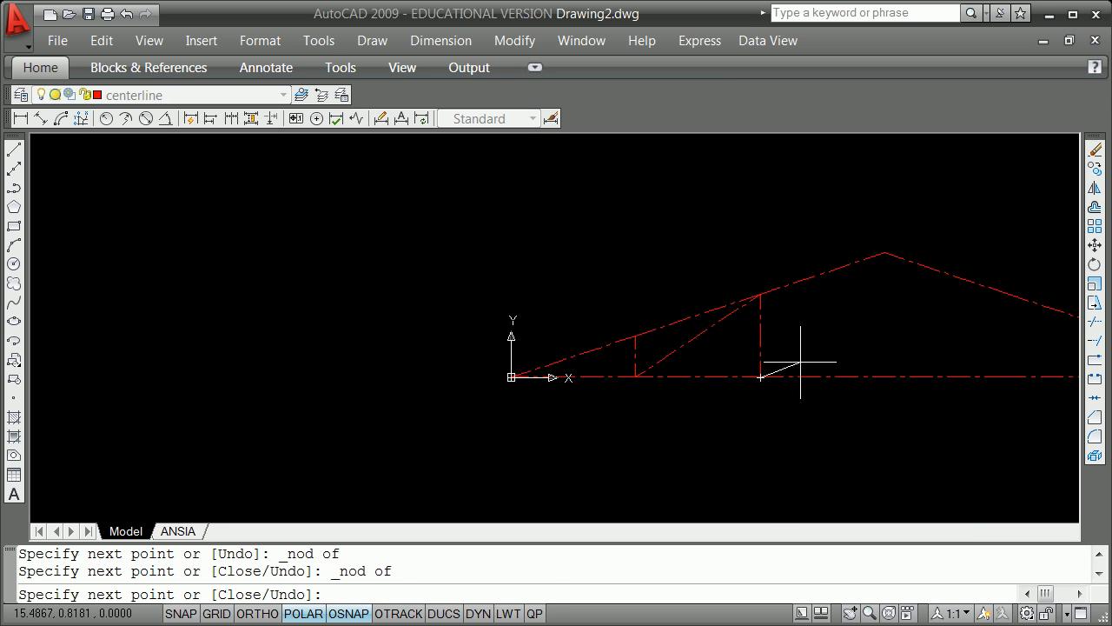
Finish the chain of interior members with a diagonal to the apex endpoint.
{"action": "right_click", "coordinate": [869, 288], "text": "shift"}
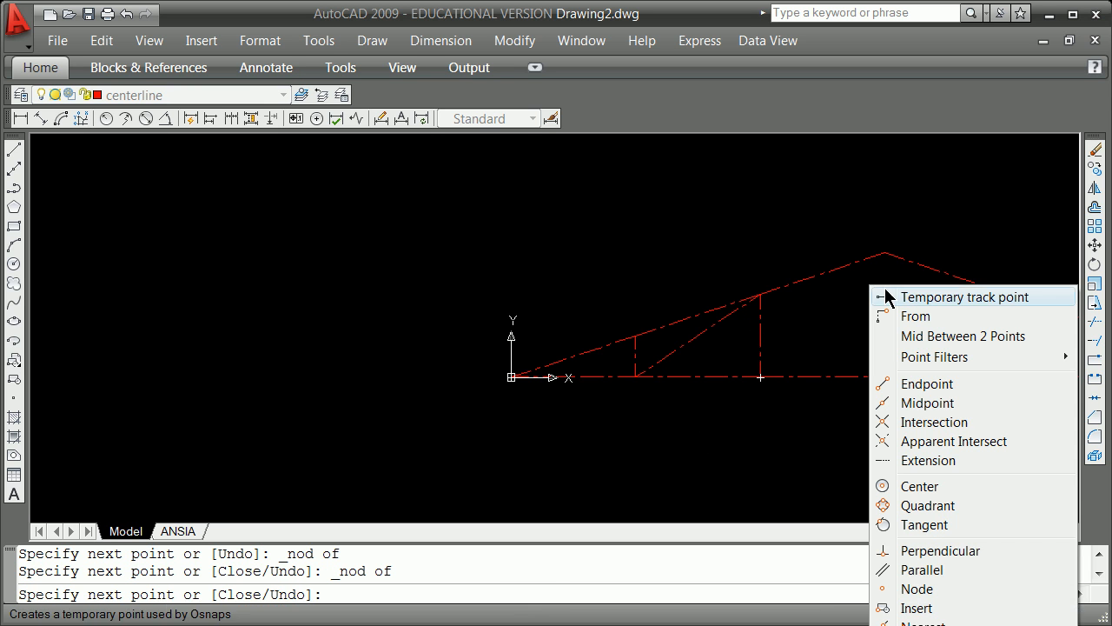
{"action": "left_click", "coordinate": [921, 385]}
{"action": "left_click", "coordinate": [883, 254]}
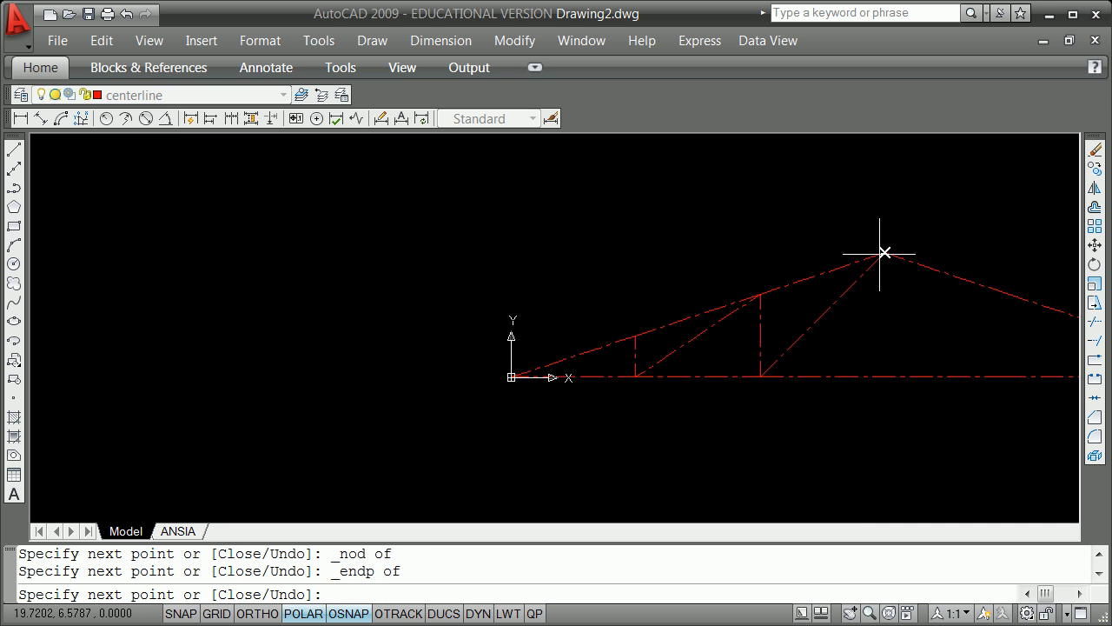
{"action": "key", "text": "Return"}
Mirror a copy of the two left diagonals and the short vertical about the vertical axis through the apex, using grip editing.
{"action": "scroll", "coordinate": [794, 323], "scroll_direction": "down", "scroll_amount": 5}
{"action": "scroll", "coordinate": [844, 298], "scroll_direction": "up", "scroll_amount": 4}
{"action": "scroll", "coordinate": [859, 299], "scroll_direction": "down", "scroll_amount": 1}
{"action": "scroll", "coordinate": [860, 299], "scroll_direction": "down", "scroll_amount": 2}
{"action": "scroll", "coordinate": [988, 305], "scroll_direction": "up", "scroll_amount": 3}
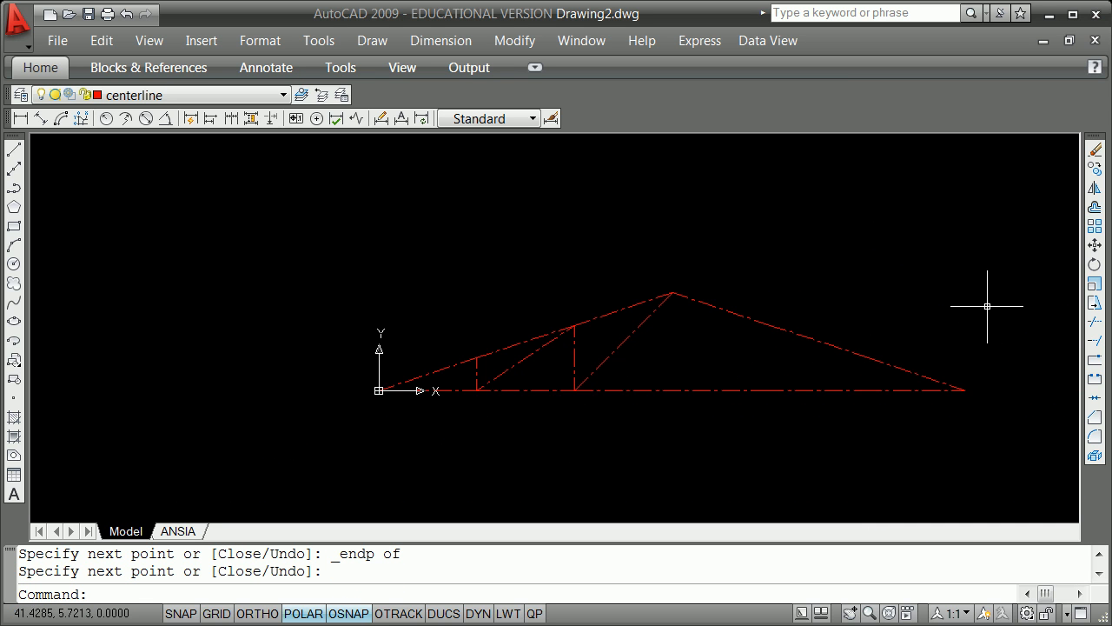
{"action": "left_click", "coordinate": [619, 346]}
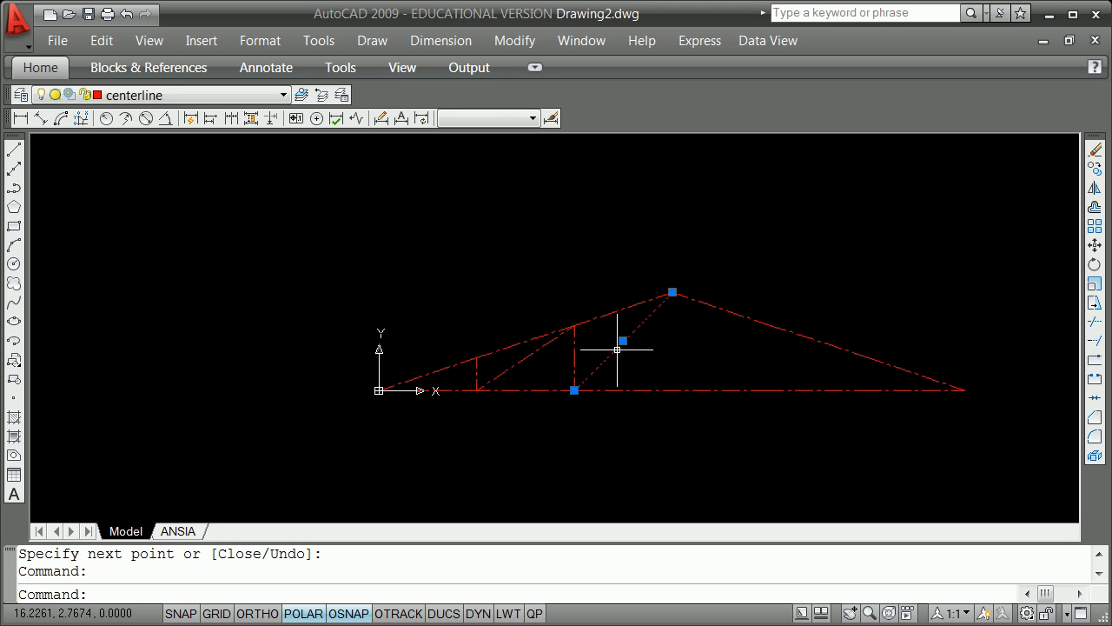
{"action": "left_click", "coordinate": [516, 358]}
{"action": "left_click", "coordinate": [509, 366]}
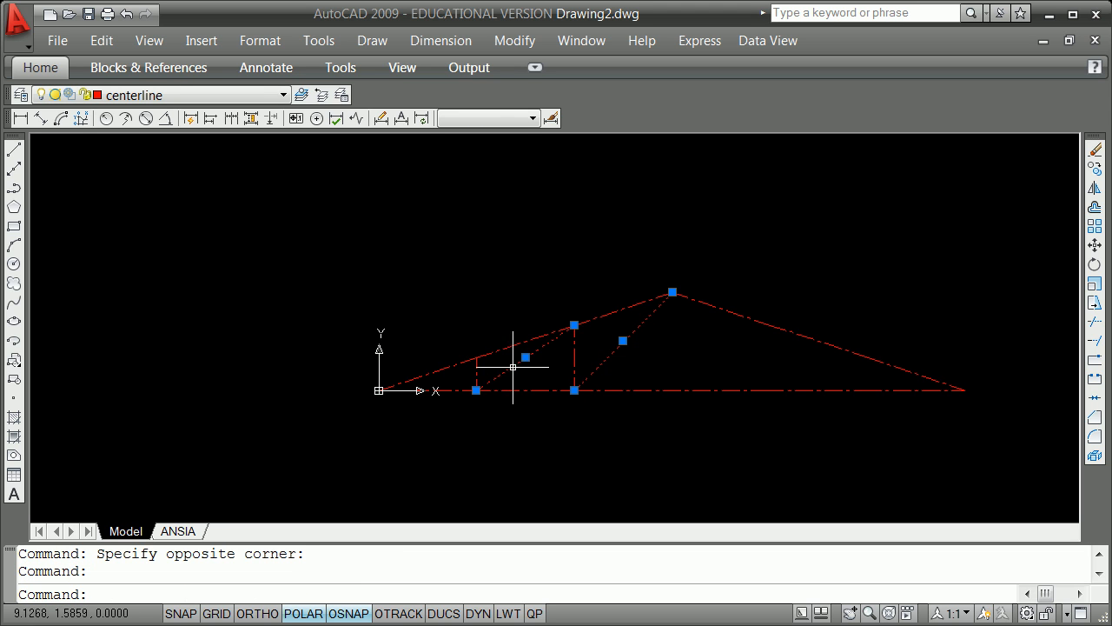
{"action": "left_click", "coordinate": [480, 372]}
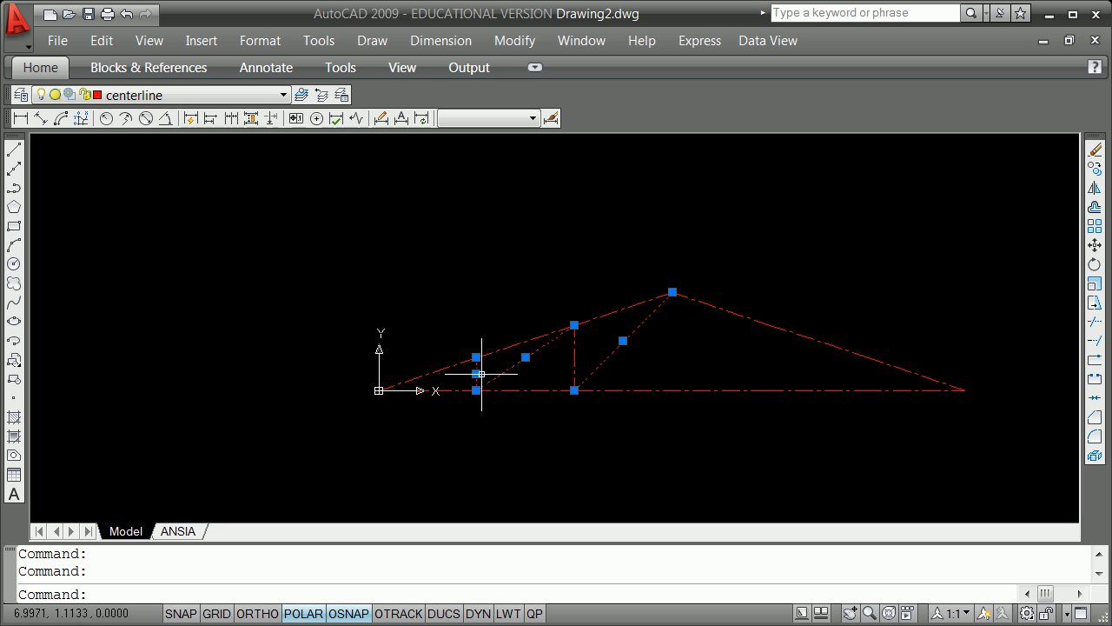
{"action": "left_click", "coordinate": [623, 341]}
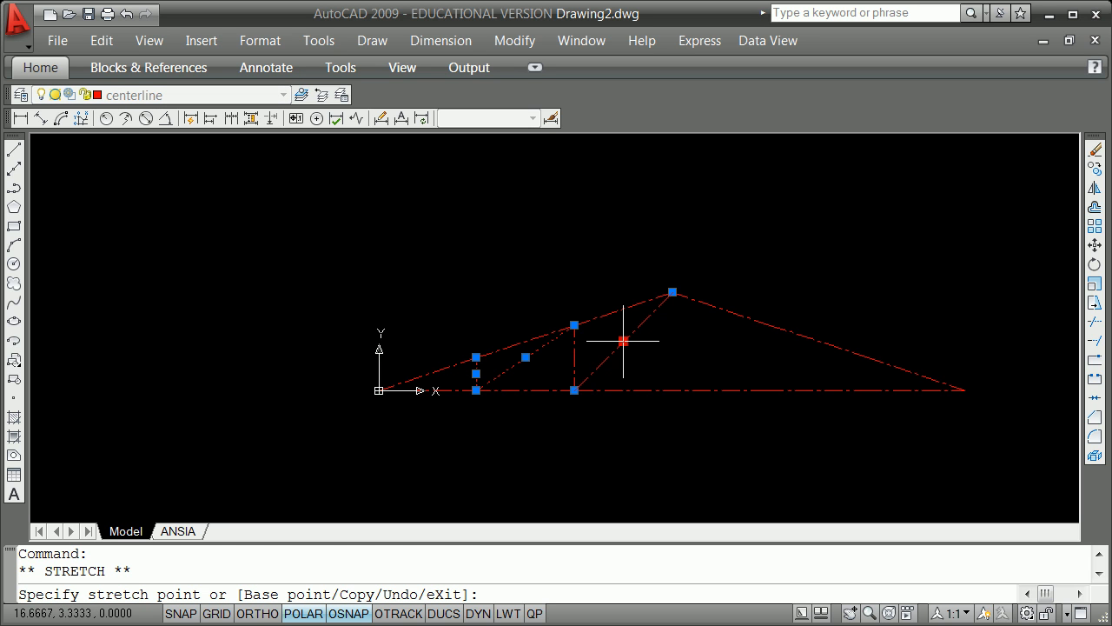
{"action": "key", "text": "space"}
{"action": "key", "text": "space"}
{"action": "key", "text": "space"}
{"action": "key", "text": "space"}
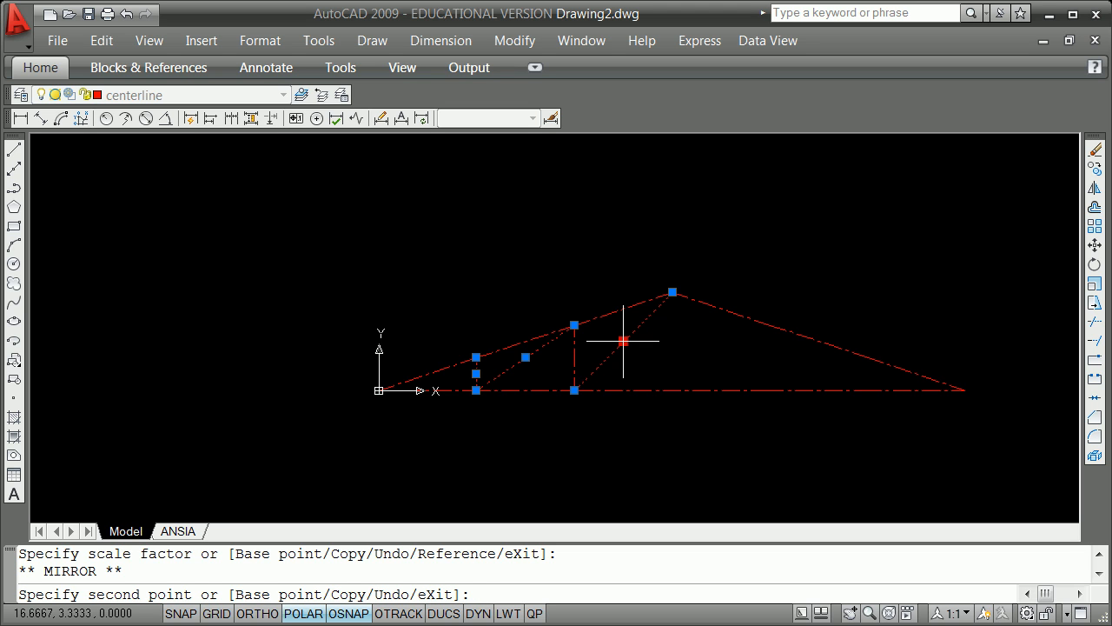
{"action": "type", "text": "b"}
{"action": "key", "text": "Return"}
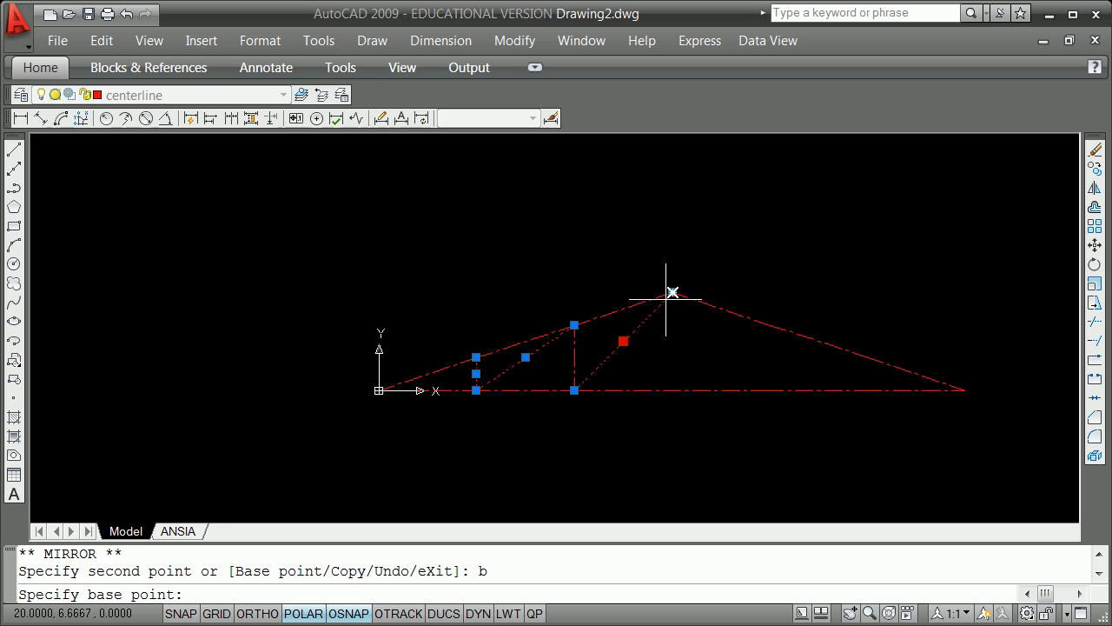
{"action": "left_click", "coordinate": [673, 293]}
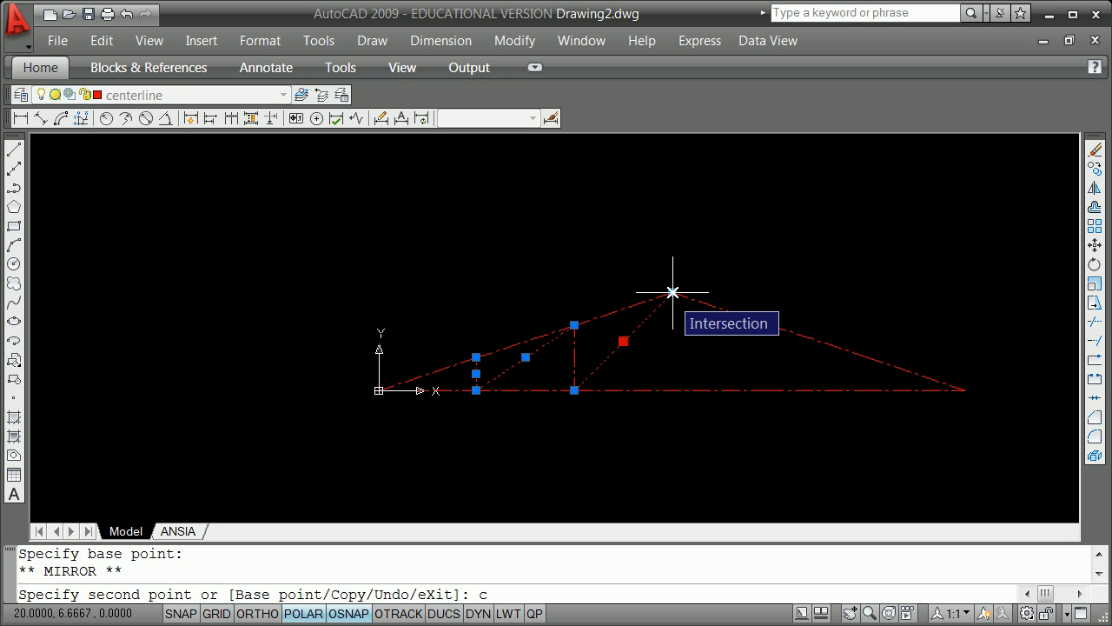
{"action": "key", "text": "Return"}
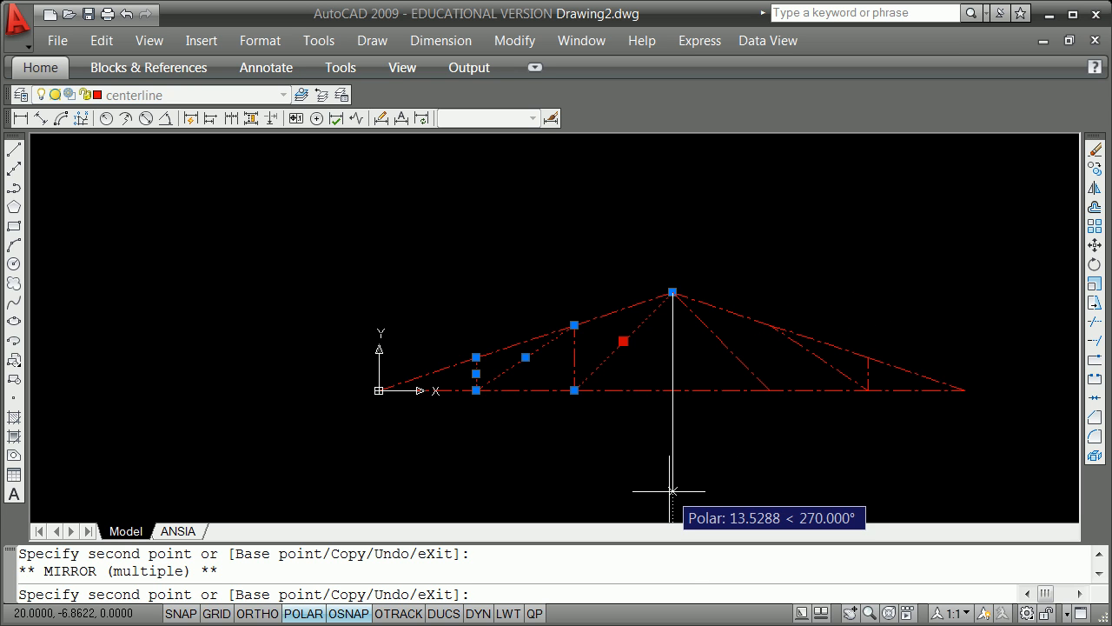
{"action": "left_click", "coordinate": [672, 491]}
{"action": "key", "text": "Return"}
{"action": "key", "text": "Escape"}
{"action": "key", "text": "Escape"}
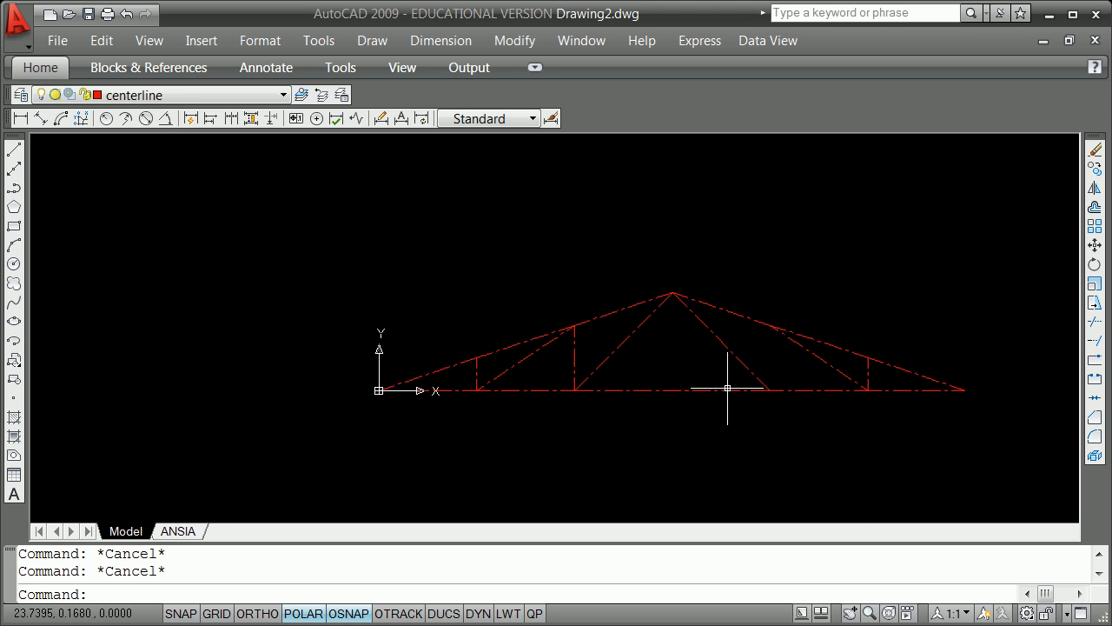
Draw the missing vertical from the right slope's division point nearest the apex to the baseline endpoint of the mirrored diagonal.
{"action": "mouse_move", "coordinate": [726, 388]}
{"action": "left_click", "coordinate": [13, 151]}
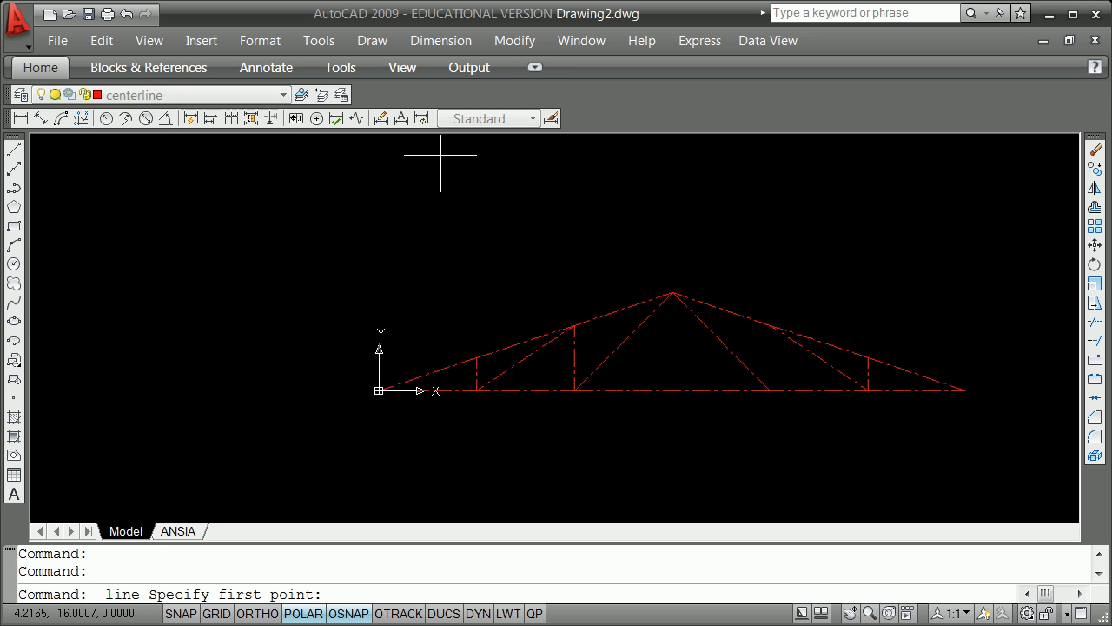
{"action": "right_click", "coordinate": [512, 176], "text": "shift"}
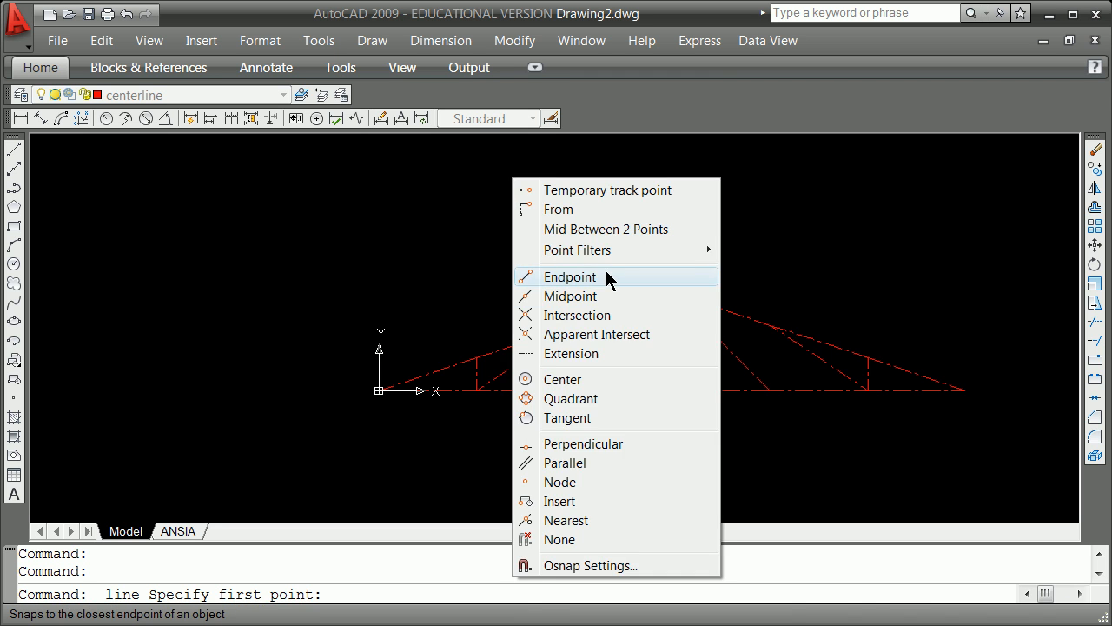
{"action": "left_click", "coordinate": [589, 274]}
{"action": "left_click", "coordinate": [770, 325]}
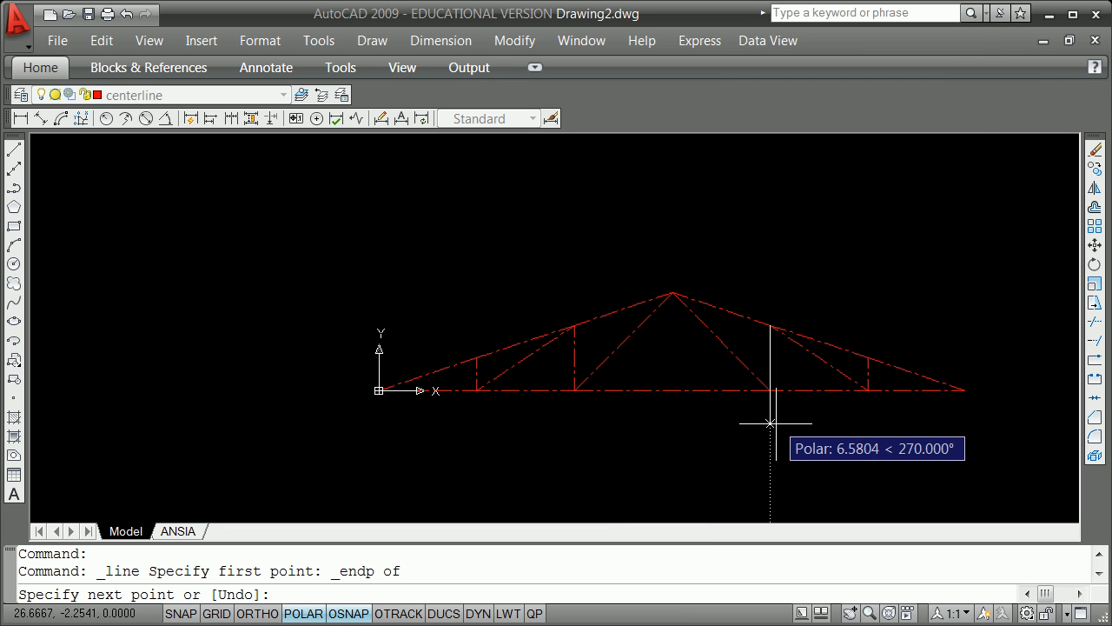
{"action": "right_click", "coordinate": [780, 427], "text": "shift"}
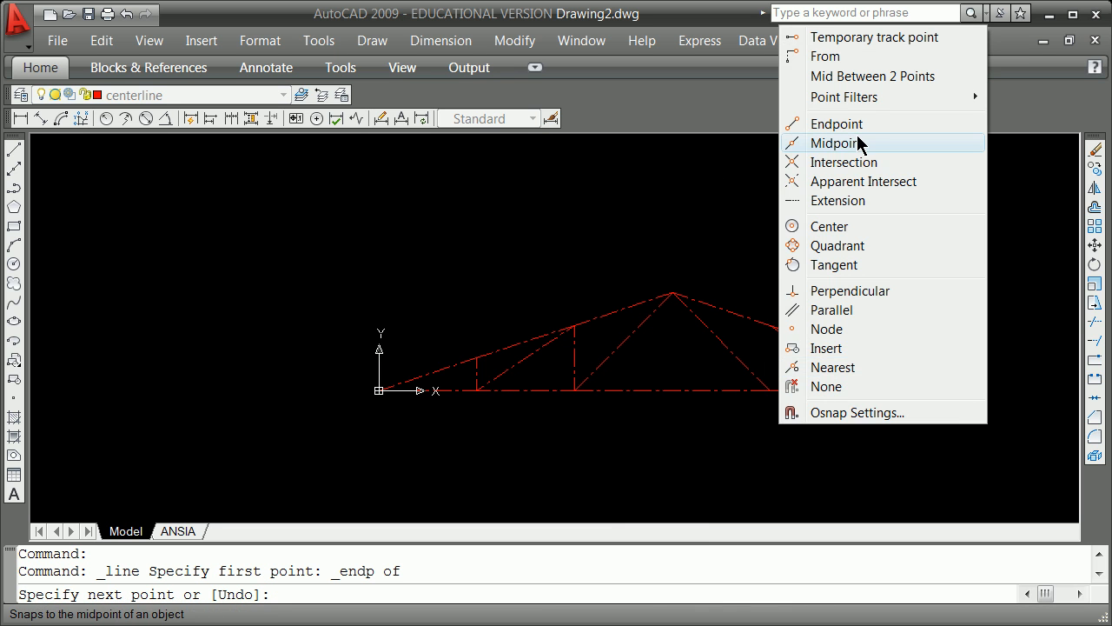
{"action": "left_click", "coordinate": [857, 142]}
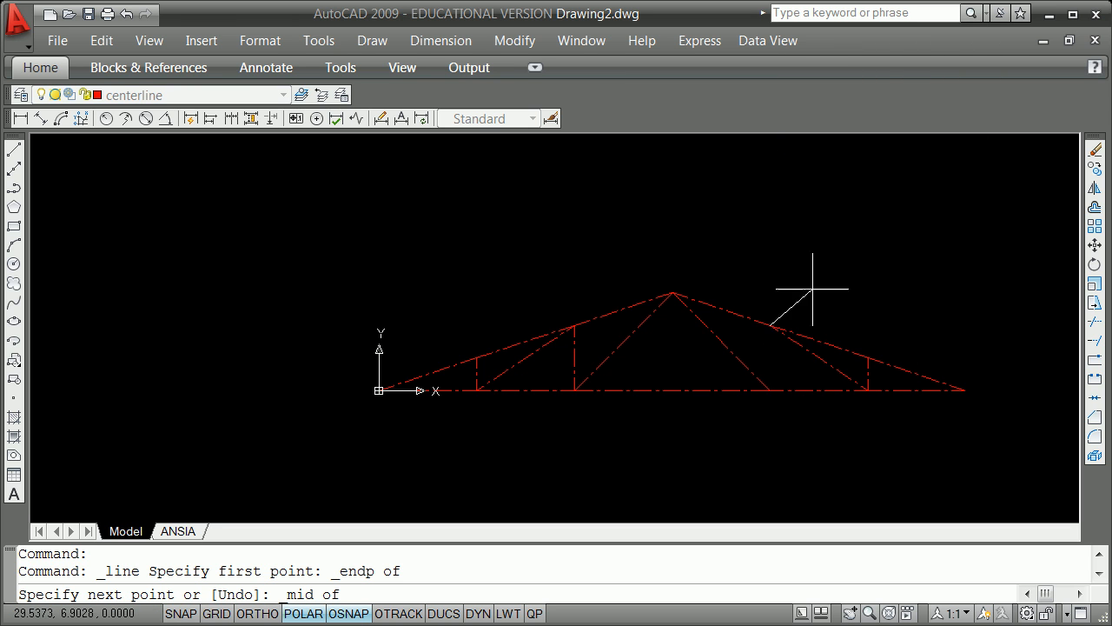
{"action": "left_click", "coordinate": [745, 249]}
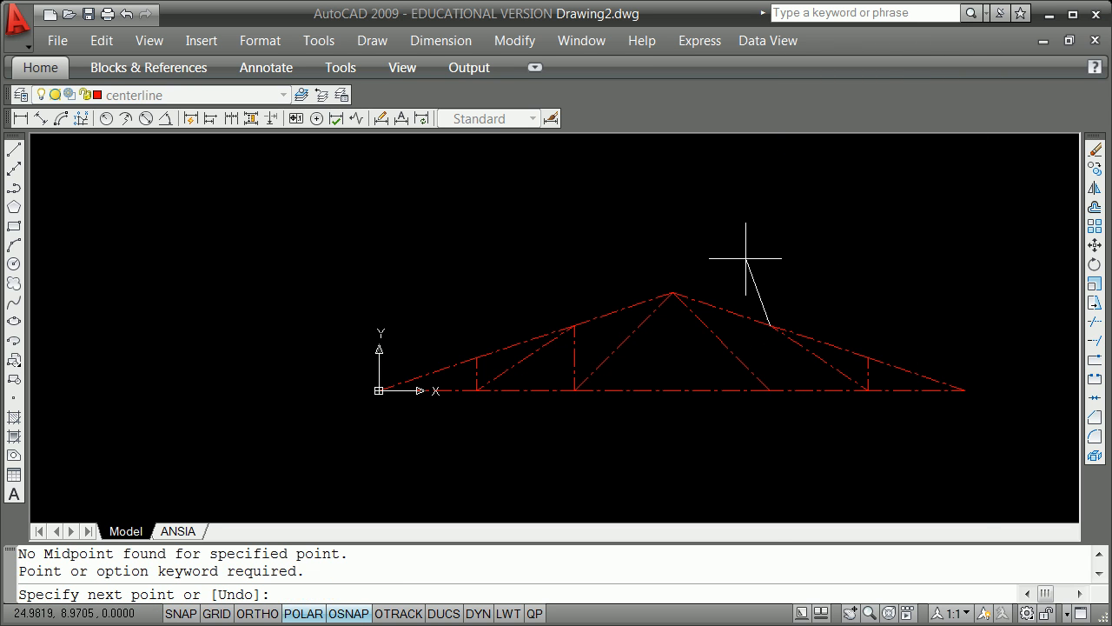
{"action": "right_click", "coordinate": [779, 211], "text": "shift"}
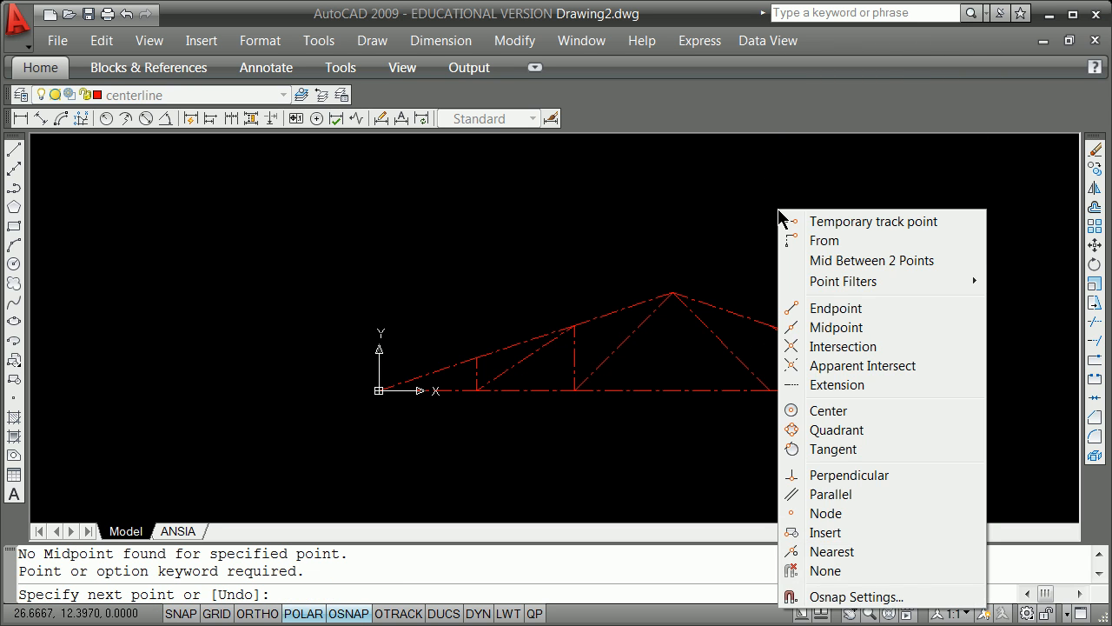
{"action": "left_click", "coordinate": [854, 307]}
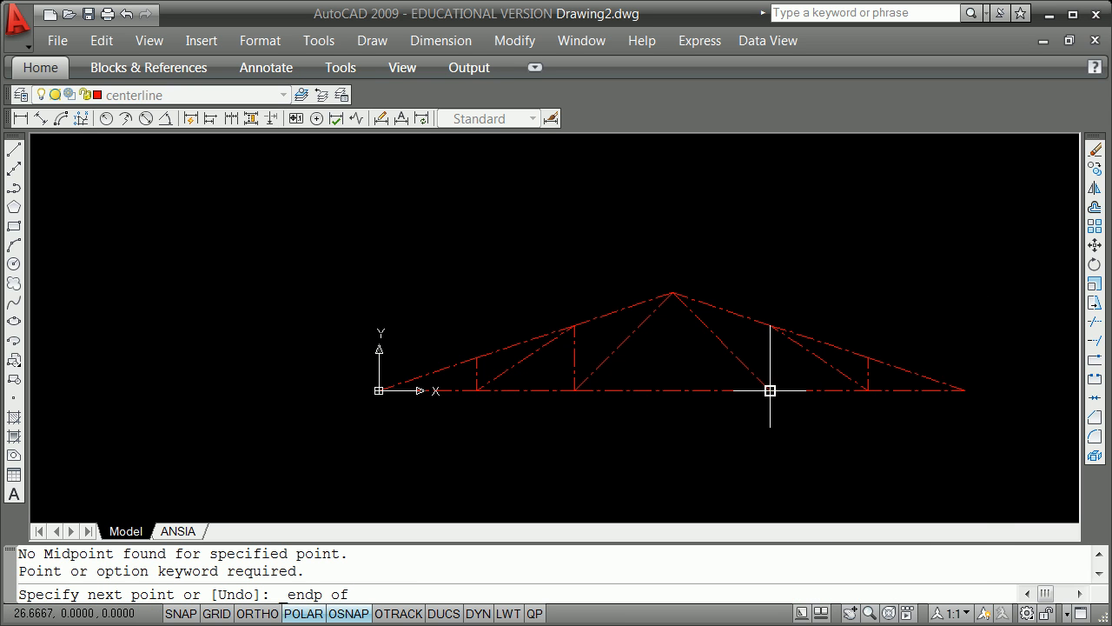
{"action": "left_click", "coordinate": [771, 390]}
{"action": "key", "text": "Return"}
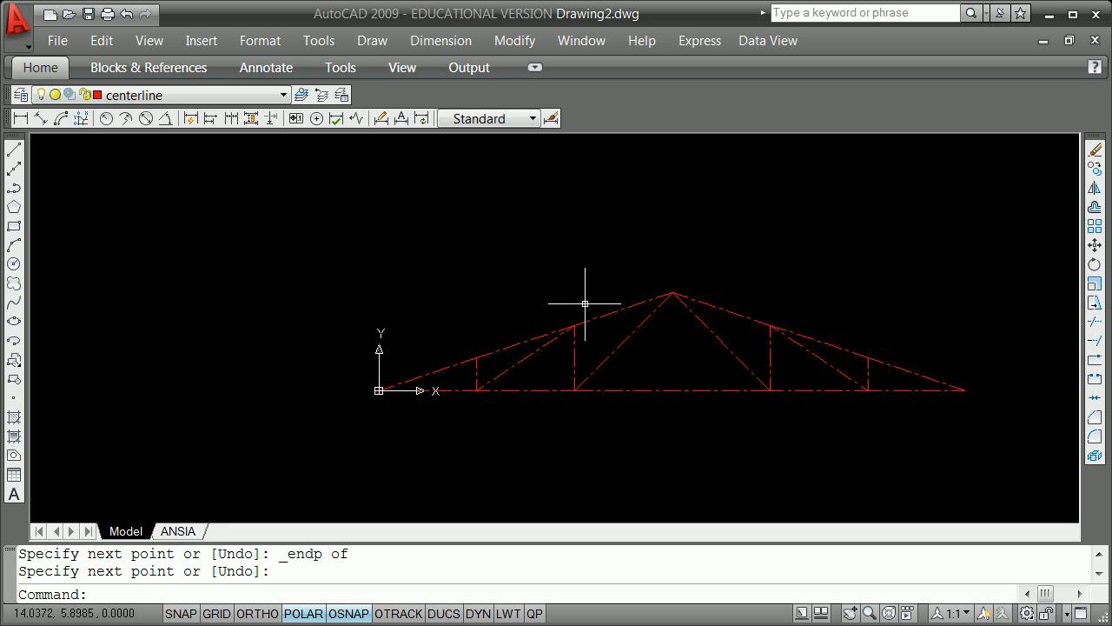
Make the object layer current and dismiss the layer warning.
{"action": "scroll", "coordinate": [585, 303], "scroll_direction": "down", "scroll_amount": 2}
{"action": "scroll", "coordinate": [632, 276], "scroll_direction": "up", "scroll_amount": 3}
{"action": "scroll", "coordinate": [622, 329], "scroll_direction": "down", "scroll_amount": 3}
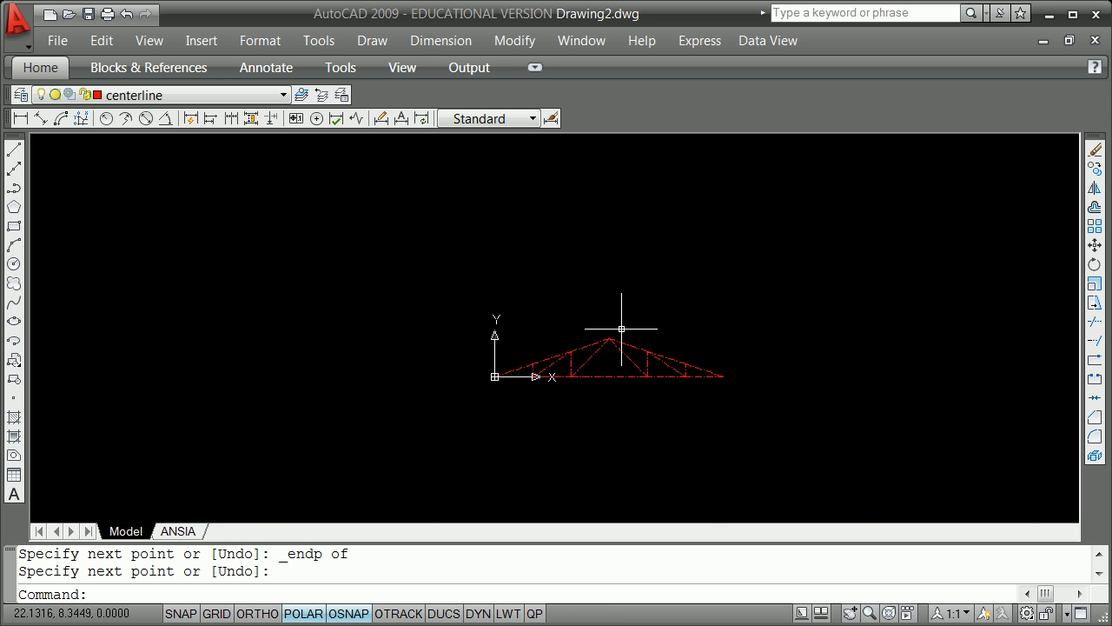
{"action": "scroll", "coordinate": [618, 365], "scroll_direction": "up", "scroll_amount": 3}
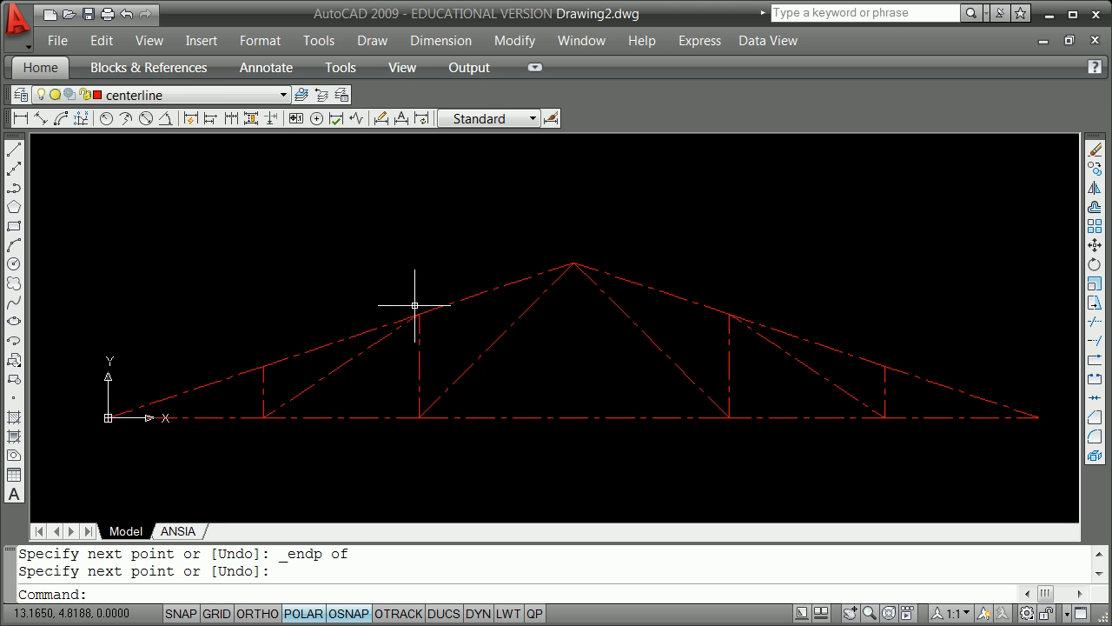
{"action": "scroll", "coordinate": [432, 306], "scroll_direction": "down", "scroll_amount": 2}
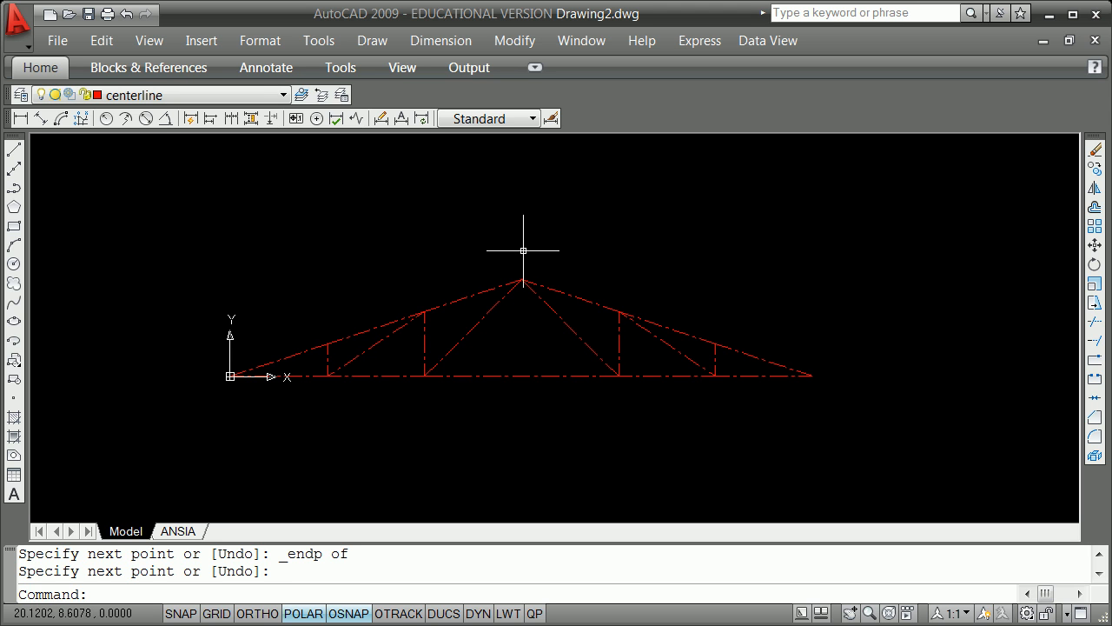
{"action": "left_click", "coordinate": [283, 95]}
{"action": "left_click", "coordinate": [149, 212]}
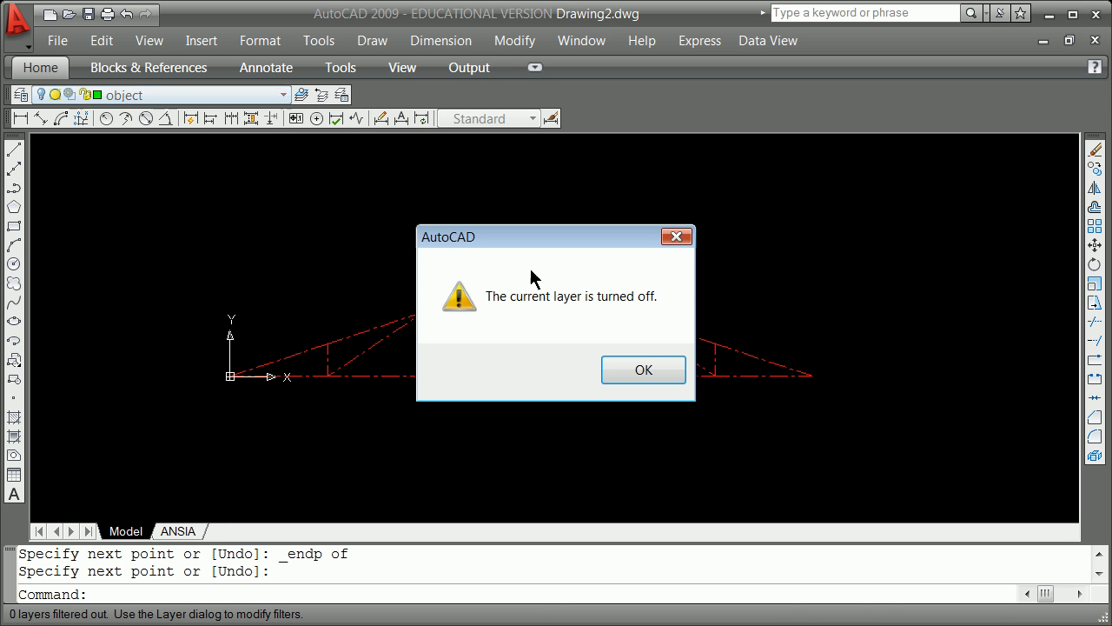
{"action": "left_click", "coordinate": [658, 379]}
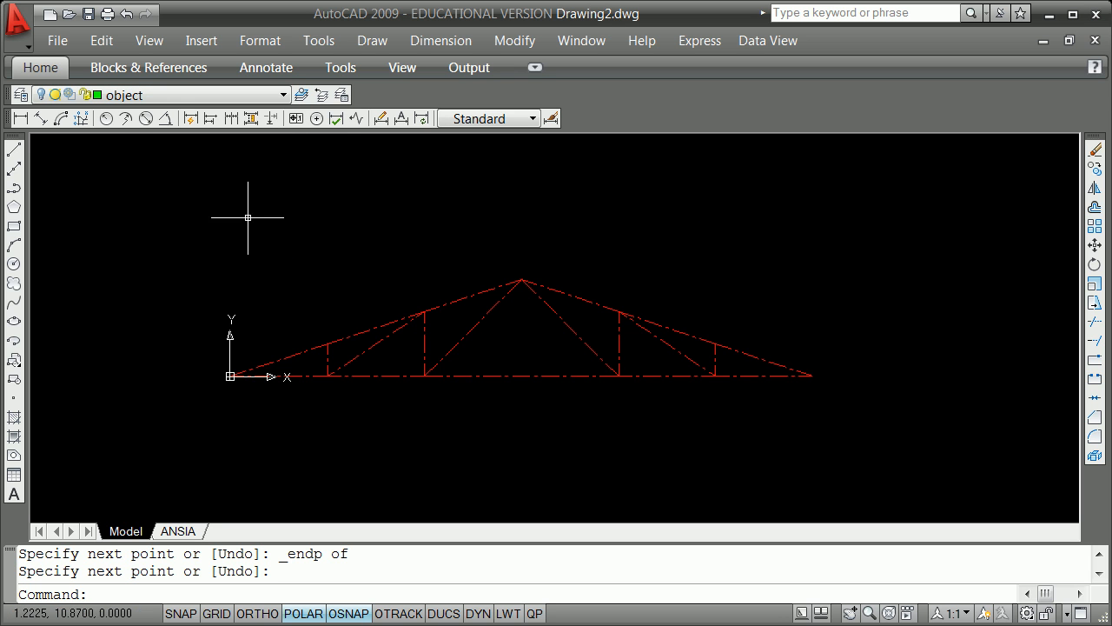
Turn on the object layer in the layer properties and close the layer manager.
{"action": "left_click", "coordinate": [21, 95]}
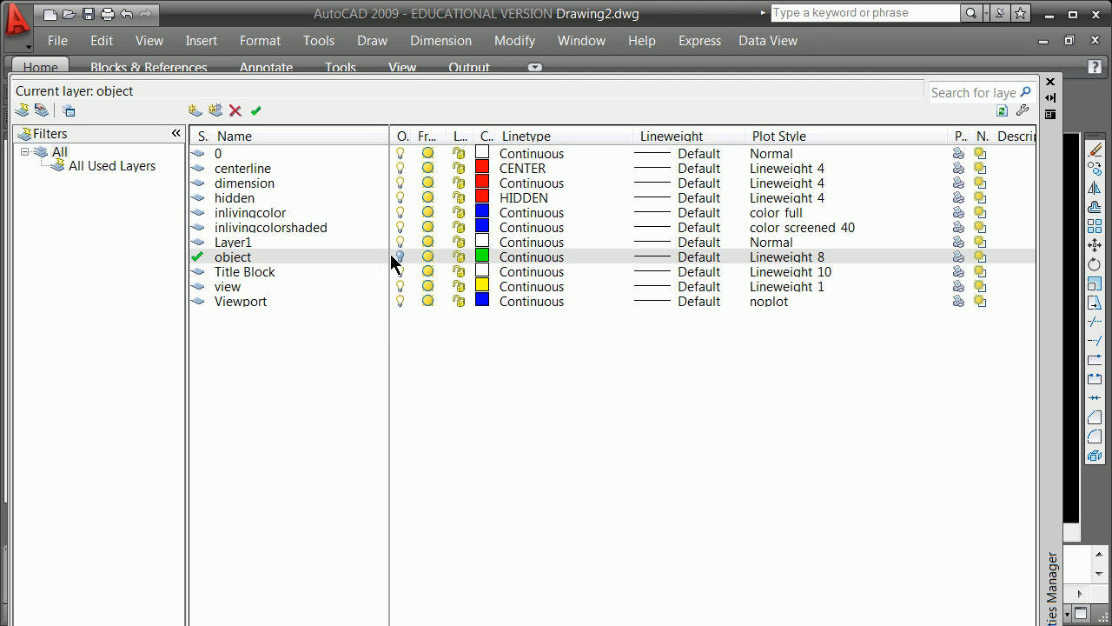
{"action": "left_click", "coordinate": [398, 257]}
{"action": "left_click", "coordinate": [1050, 84]}
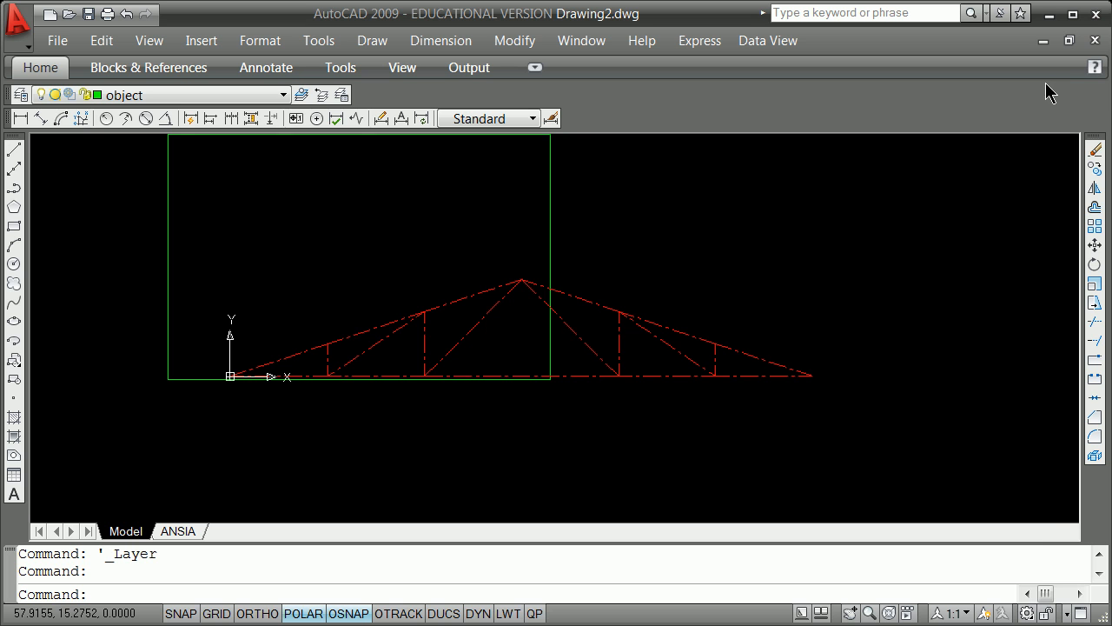
Erase the large green rectangle that overlaps the left half of the truss.
{"action": "type", "text": "e"}
{"action": "key", "text": "Return"}
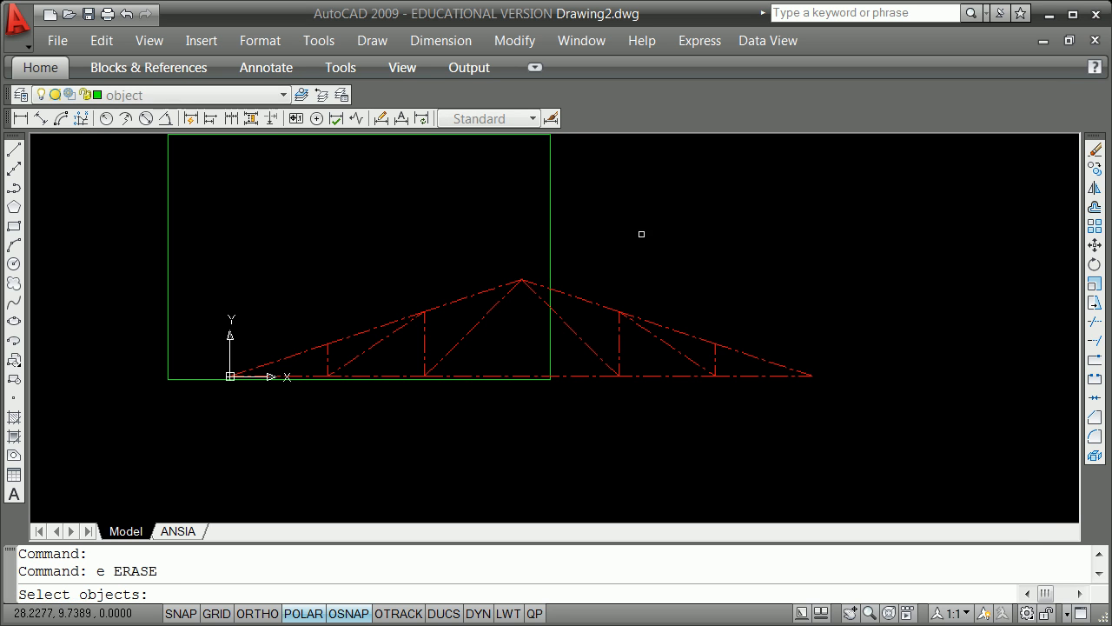
{"action": "left_click", "coordinate": [553, 239]}
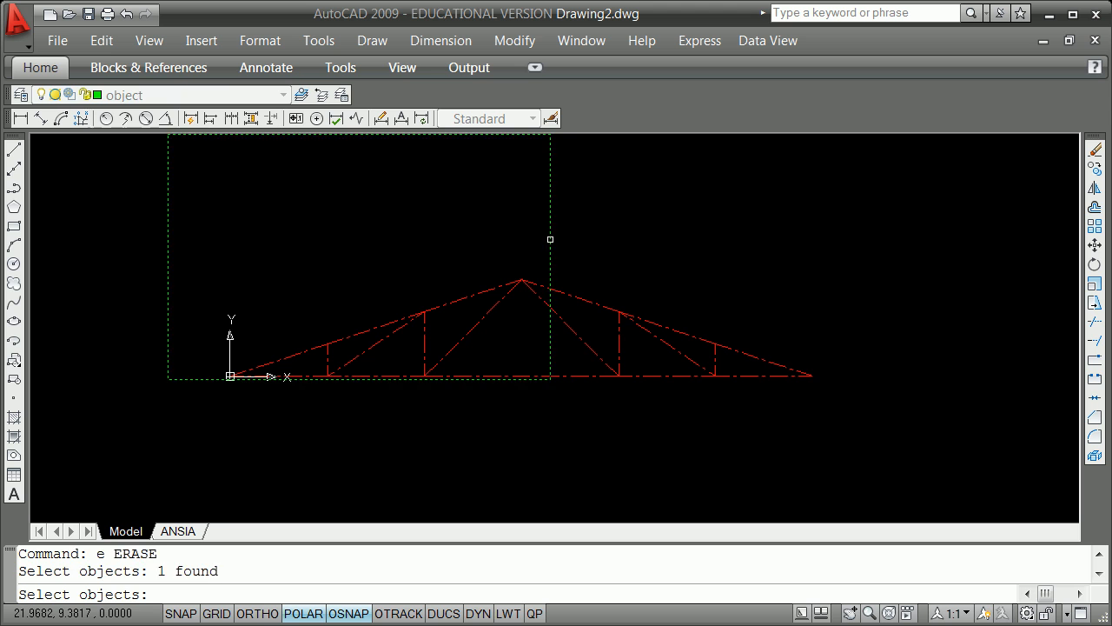
{"action": "key", "text": "Return"}
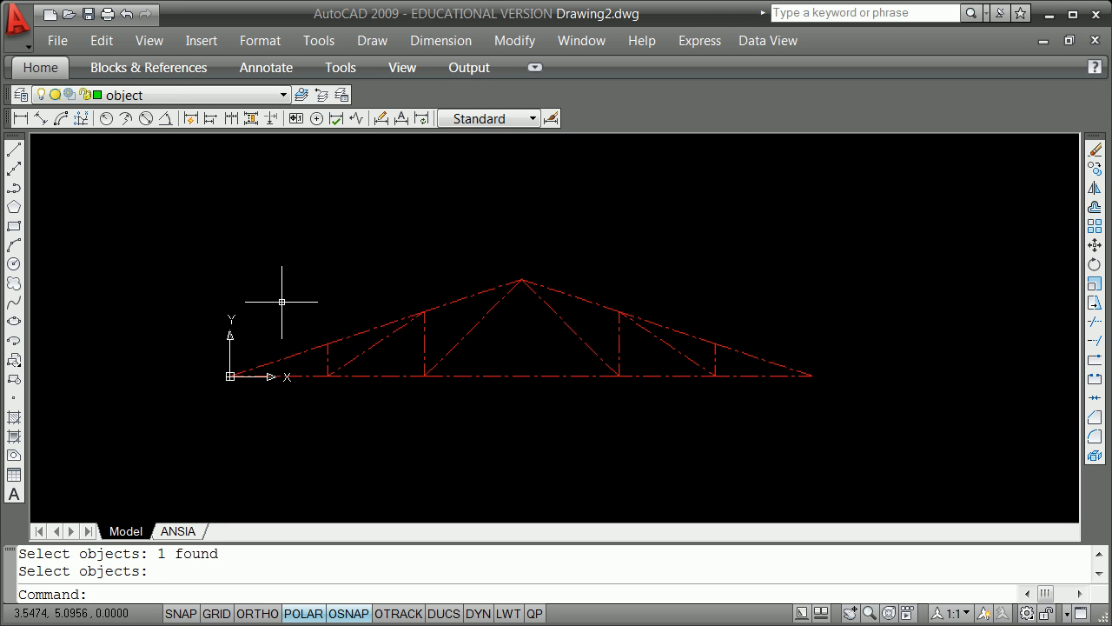
Draw a 5-unit vertical line upward from the endpoint at the truss's left corner, and dismiss the help file message.
{"action": "type", "text": "l"}
{"action": "key", "text": "Return"}
{"action": "type", "text": "end"}
{"action": "key", "text": "Return"}
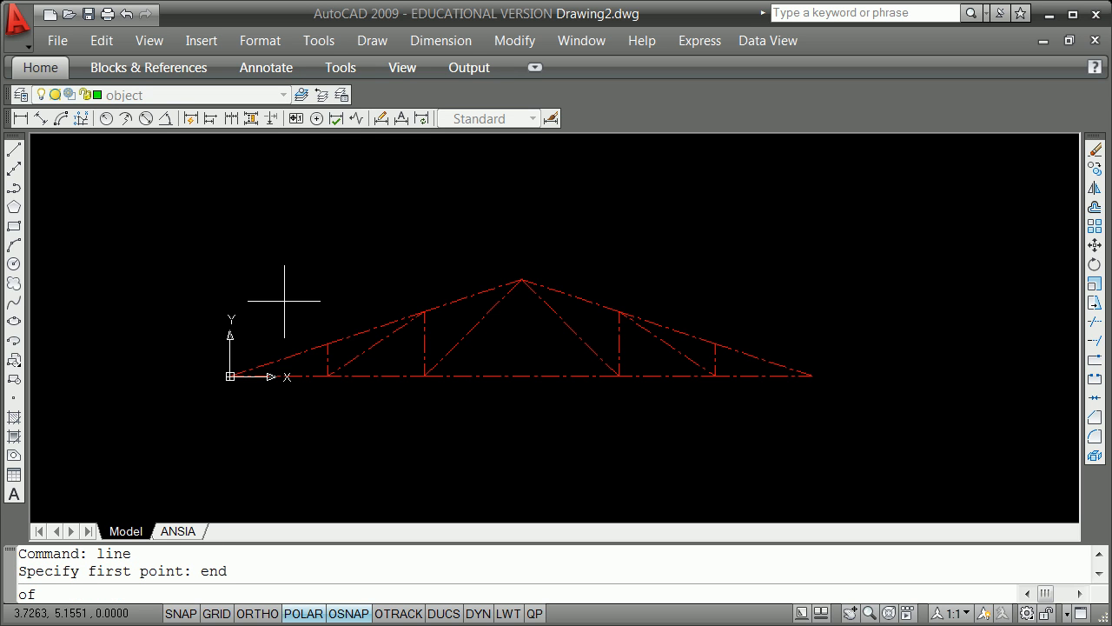
{"action": "left_click", "coordinate": [230, 375]}
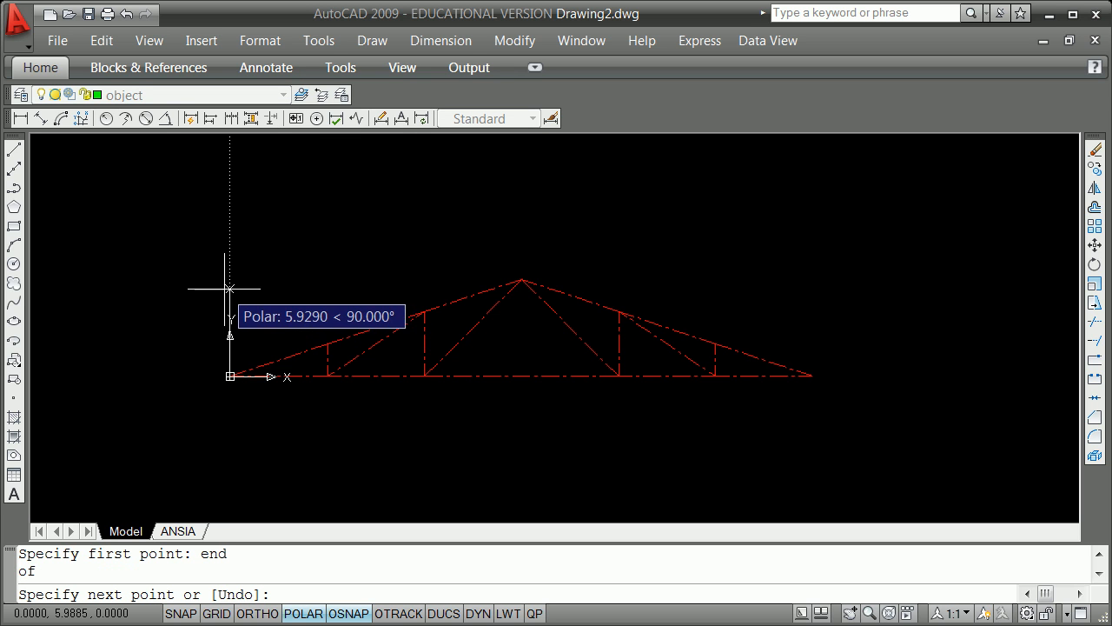
{"action": "type", "text": "5"}
{"action": "key", "text": "Return"}
{"action": "key", "text": "F1"}
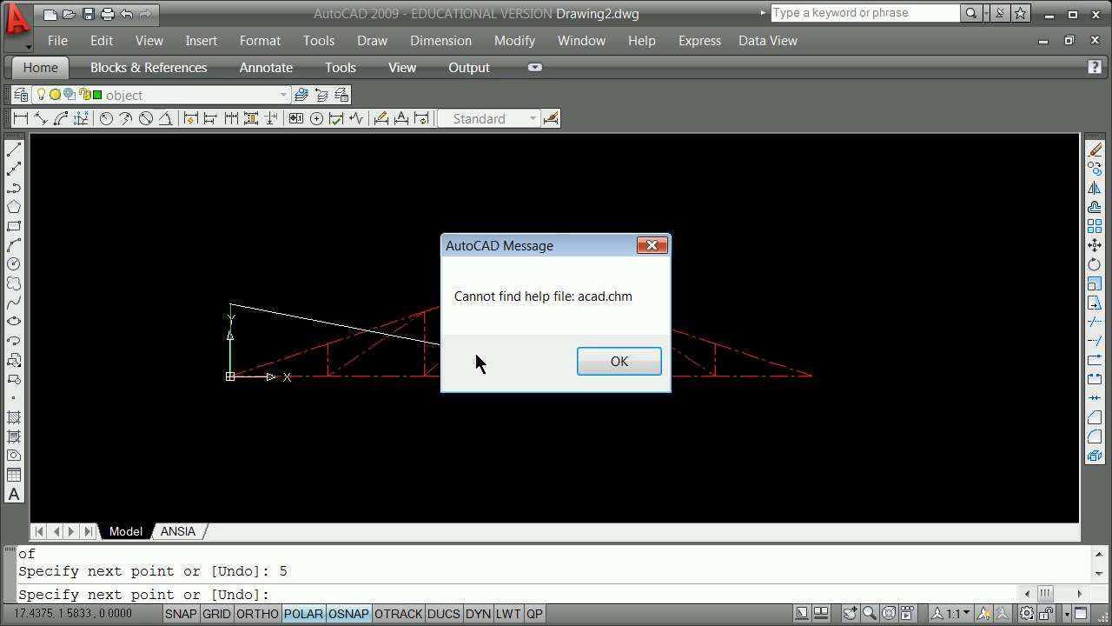
{"action": "left_click", "coordinate": [617, 365]}
{"action": "key", "text": "Escape"}
{"action": "key", "text": "Escape"}
{"action": "key", "text": "Escape"}
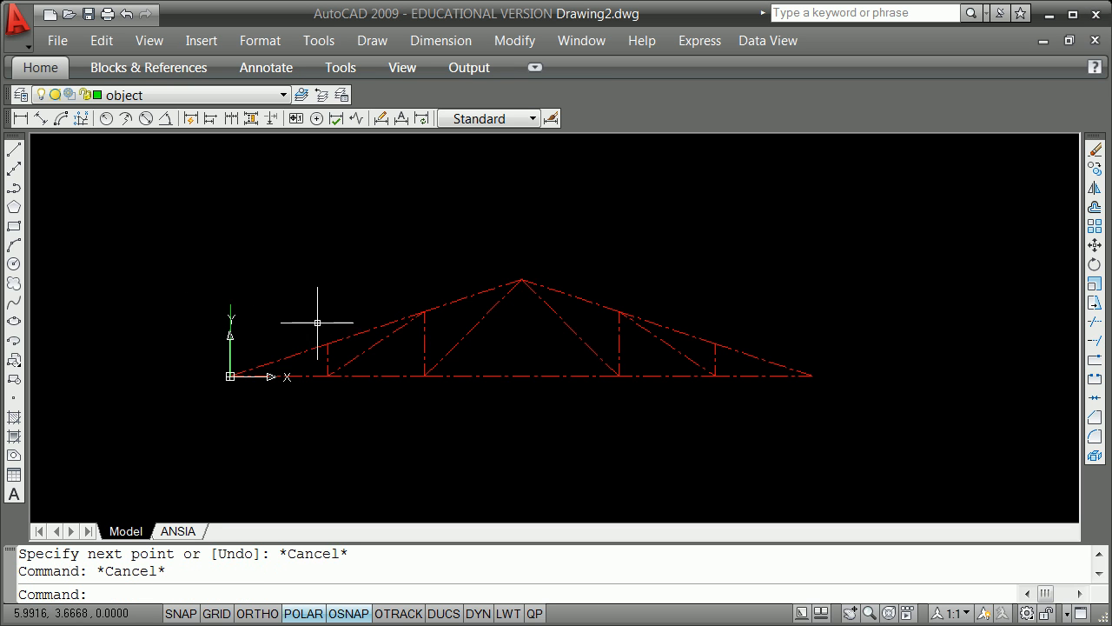
Switch off the UCS icon so it does not cover the truss's left corner.
{"action": "scroll", "coordinate": [261, 313], "scroll_direction": "up", "scroll_amount": 3}
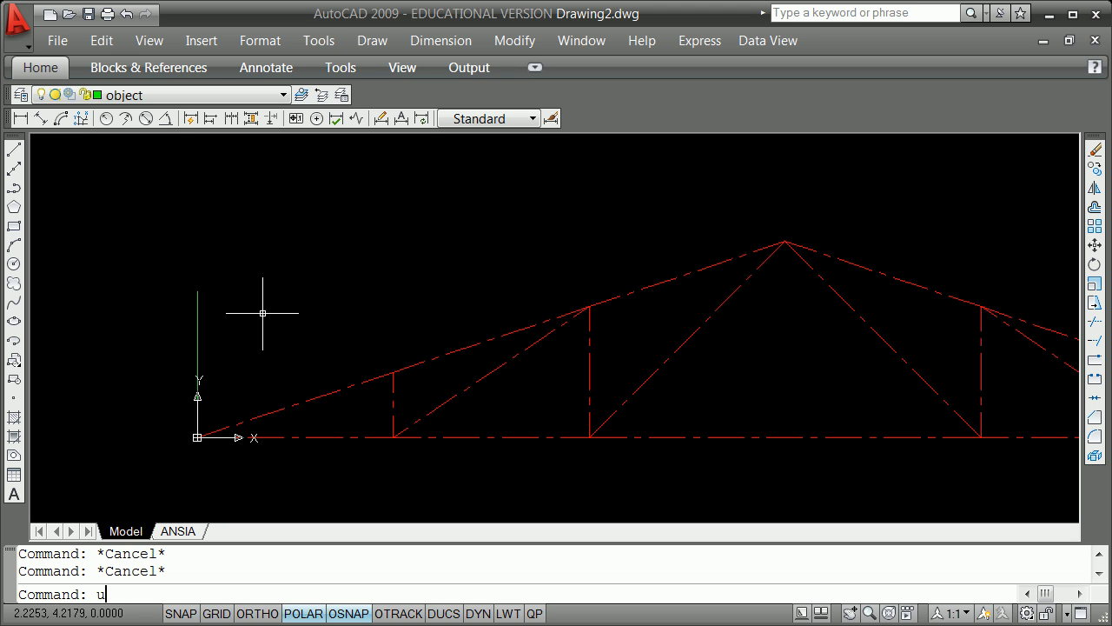
{"action": "type", "text": "ucsicon"}
{"action": "key", "text": "Return"}
{"action": "type", "text": "off"}
{"action": "key", "text": "Return"}
{"action": "scroll", "coordinate": [401, 466], "scroll_direction": "down", "scroll_amount": 4}
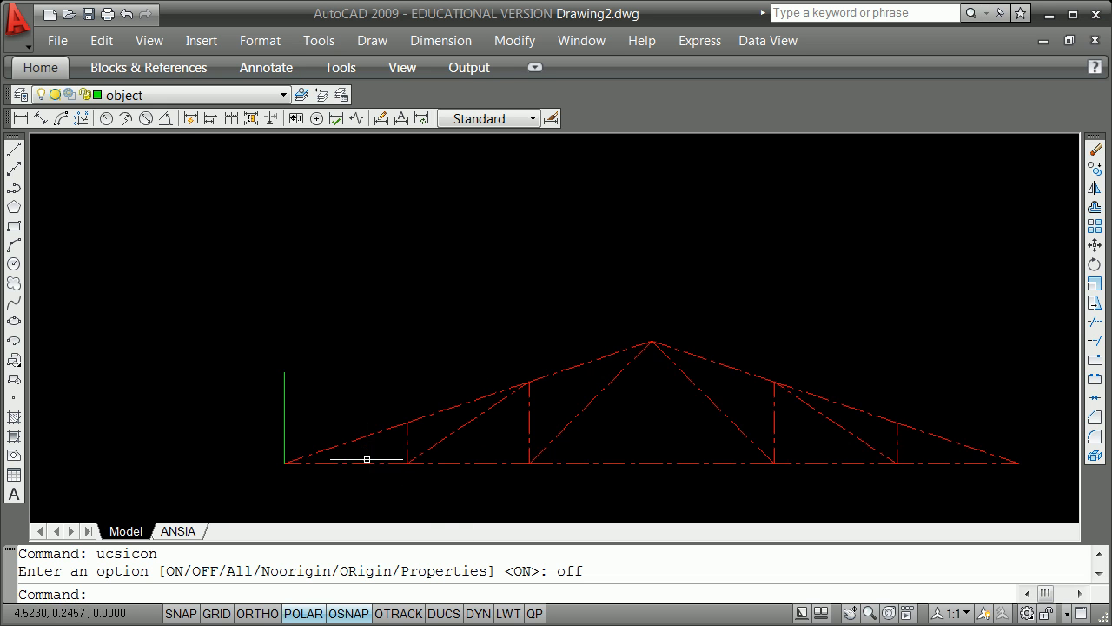
Draw a 10-unit vertical line straight down from the truss's apex endpoint.
{"action": "scroll", "coordinate": [782, 486], "scroll_direction": "up", "scroll_amount": 3}
{"action": "scroll", "coordinate": [661, 487], "scroll_direction": "down", "scroll_amount": 4}
{"action": "scroll", "coordinate": [391, 478], "scroll_direction": "up", "scroll_amount": 2}
{"action": "scroll", "coordinate": [388, 492], "scroll_direction": "up", "scroll_amount": 2}
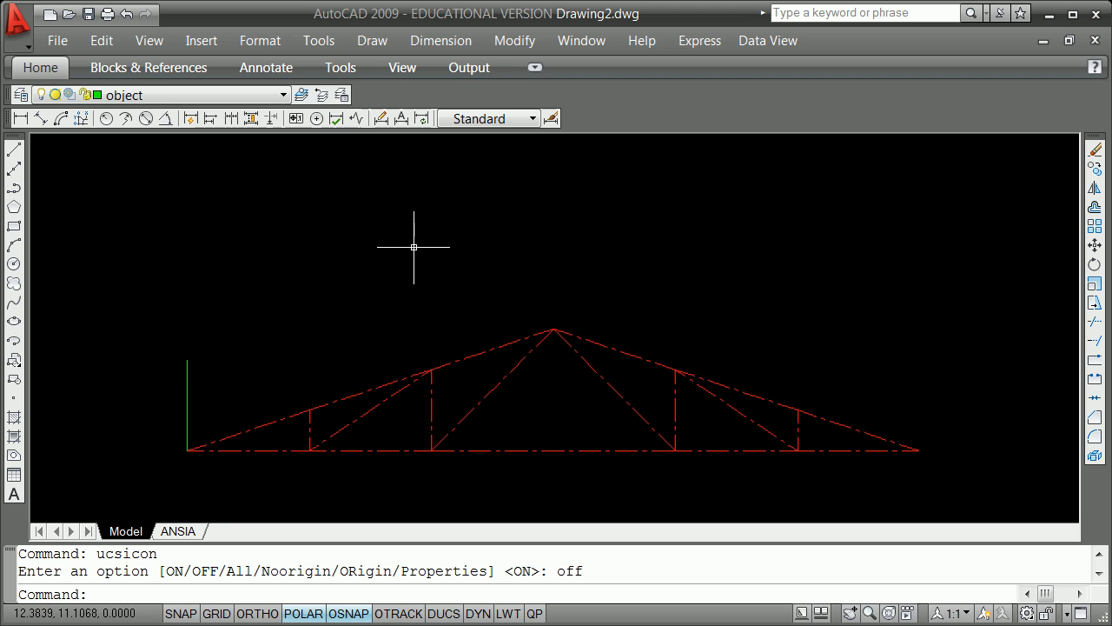
{"action": "key", "text": "Return"}
{"action": "type", "text": "end"}
{"action": "key", "text": "Return"}
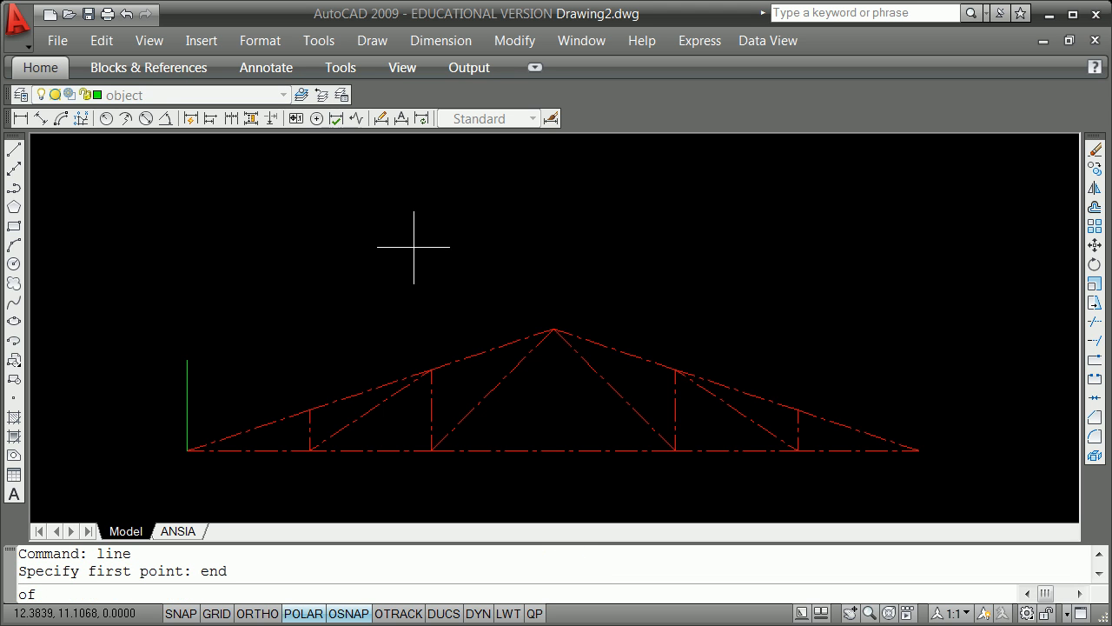
{"action": "left_click", "coordinate": [555, 328]}
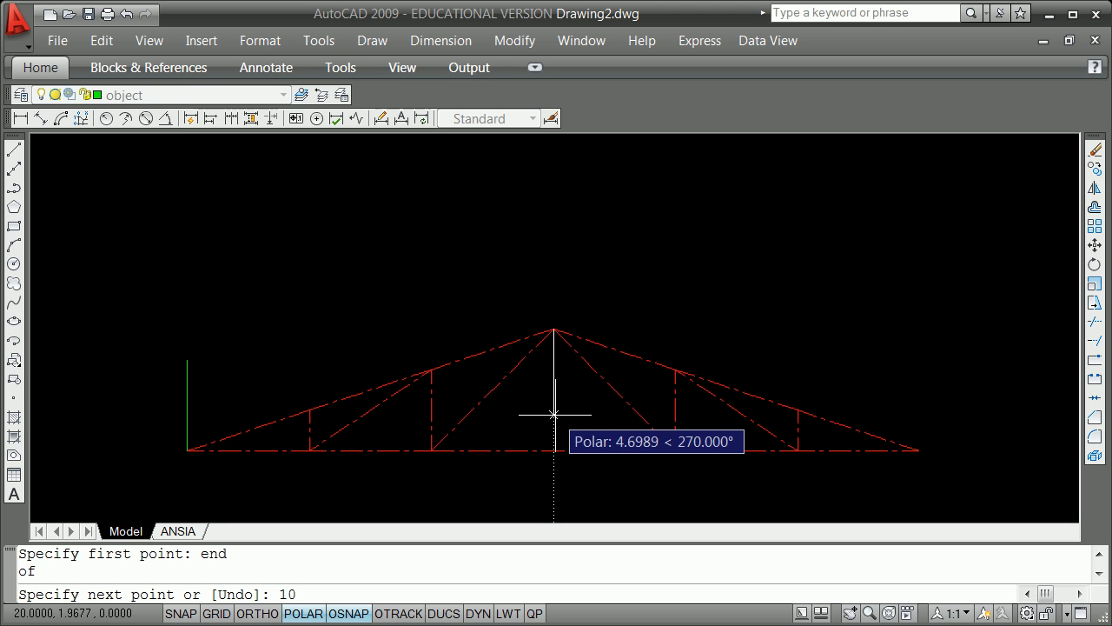
{"action": "type", "text": "10"}
{"action": "key", "text": "Return"}
{"action": "key", "text": "Return"}
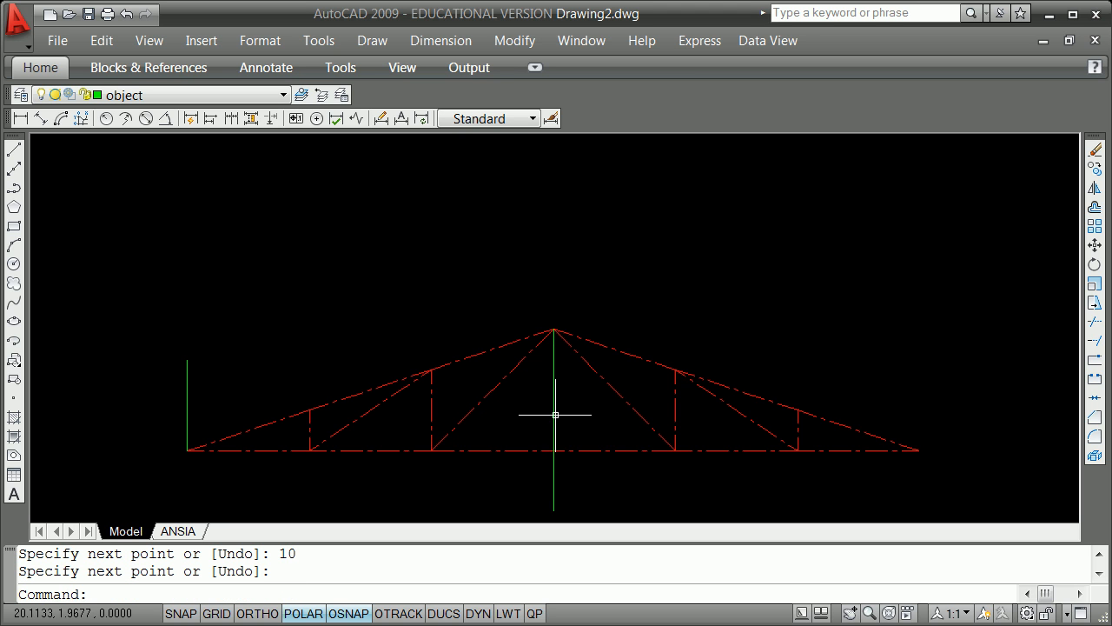
Copy the short vertical line at the truss's left corner to the right corner, using baseline endpoints as base and destination points.
{"action": "type", "text": "co"}
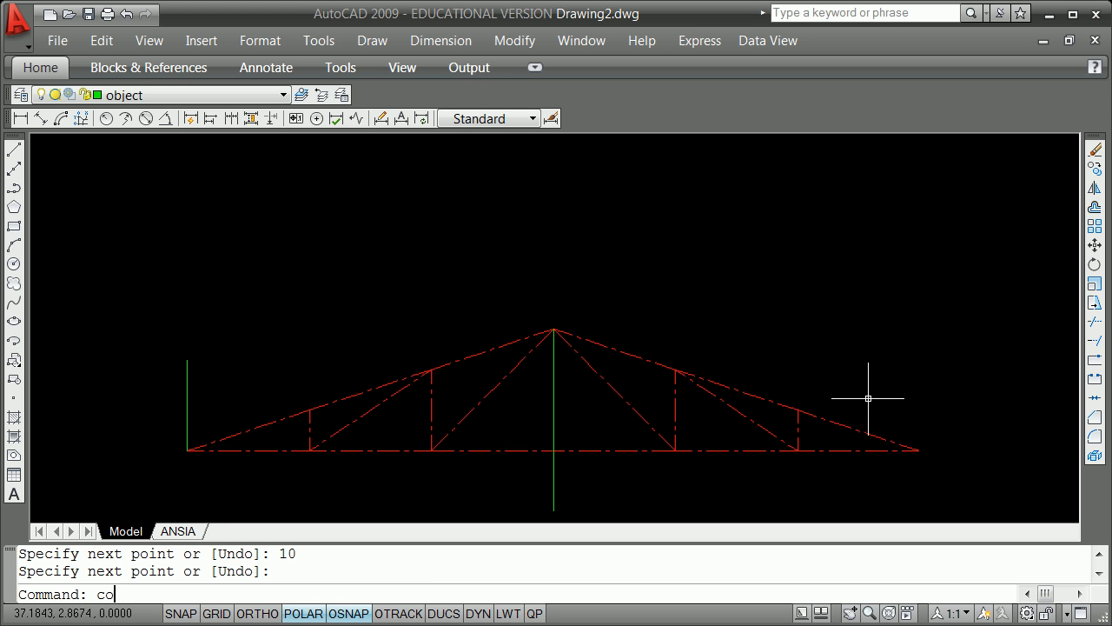
{"action": "type", "text": "py"}
{"action": "key", "text": "Return"}
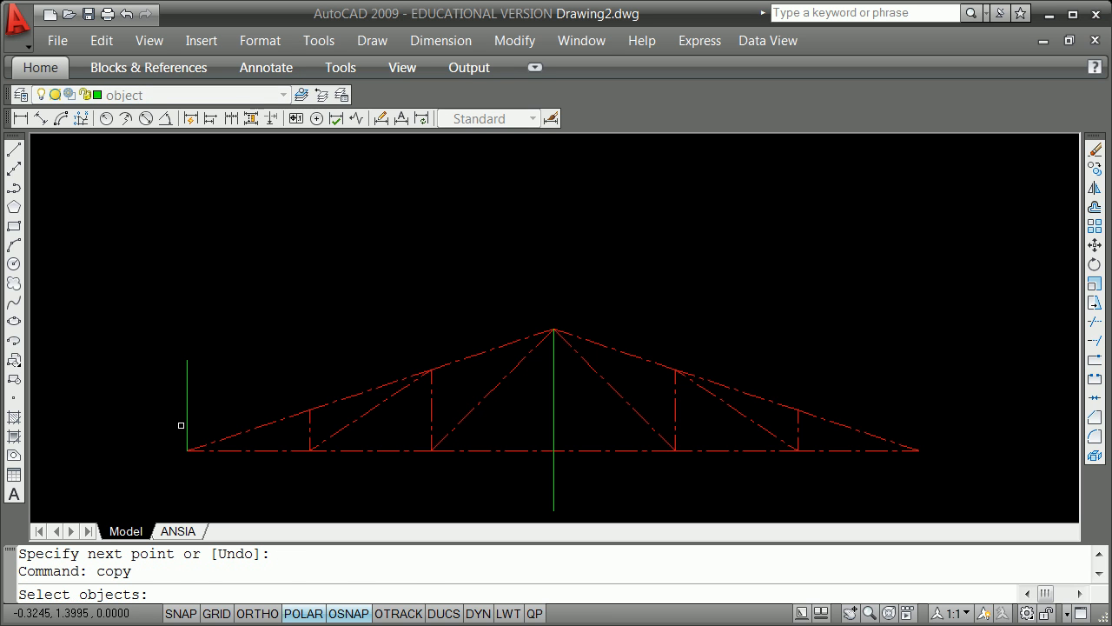
{"action": "left_click", "coordinate": [189, 415]}
{"action": "left_click", "coordinate": [179, 418]}
{"action": "key", "text": "Return"}
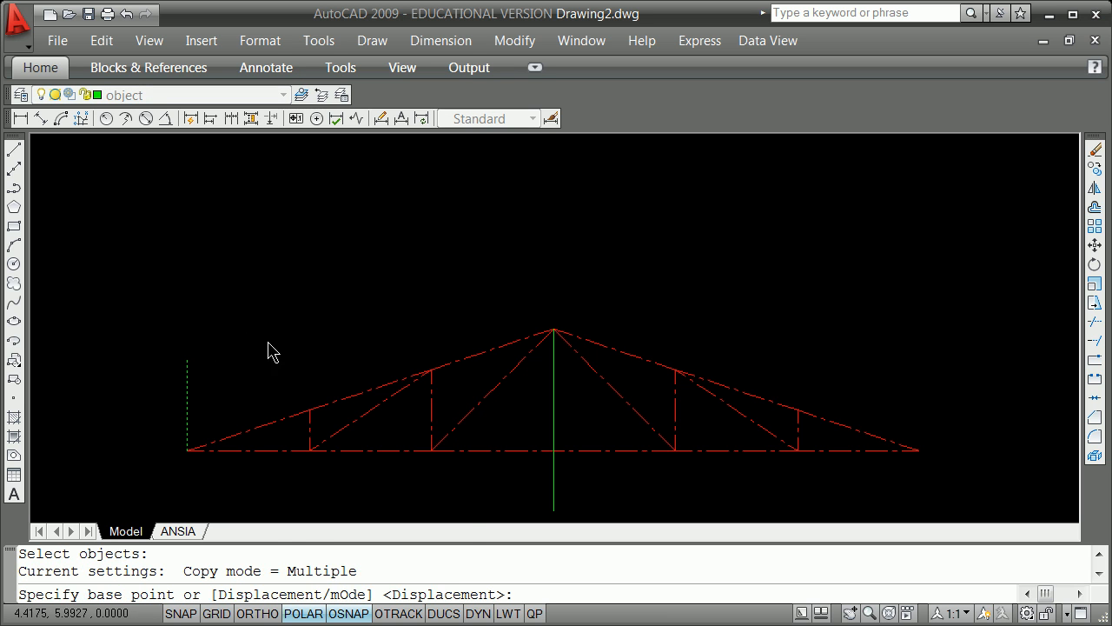
{"action": "right_click", "coordinate": [267, 340], "text": "shift"}
{"action": "left_click", "coordinate": [322, 440]}
{"action": "left_click", "coordinate": [187, 450]}
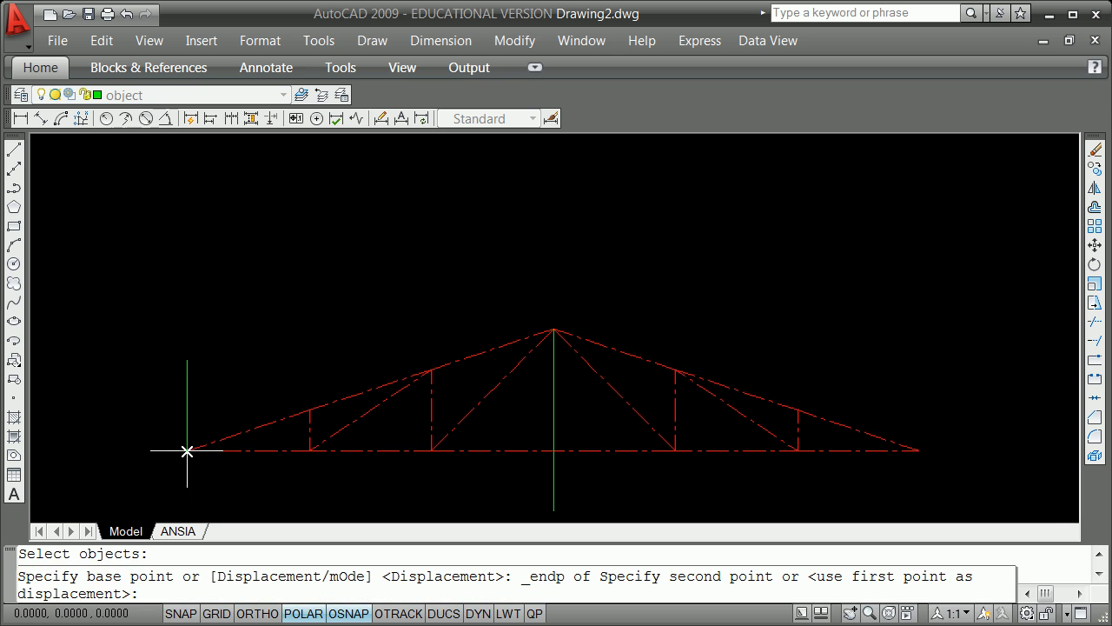
{"action": "right_click", "coordinate": [843, 416], "text": "shift"}
{"action": "left_click", "coordinate": [908, 514]}
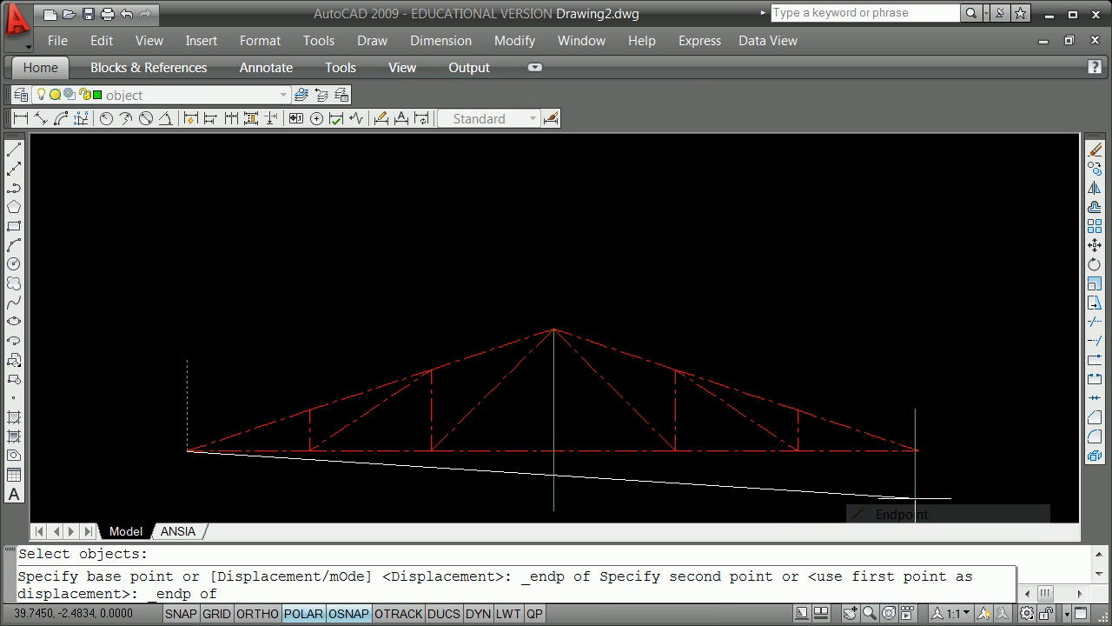
{"action": "left_click", "coordinate": [918, 451]}
{"action": "key", "text": "Return"}
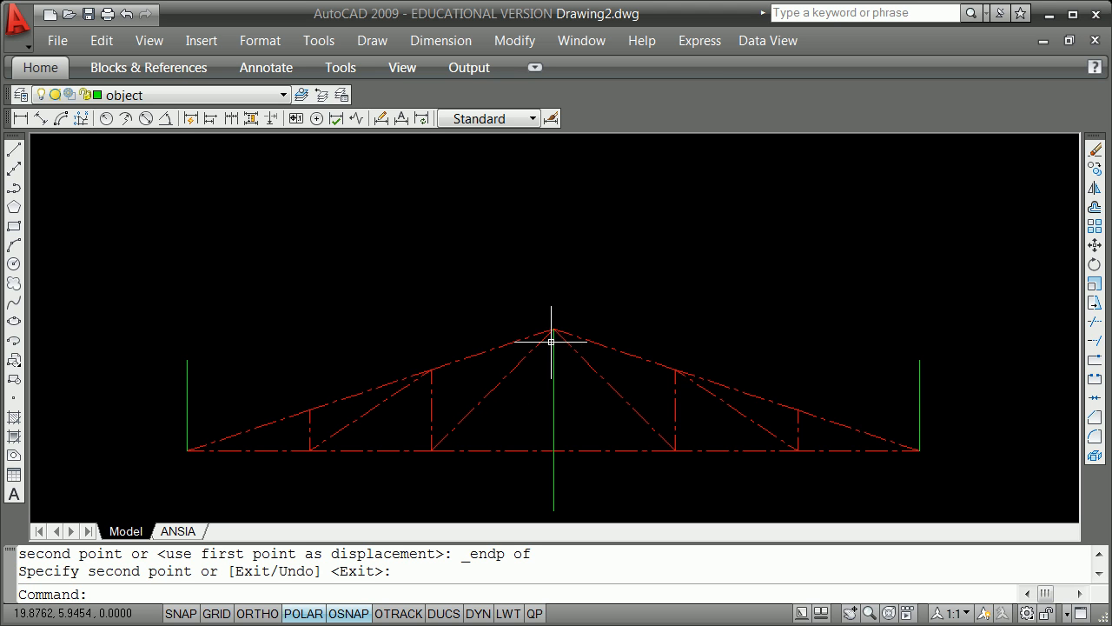
Create a four-sided wipeout covering the truss from between its two left verticals to beyond its right end.
{"action": "scroll", "coordinate": [455, 398], "scroll_direction": "down", "scroll_amount": 4}
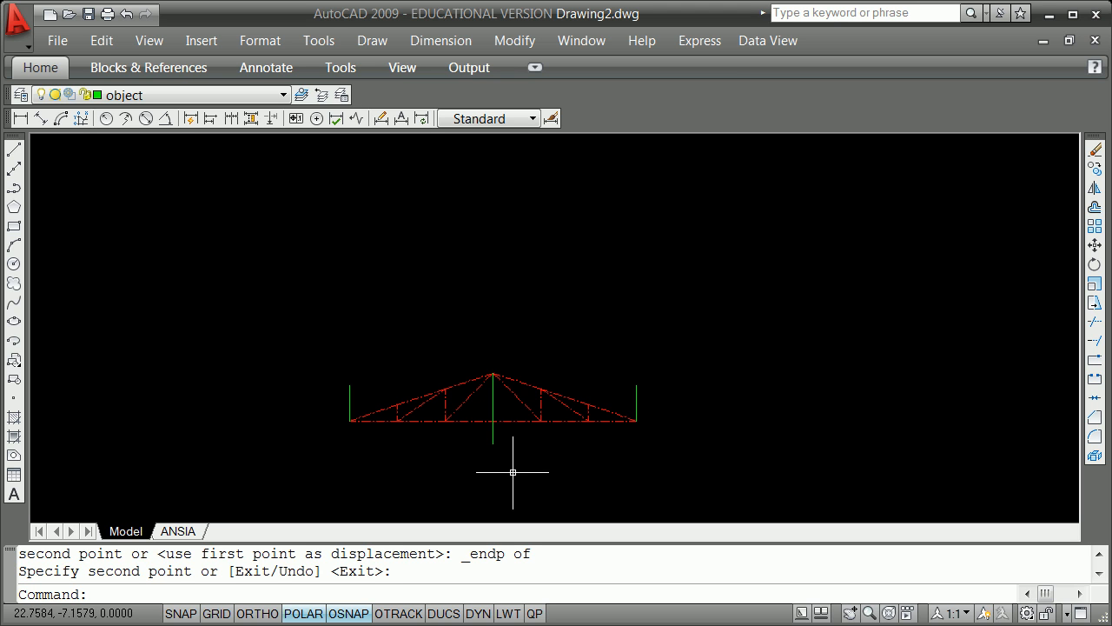
{"action": "scroll", "coordinate": [476, 465], "scroll_direction": "up", "scroll_amount": 2}
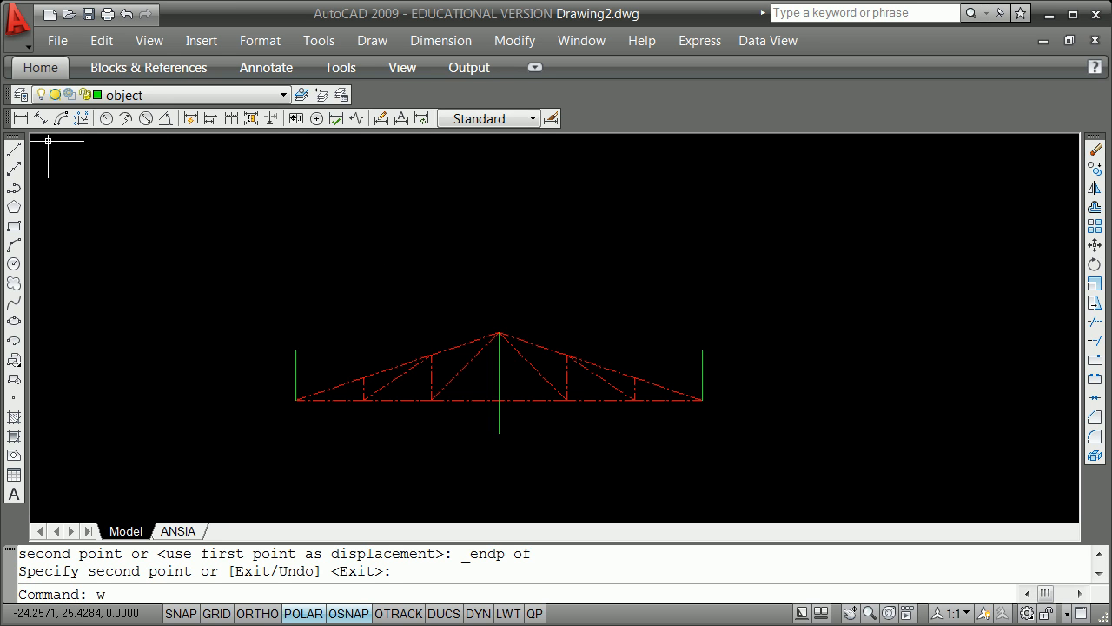
{"action": "key", "text": "Return"}
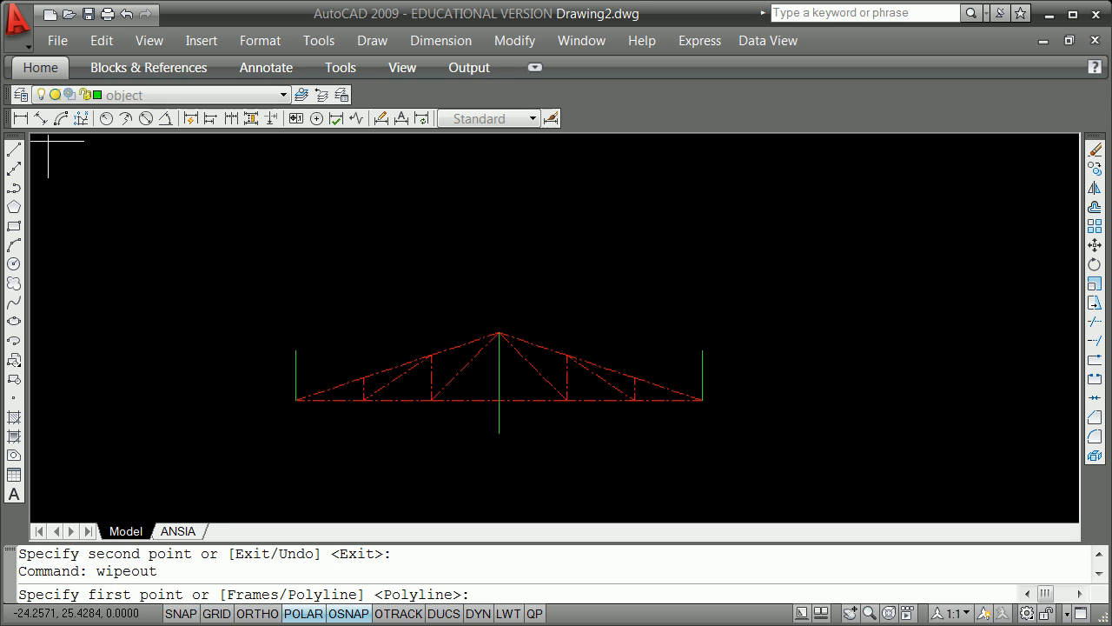
{"action": "left_click", "coordinate": [397, 453]}
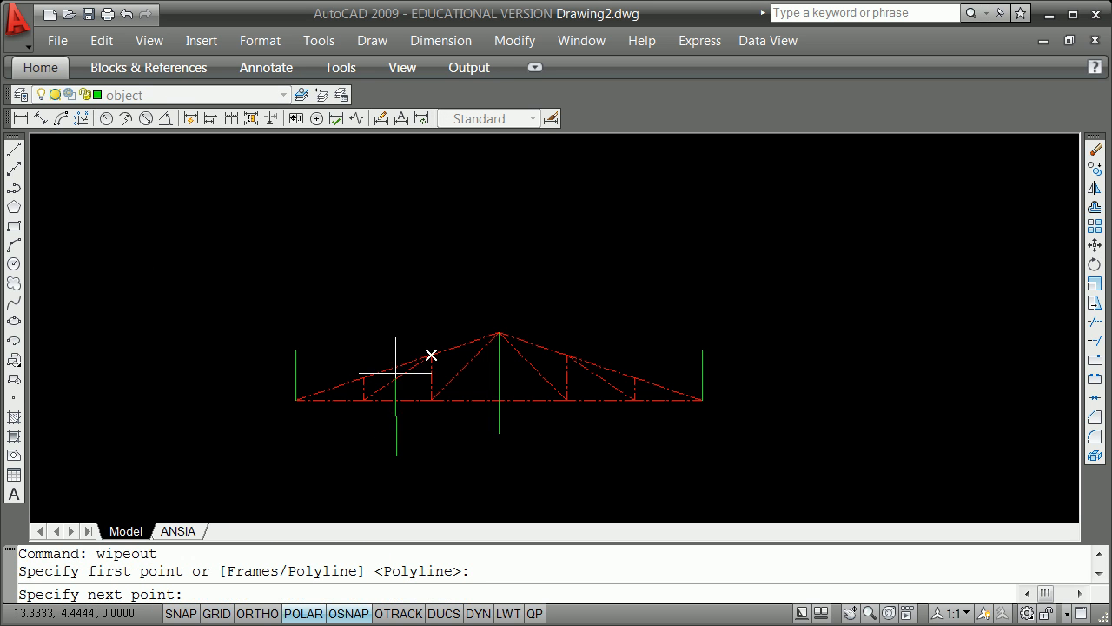
{"action": "left_click", "coordinate": [395, 314]}
{"action": "left_click", "coordinate": [833, 307]}
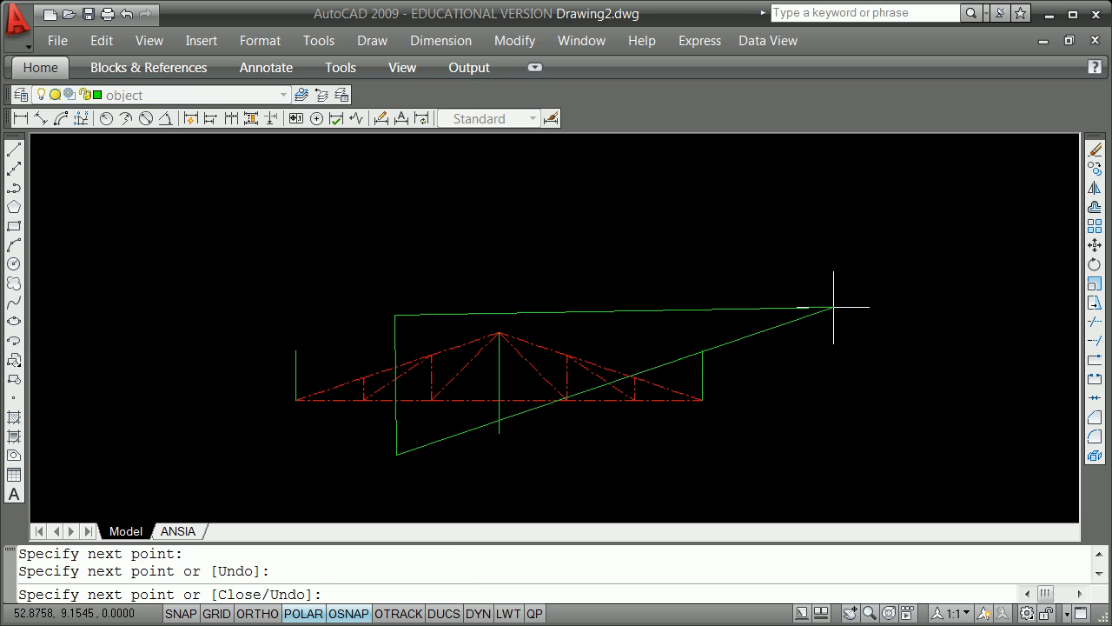
{"action": "left_click", "coordinate": [816, 461]}
{"action": "key", "text": "Return"}
{"action": "scroll", "coordinate": [411, 358], "scroll_direction": "up", "scroll_amount": 5}
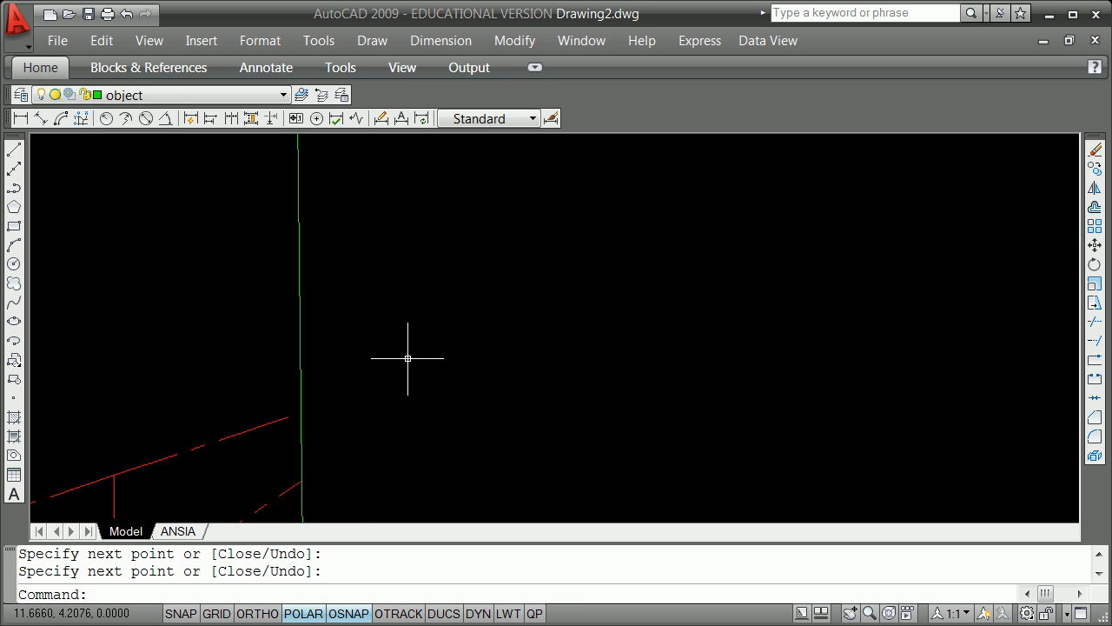
Draw a circle with a radius of about 0.98 inside the wipeout near its upper-left corner.
{"action": "scroll", "coordinate": [356, 386], "scroll_direction": "down", "scroll_amount": 5}
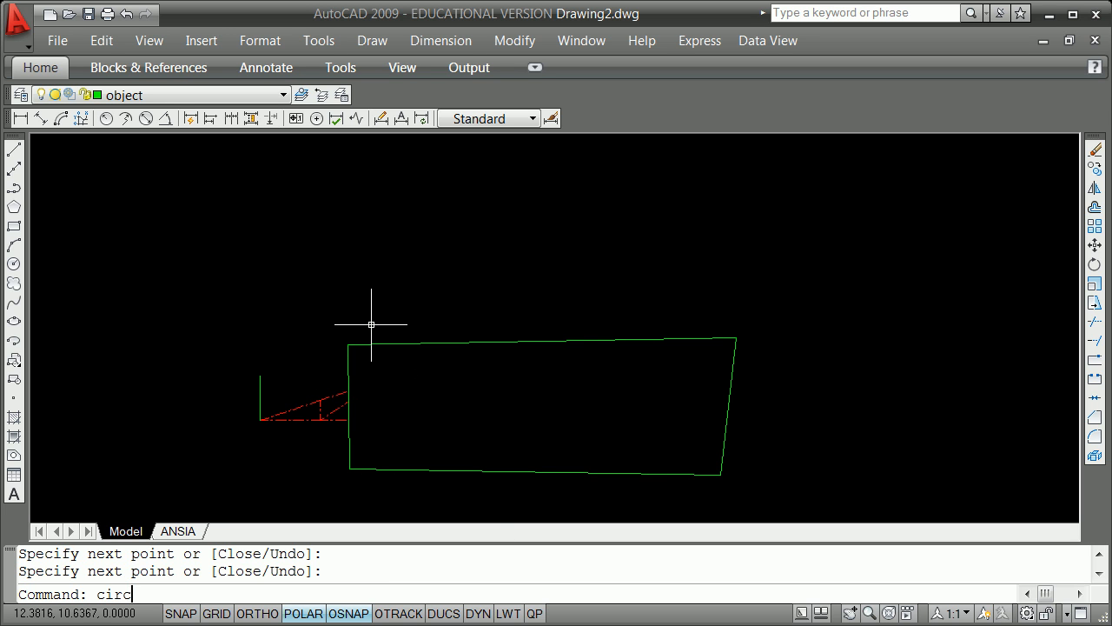
{"action": "key", "text": "Return"}
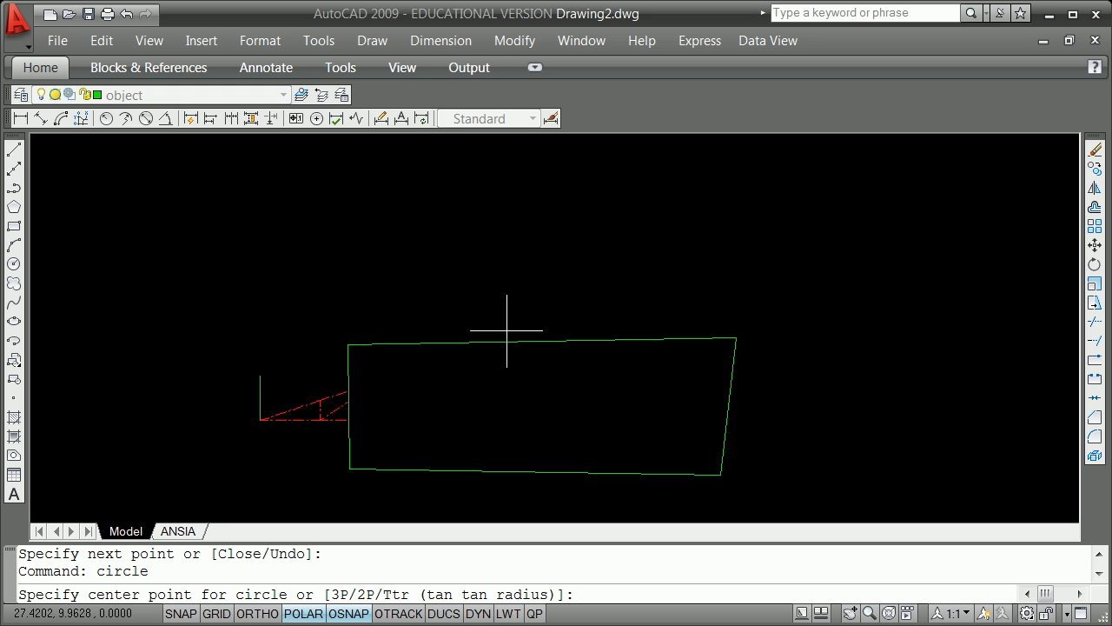
{"action": "left_click", "coordinate": [380, 379]}
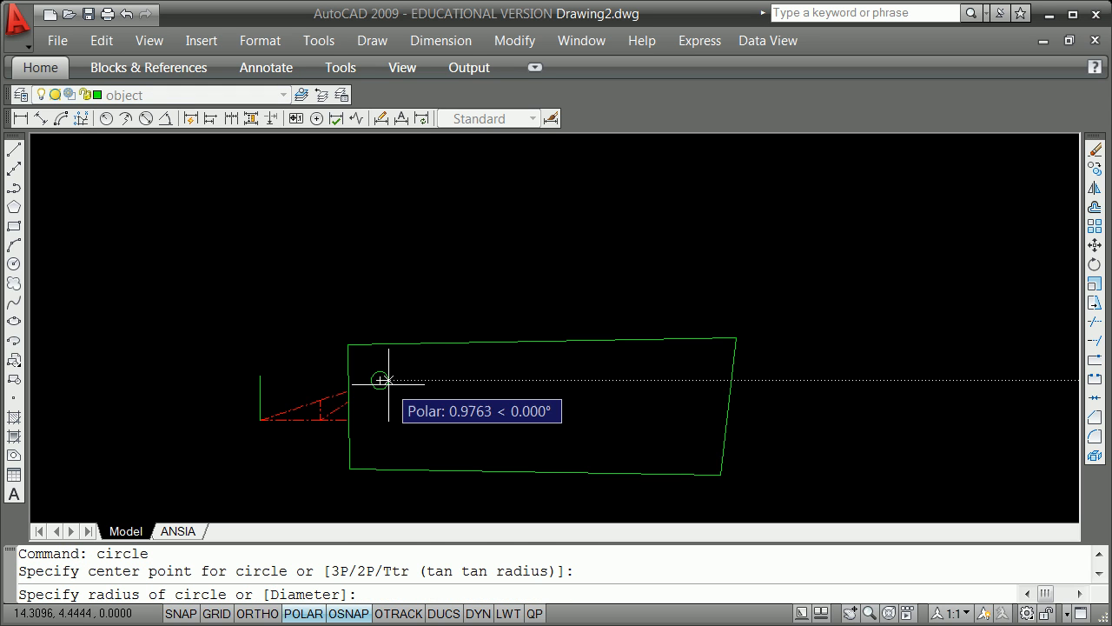
{"action": "left_click", "coordinate": [389, 379]}
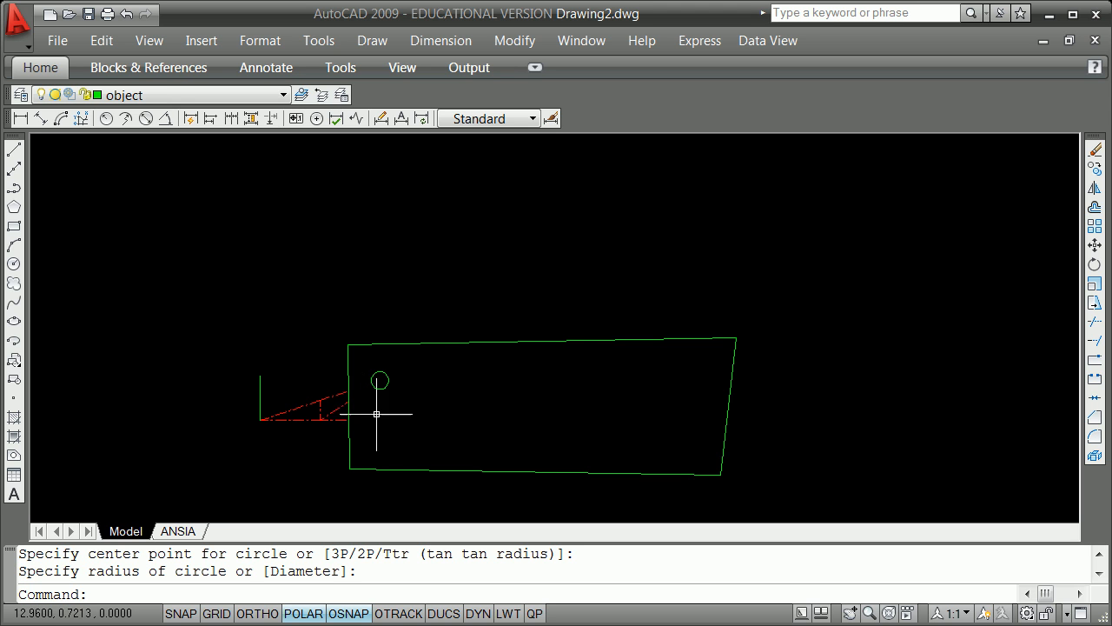
Draw a short horizontal line inside the wipeout below the circle, starting at a nearest snap on the hidden baseline.
{"action": "type", "text": "line"}
{"action": "key", "text": "Return"}
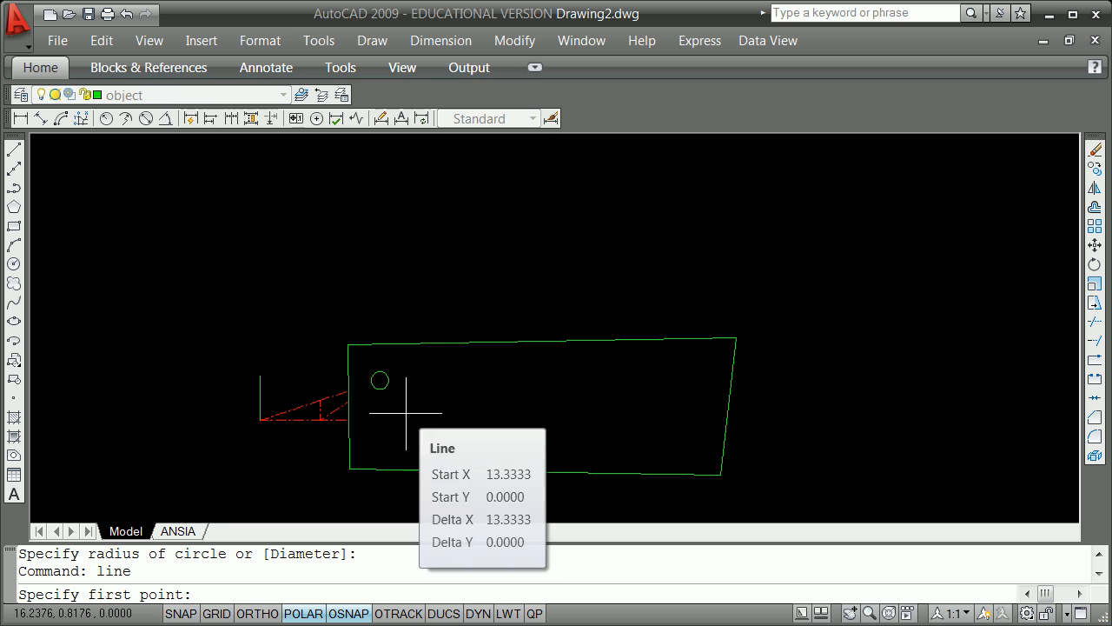
{"action": "key", "text": "Return"}
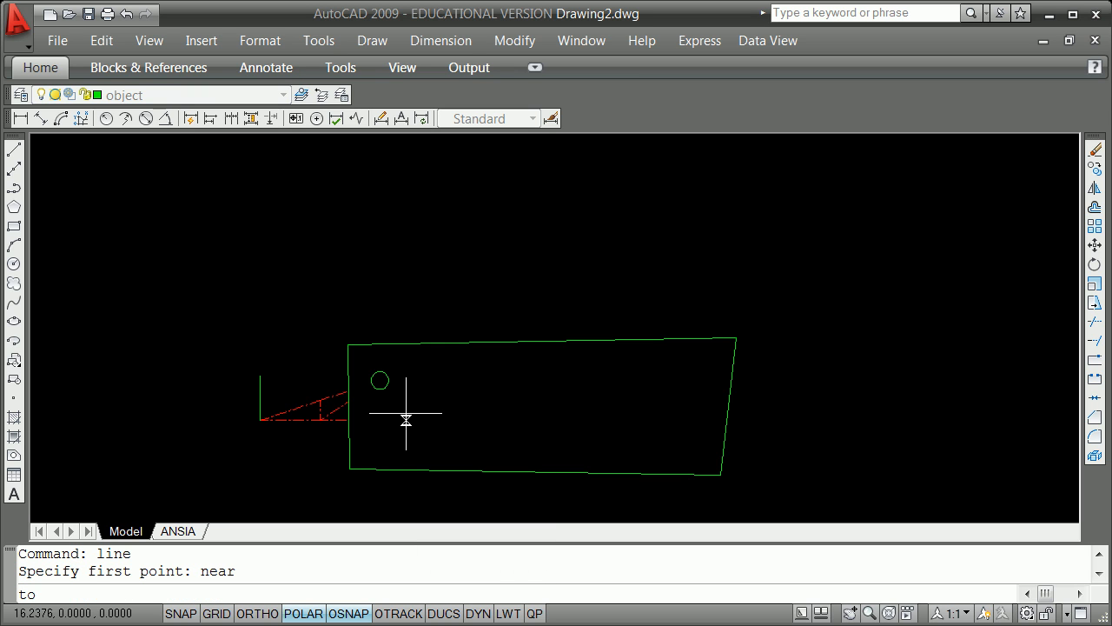
{"action": "left_click", "coordinate": [358, 420]}
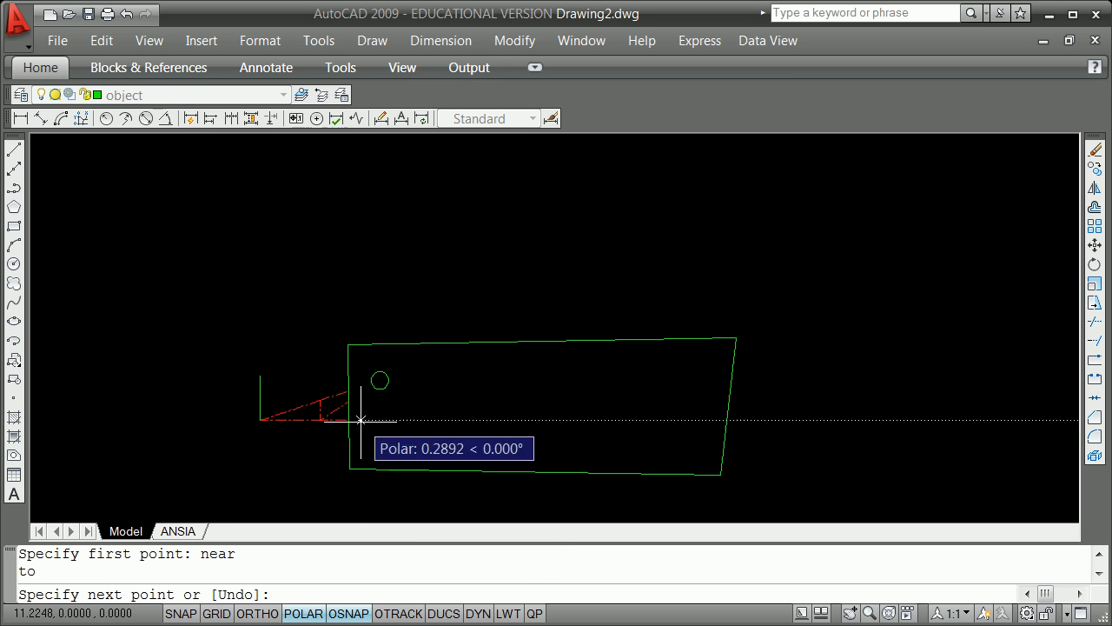
{"action": "left_click", "coordinate": [393, 421]}
{"action": "key", "text": "Return"}
{"action": "scroll", "coordinate": [385, 405], "scroll_direction": "up", "scroll_amount": 3}
{"action": "scroll", "coordinate": [384, 423], "scroll_direction": "down", "scroll_amount": 2}
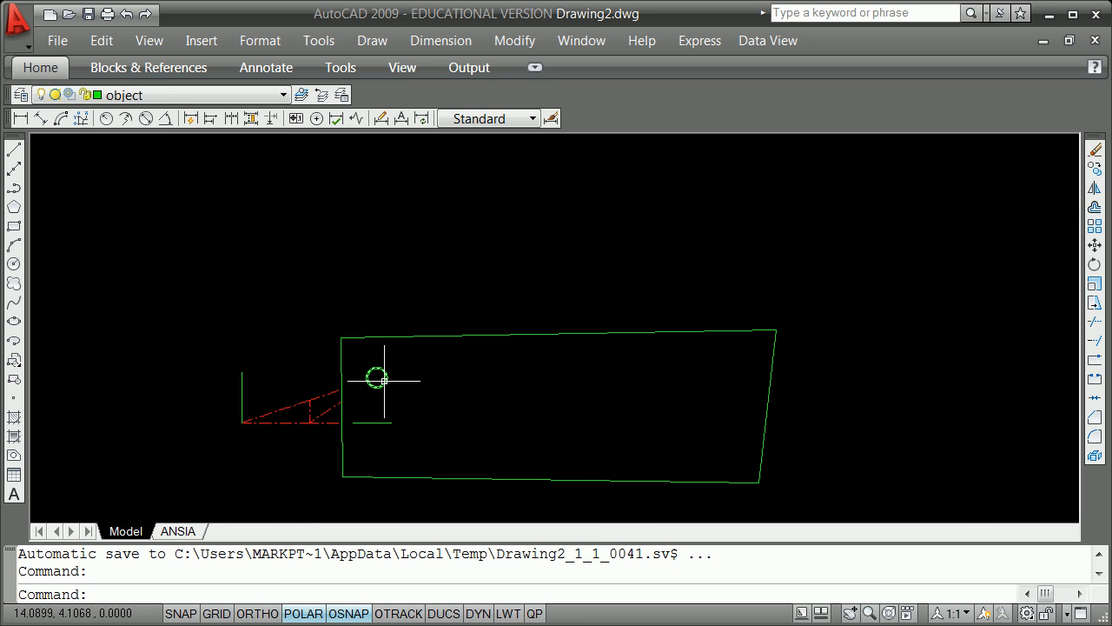
Make the hidden layer current.
{"action": "left_click", "coordinate": [282, 97]}
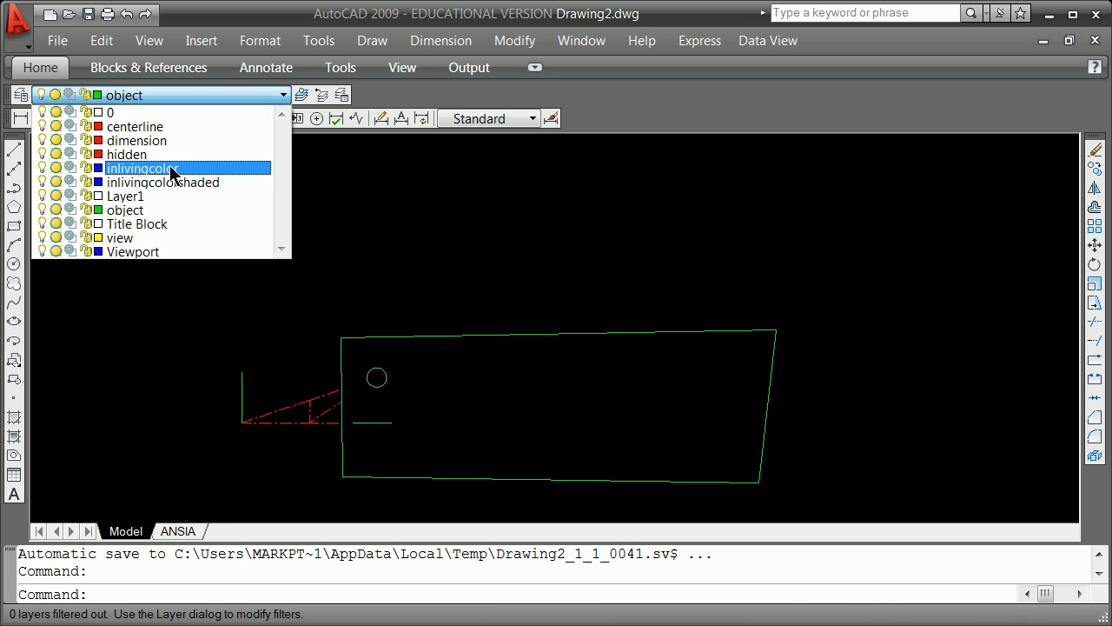
{"action": "left_click", "coordinate": [169, 156]}
{"action": "key", "text": "Escape"}
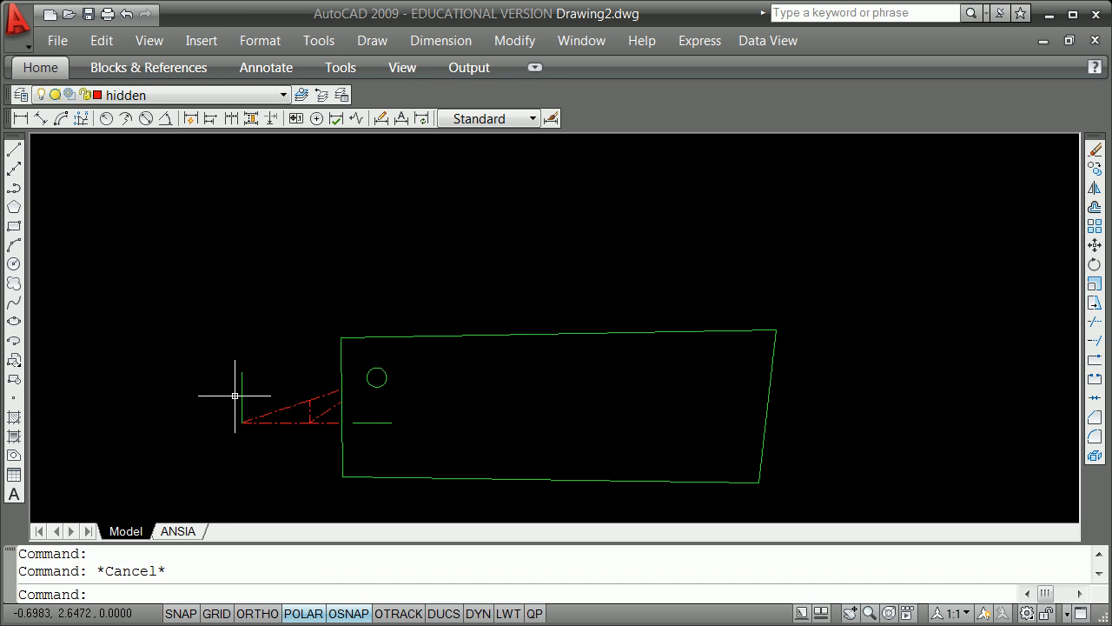
Draw a line from the circle's center perpendicular to the green vertical line at the truss's left corner.
{"action": "mouse_move", "coordinate": [240, 390]}
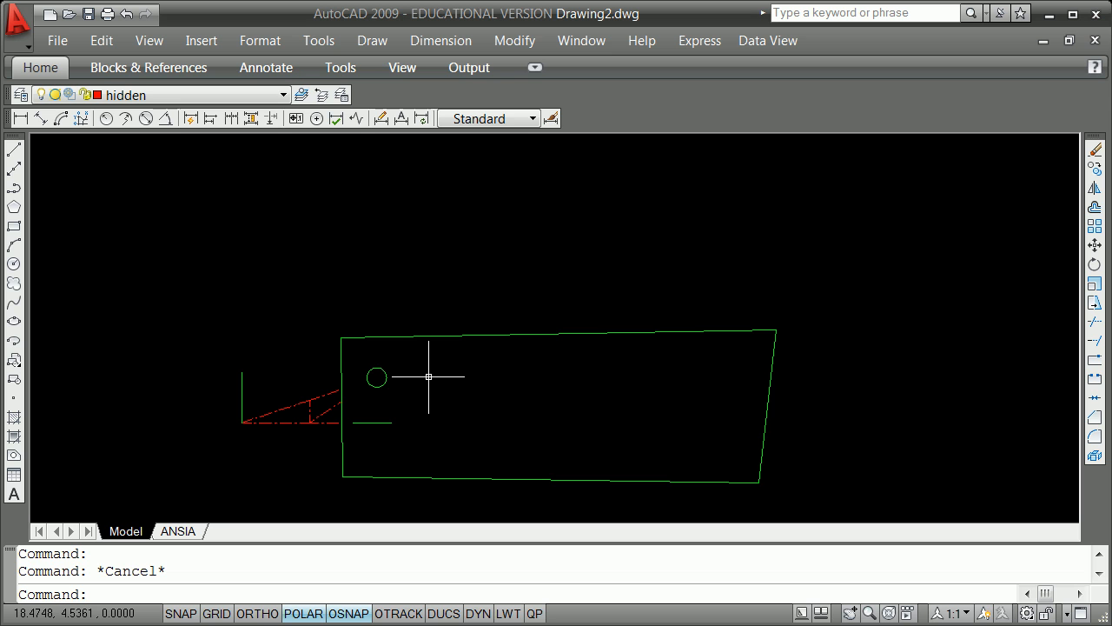
{"action": "type", "text": "e"}
{"action": "key", "text": "Return"}
{"action": "type", "text": "cen"}
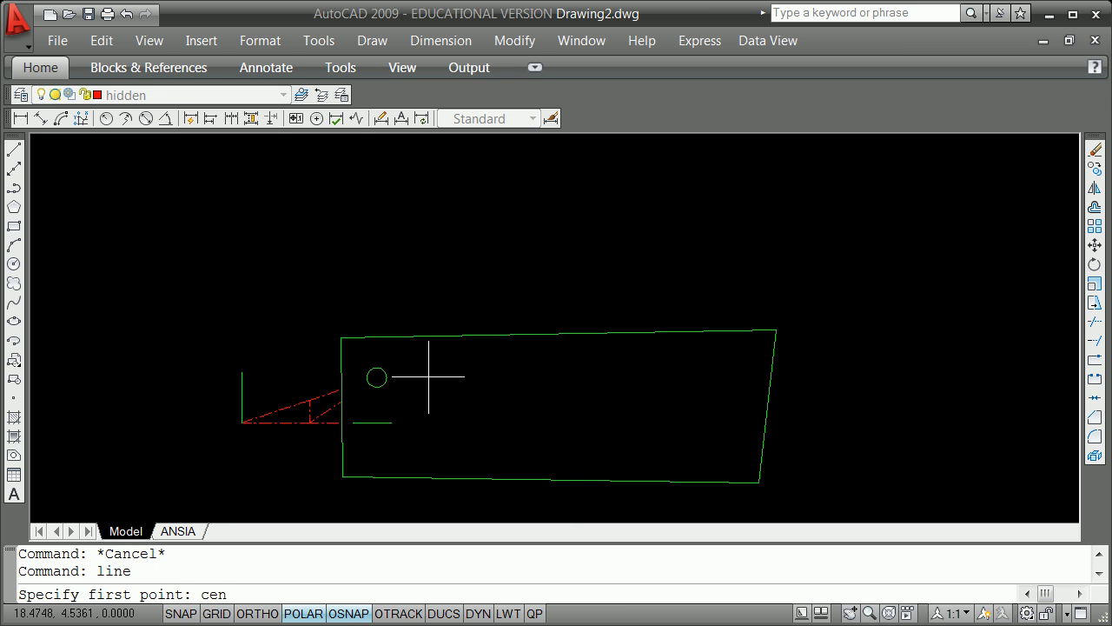
{"action": "key", "text": "Return"}
{"action": "left_click", "coordinate": [377, 377]}
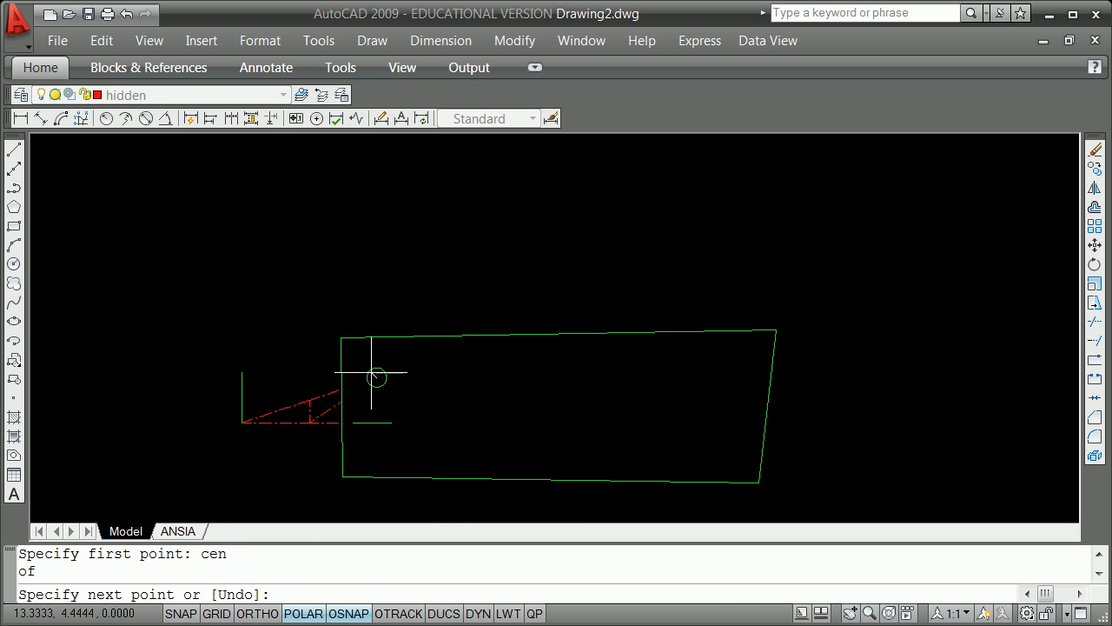
{"action": "right_click", "coordinate": [269, 343], "text": "shift"}
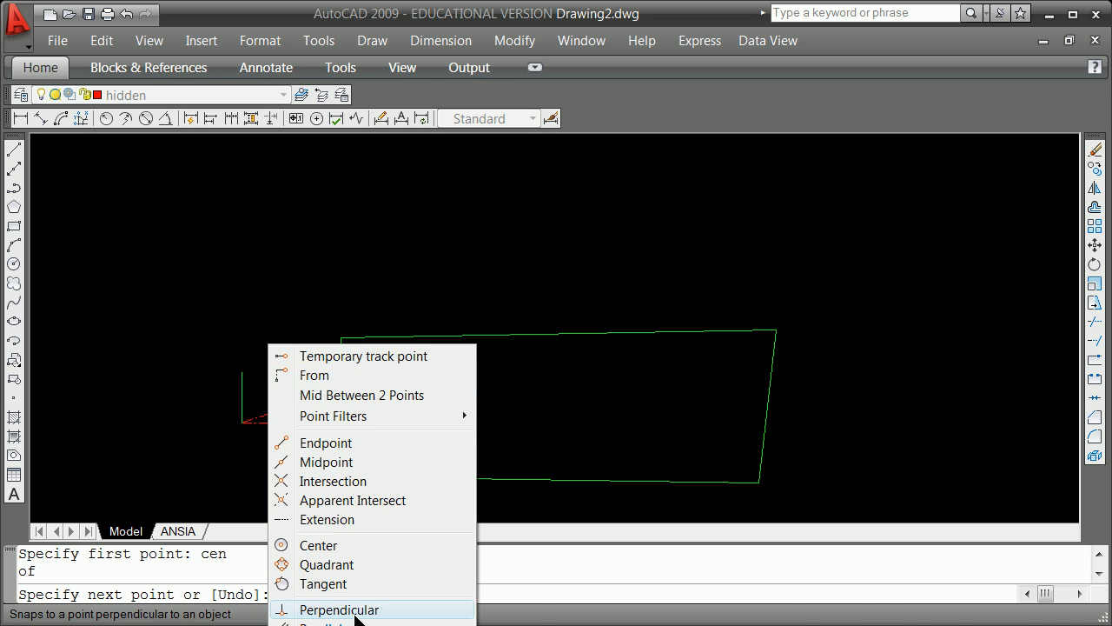
{"action": "left_click", "coordinate": [348, 610]}
{"action": "left_click", "coordinate": [240, 377]}
{"action": "key", "text": "Return"}
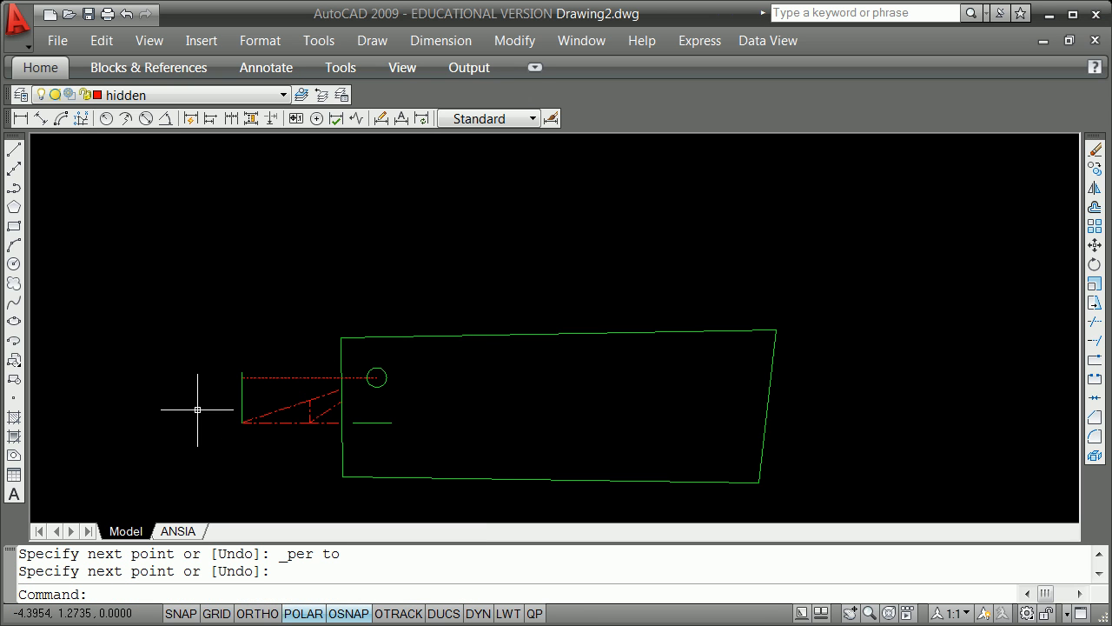
Draw a line from the circle's center perpendicular to the short horizontal line below it.
{"action": "type", "text": "line"}
{"action": "key", "text": "Return"}
{"action": "type", "text": "enen"}
{"action": "key", "text": "Return"}
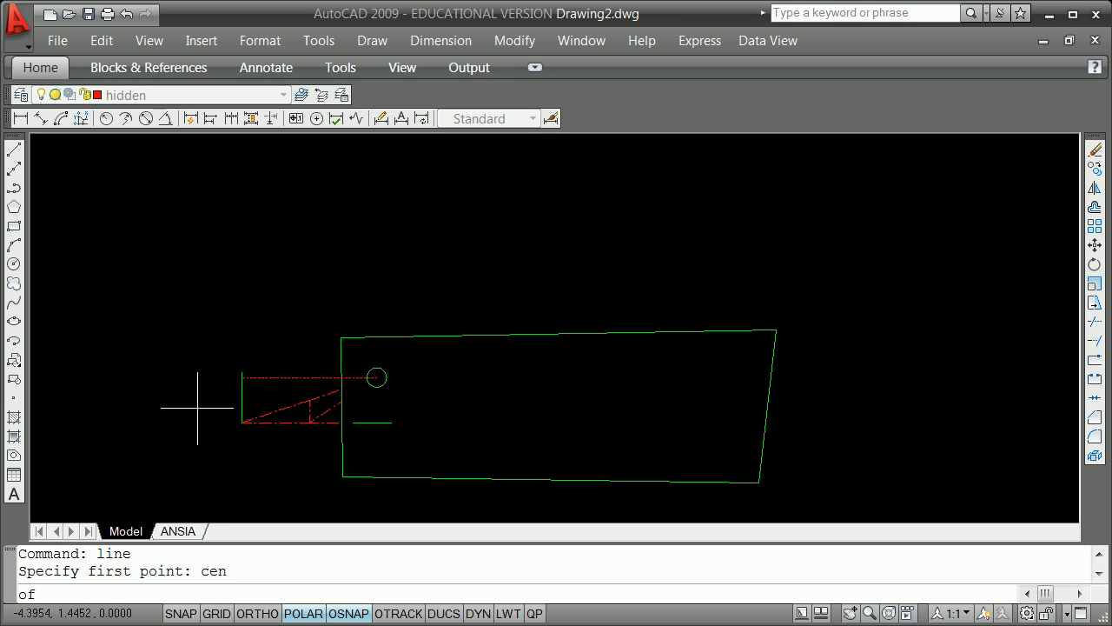
{"action": "left_click", "coordinate": [375, 377]}
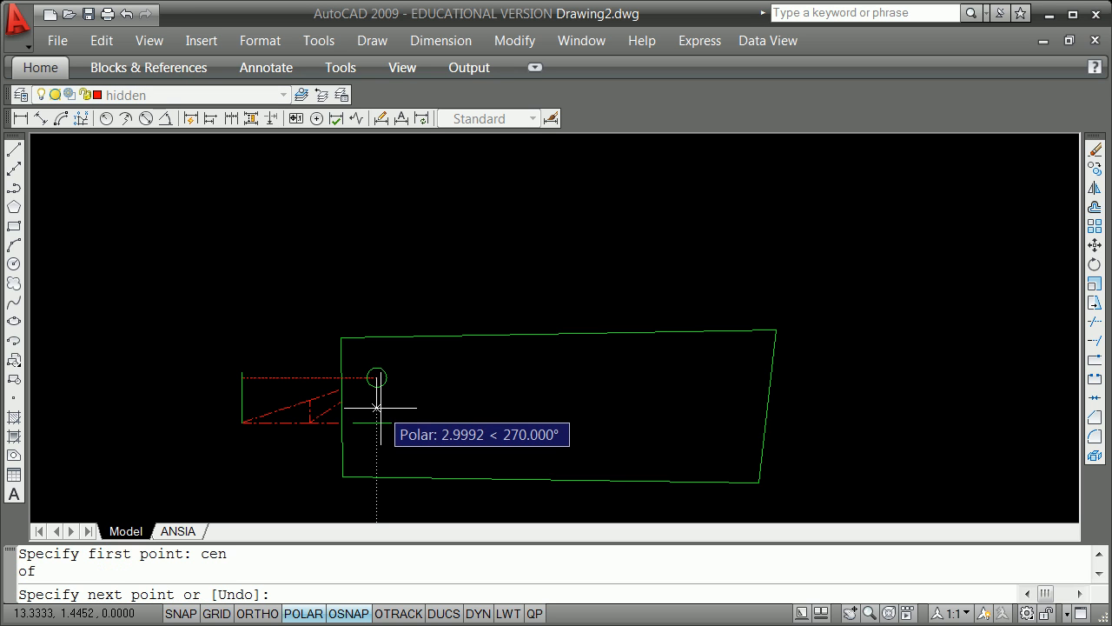
{"action": "type", "text": "perp"}
{"action": "key", "text": "Return"}
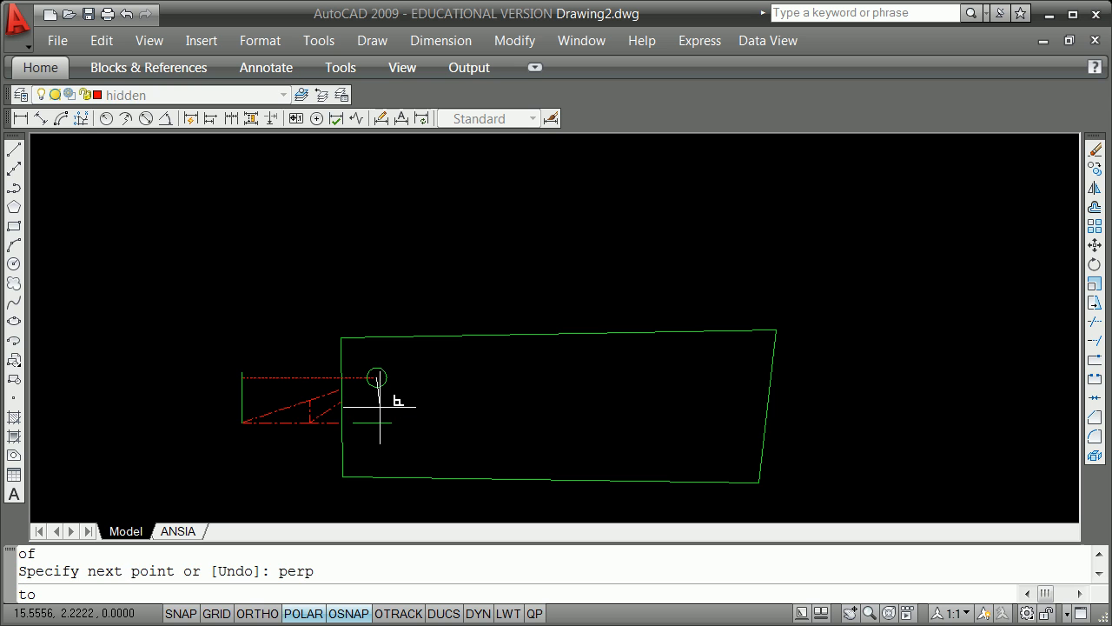
{"action": "left_click", "coordinate": [374, 424]}
{"action": "key", "text": "Return"}
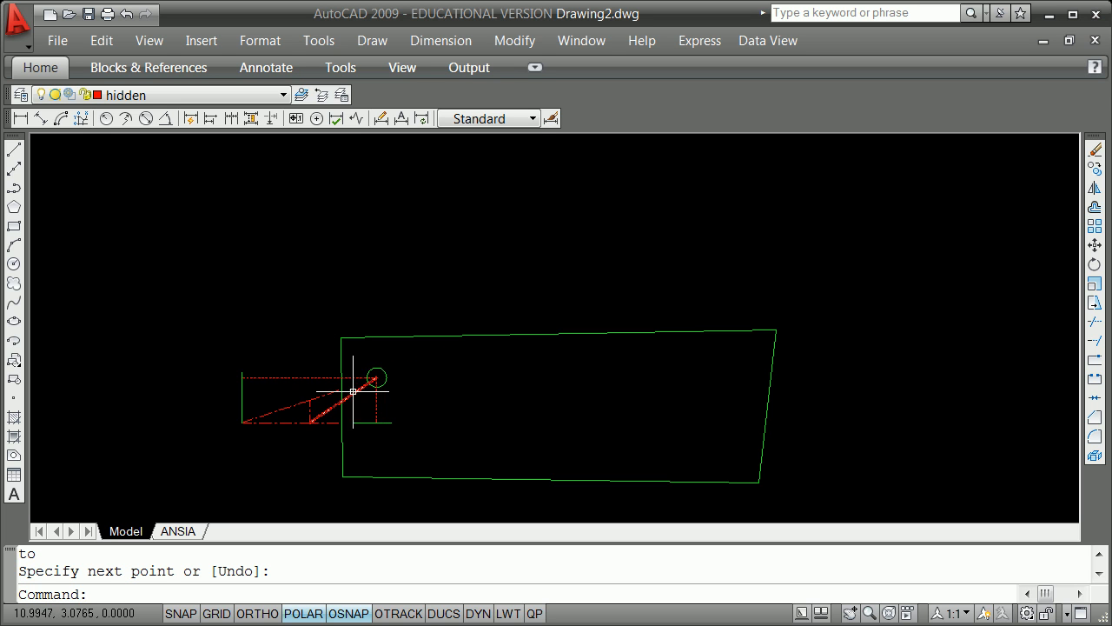
Move the short horizontal line by its left endpoint to the lower endpoint of the hidden-layer vertical line.
{"action": "scroll", "coordinate": [377, 393], "scroll_direction": "up", "scroll_amount": 4}
{"action": "scroll", "coordinate": [374, 390], "scroll_direction": "down", "scroll_amount": 2}
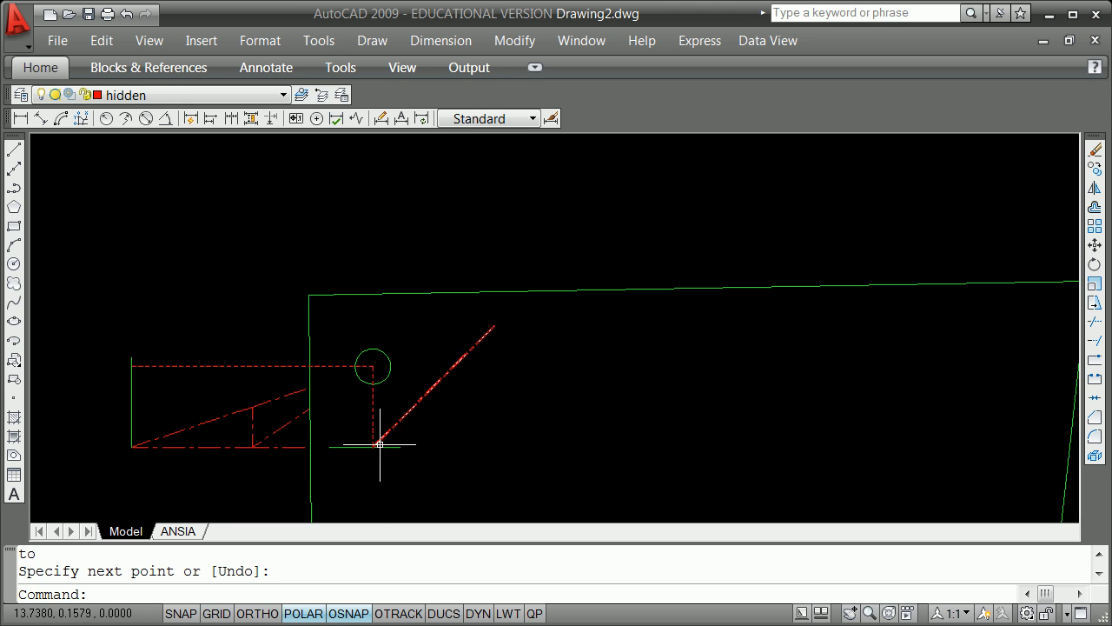
{"action": "left_click", "coordinate": [336, 447]}
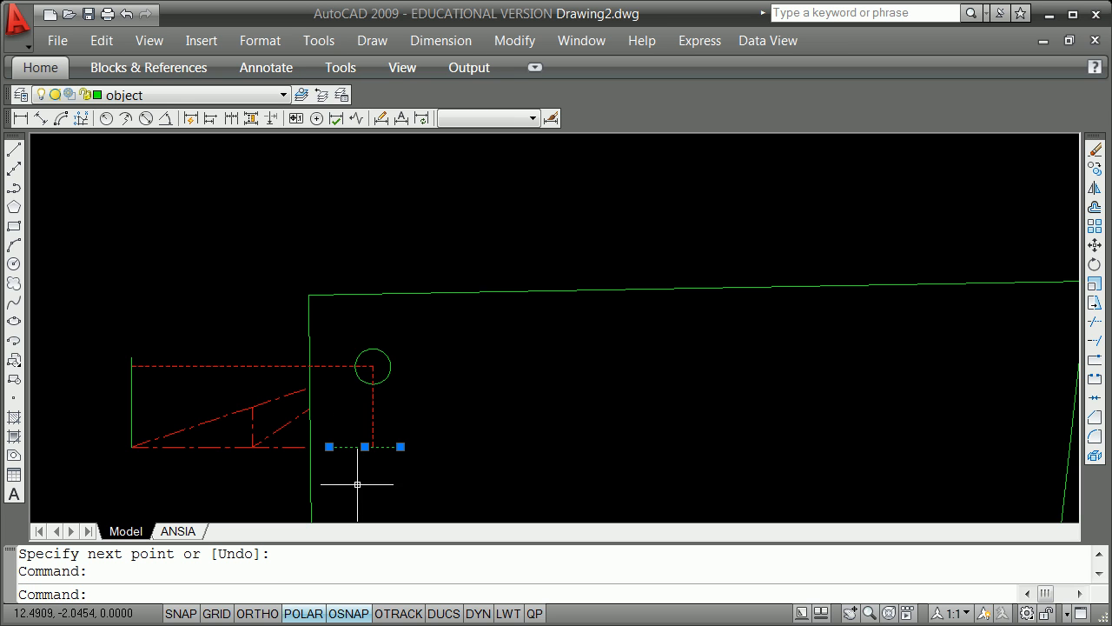
{"action": "left_click", "coordinate": [329, 447]}
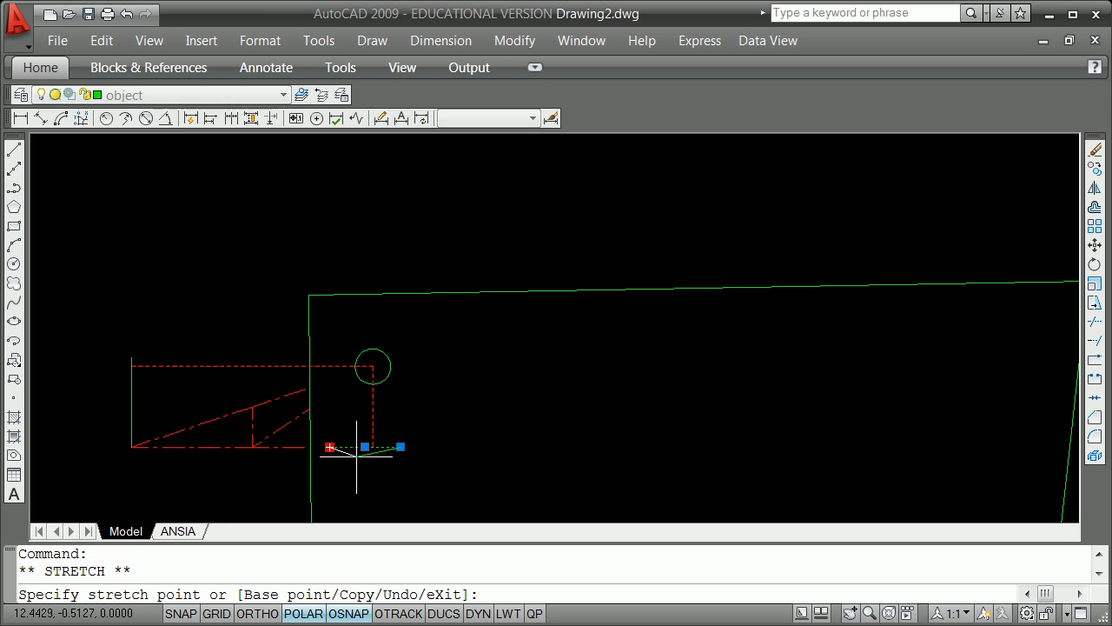
{"action": "key", "text": "space"}
{"action": "right_click", "coordinate": [403, 447], "text": "shift"}
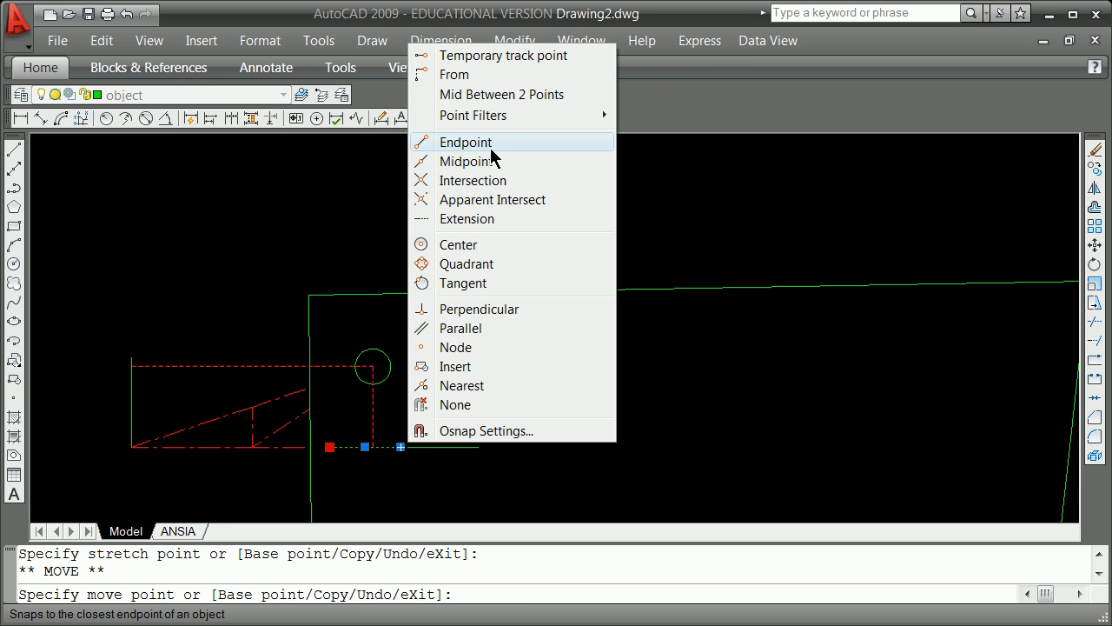
{"action": "left_click", "coordinate": [492, 143]}
{"action": "left_click", "coordinate": [373, 447]}
{"action": "key", "text": "Escape"}
{"action": "key", "text": "Escape"}
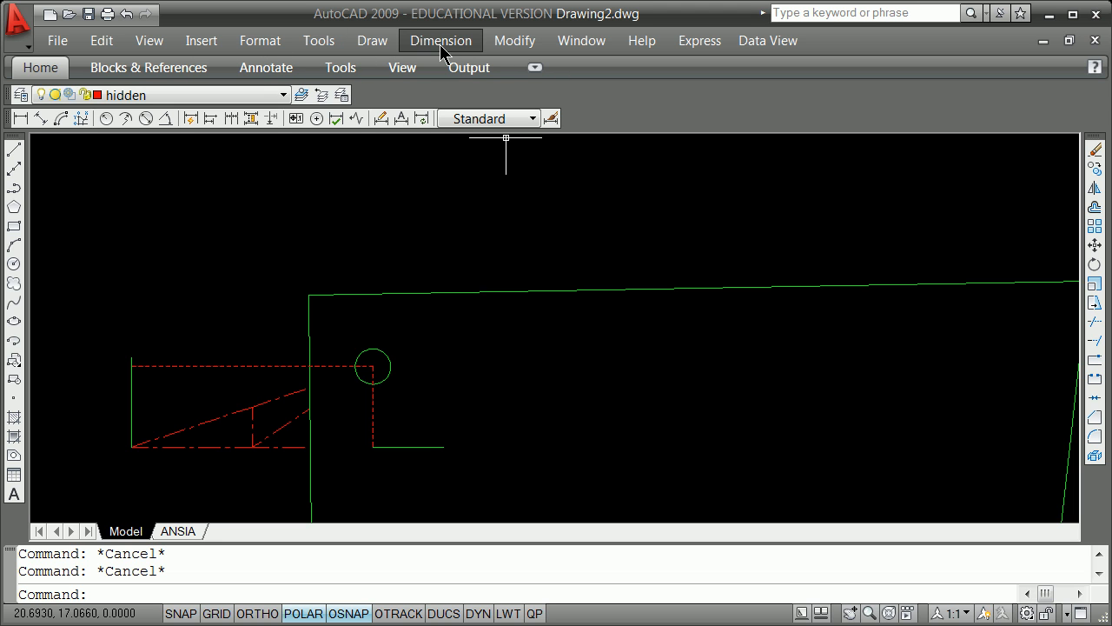
{"action": "right_click", "coordinate": [16, 142]}
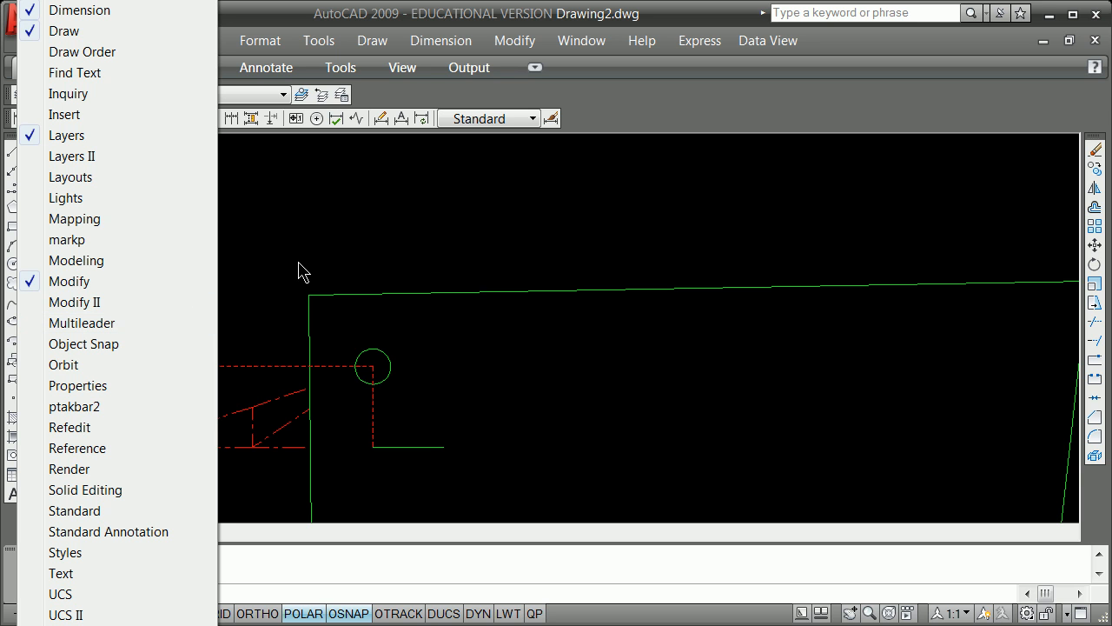
{"action": "left_click", "coordinate": [306, 217]}
{"action": "left_click", "coordinate": [307, 217]}
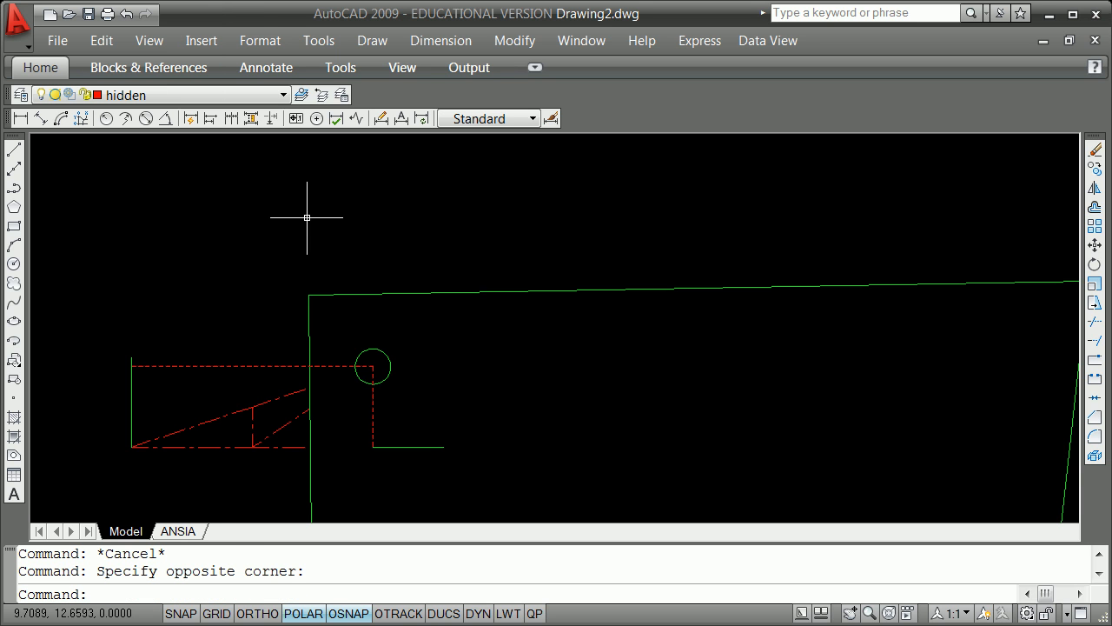
{"action": "key", "text": "Escape"}
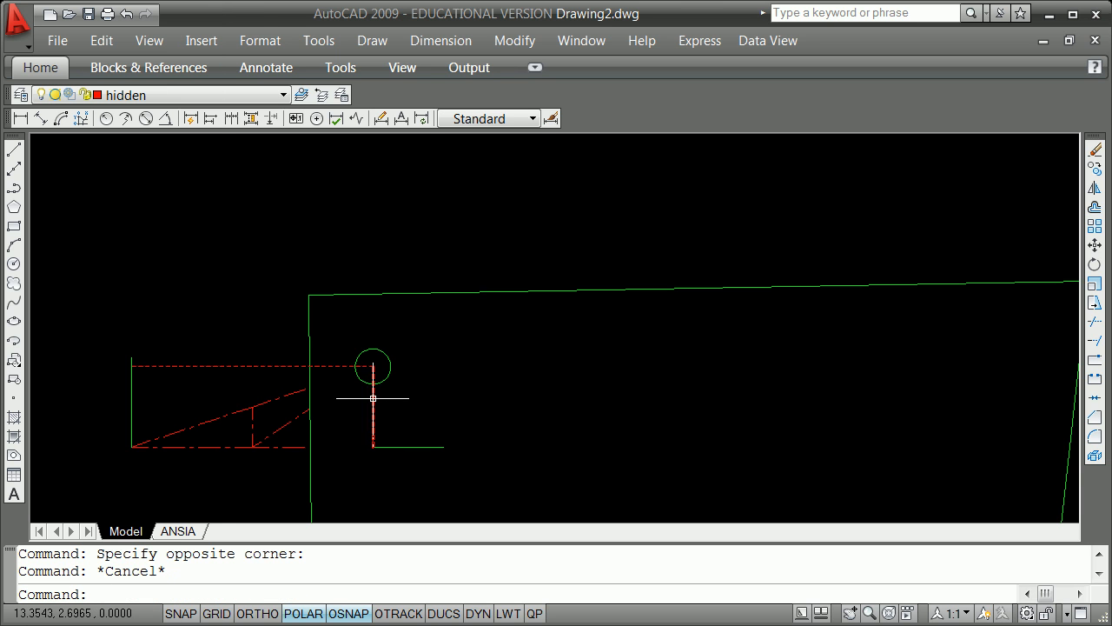
List the properties of the horizontal and vertical hidden-layer lines that start at the circle's center.
{"action": "left_click", "coordinate": [252, 366]}
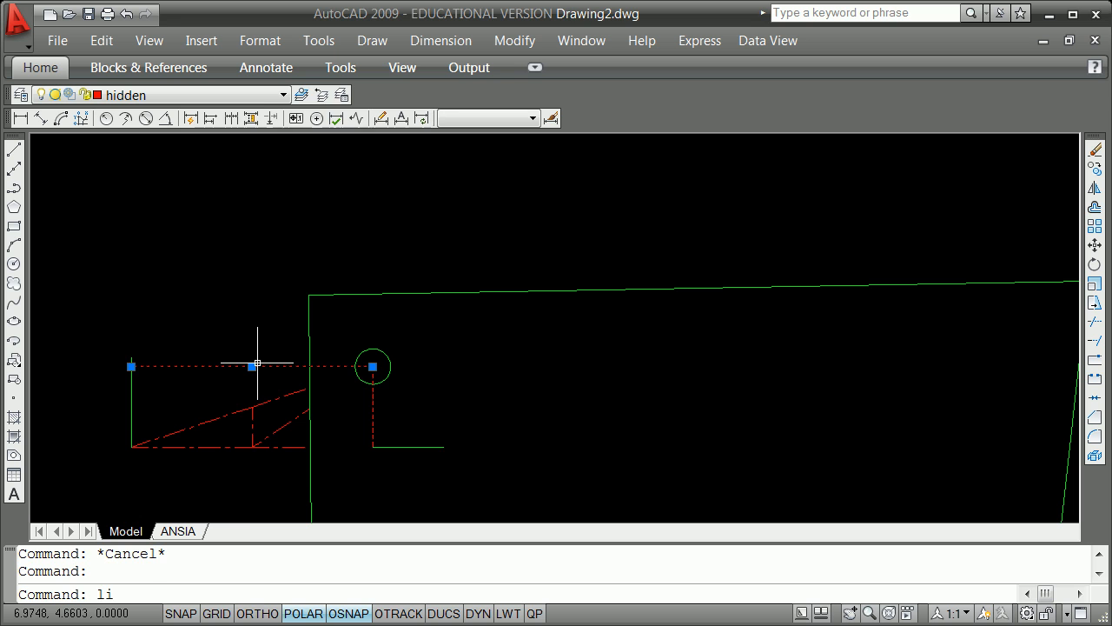
{"action": "key", "text": "Return"}
{"action": "key", "text": "Return"}
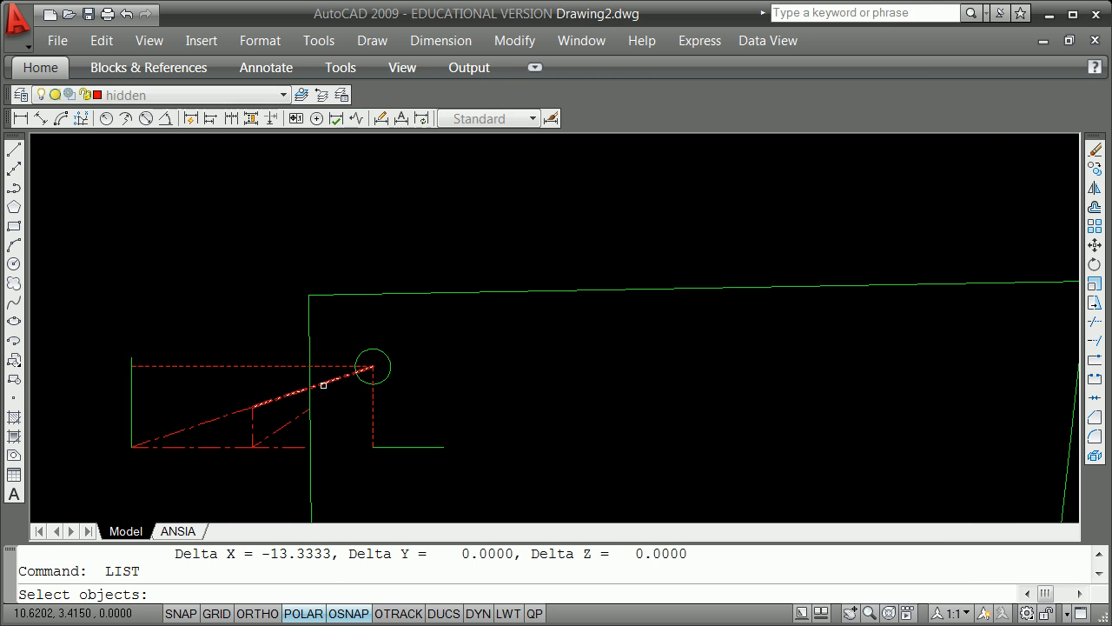
{"action": "left_click", "coordinate": [372, 409]}
{"action": "key", "text": "Return"}
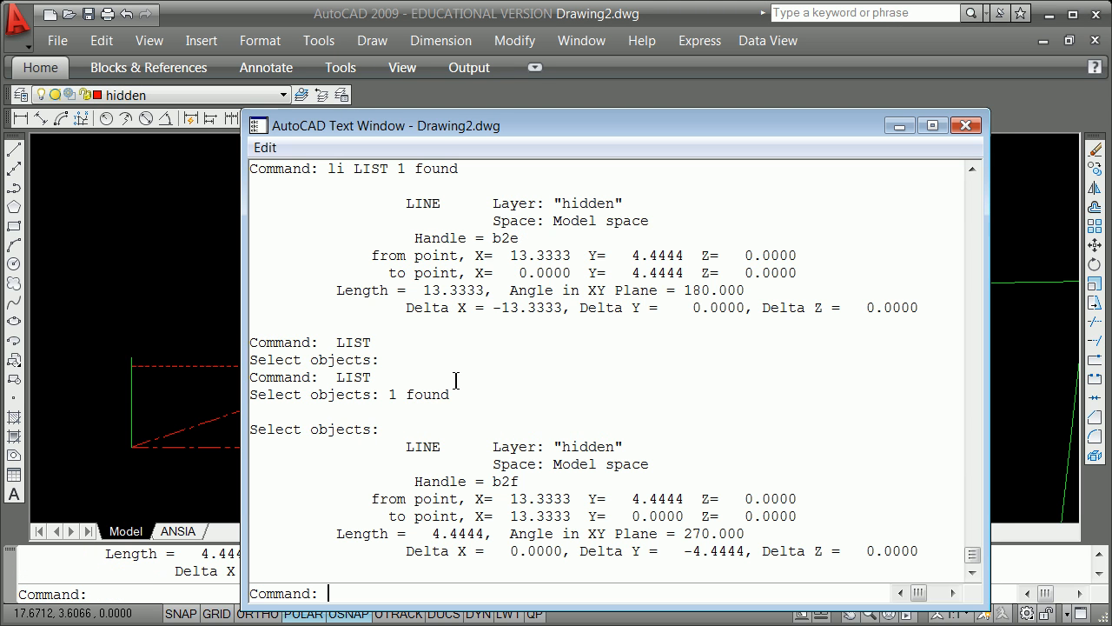
{"action": "key", "text": "Return"}
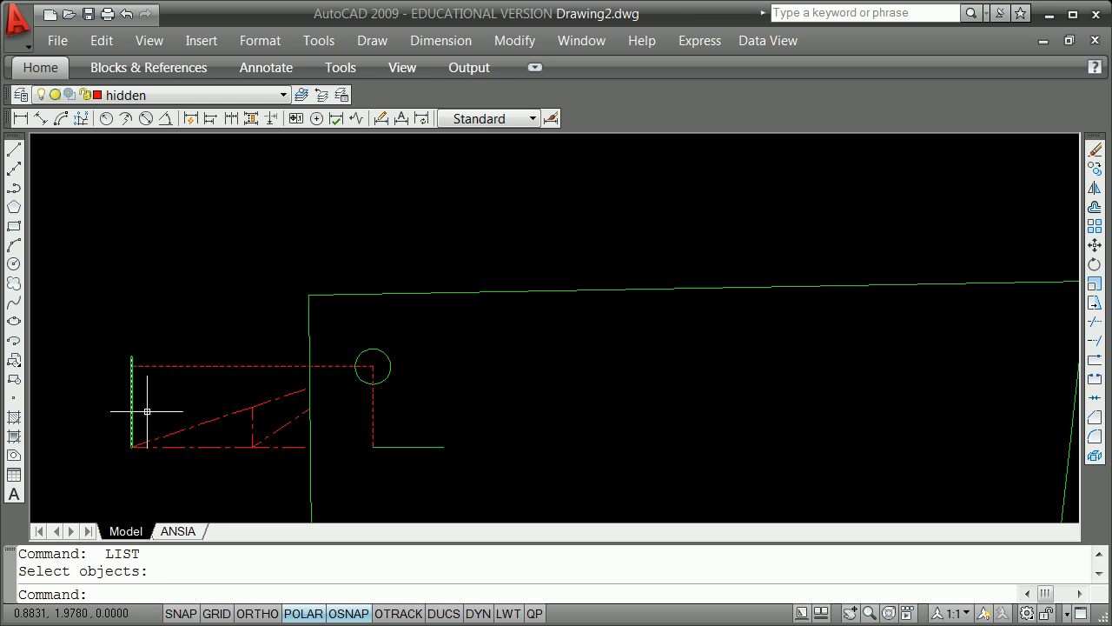
Erase the short horizontal line below the circle.
{"action": "type", "text": "e"}
{"action": "key", "text": "Return"}
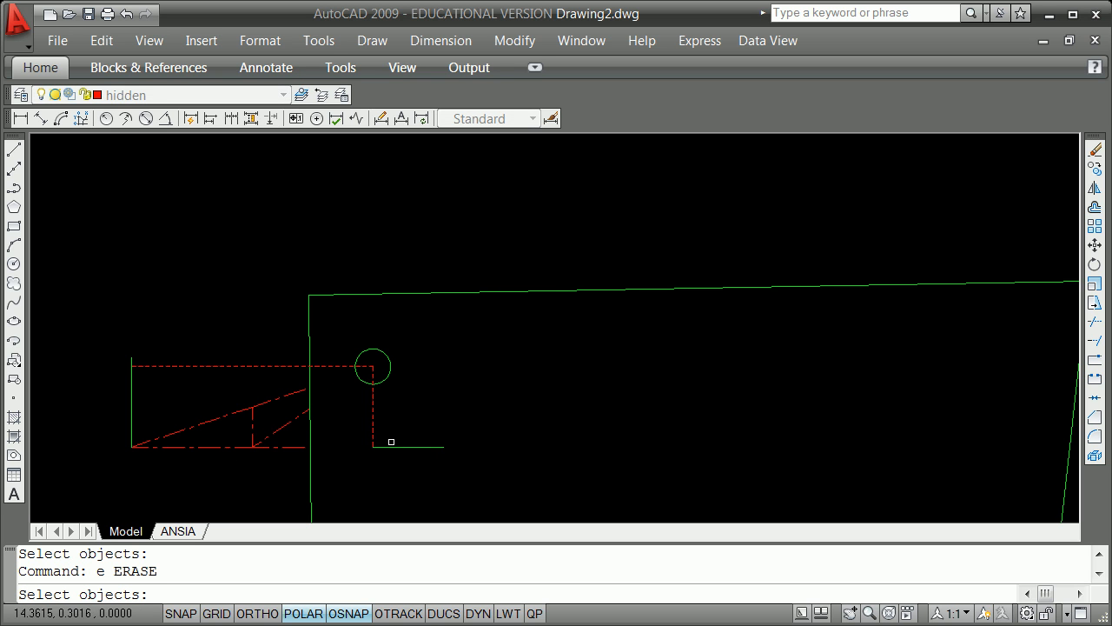
{"action": "left_click", "coordinate": [397, 447]}
{"action": "key", "text": "Return"}
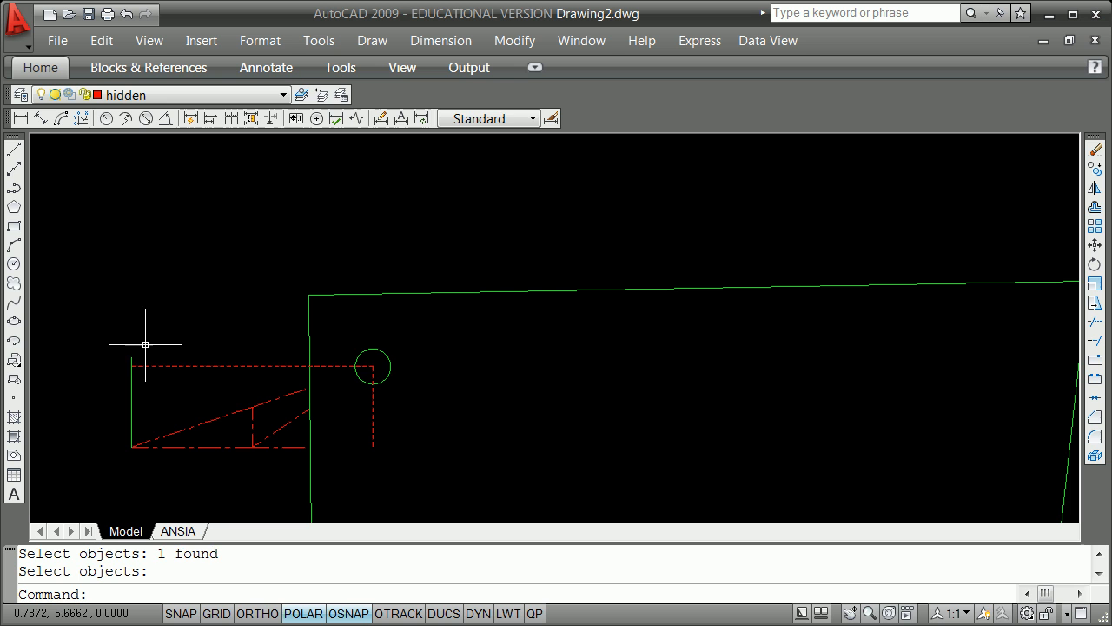
Copy the green vertical line at the truss's left corner by its lower endpoint to the lower endpoint of the hidden-layer vertical line.
{"action": "left_click", "coordinate": [130, 398]}
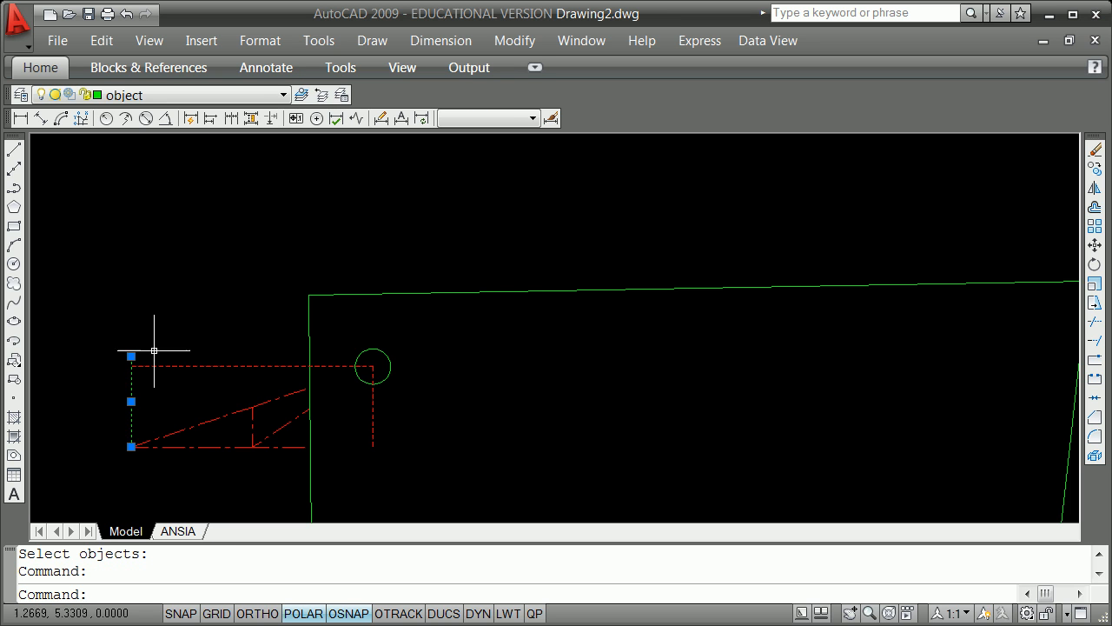
{"action": "left_click", "coordinate": [130, 447]}
{"action": "key", "text": "space"}
{"action": "type", "text": "c"}
{"action": "key", "text": "Return"}
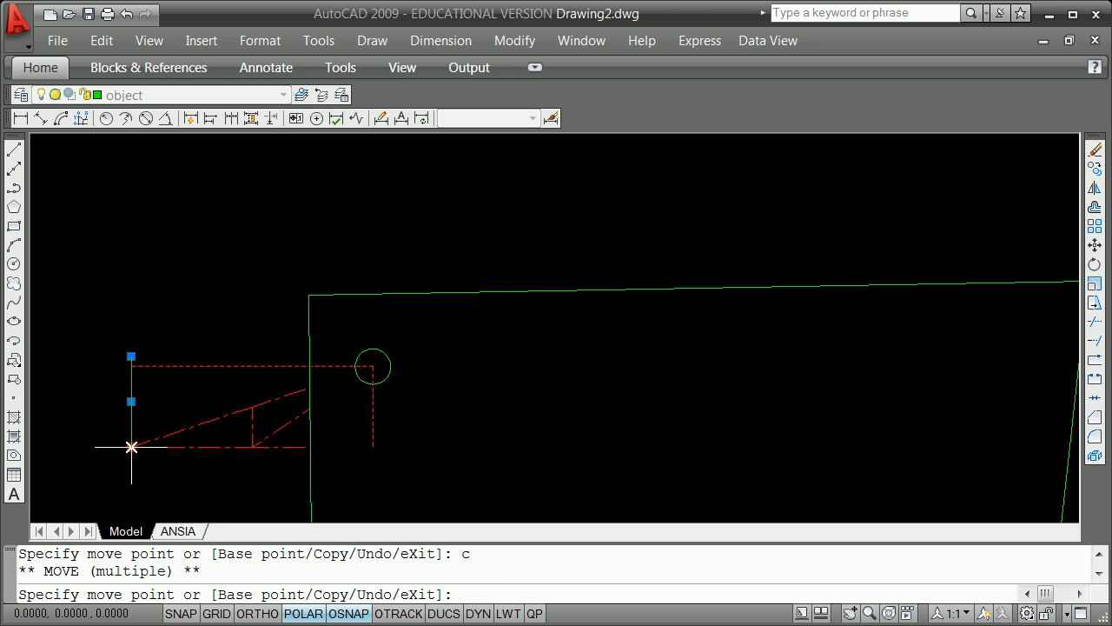
{"action": "right_click", "coordinate": [544, 405], "text": "shift"}
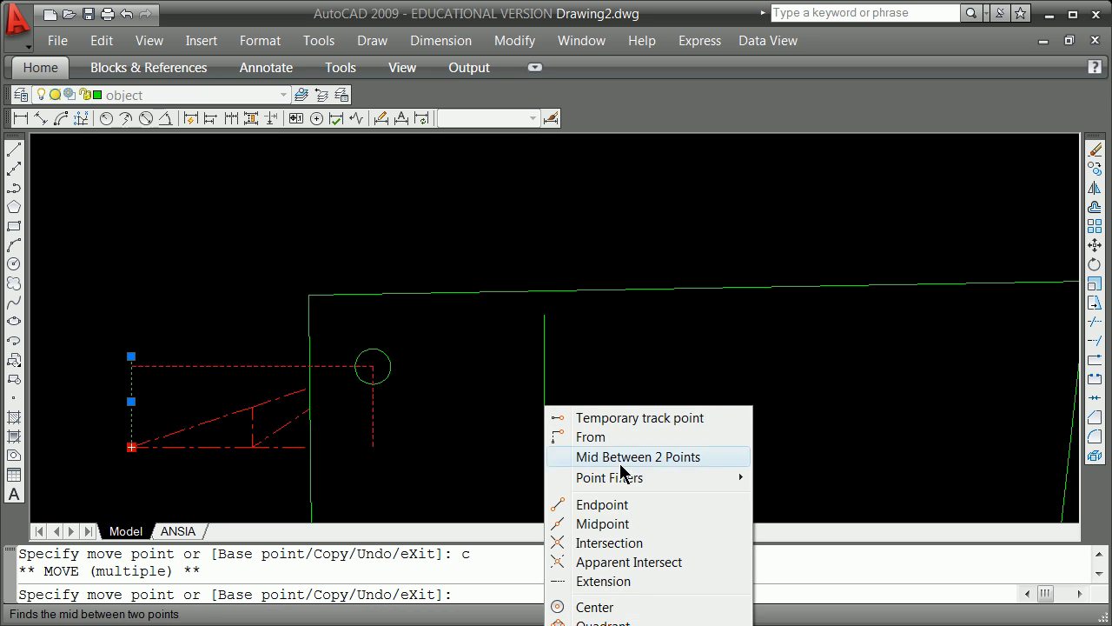
{"action": "left_click", "coordinate": [646, 506]}
{"action": "left_click", "coordinate": [373, 446]}
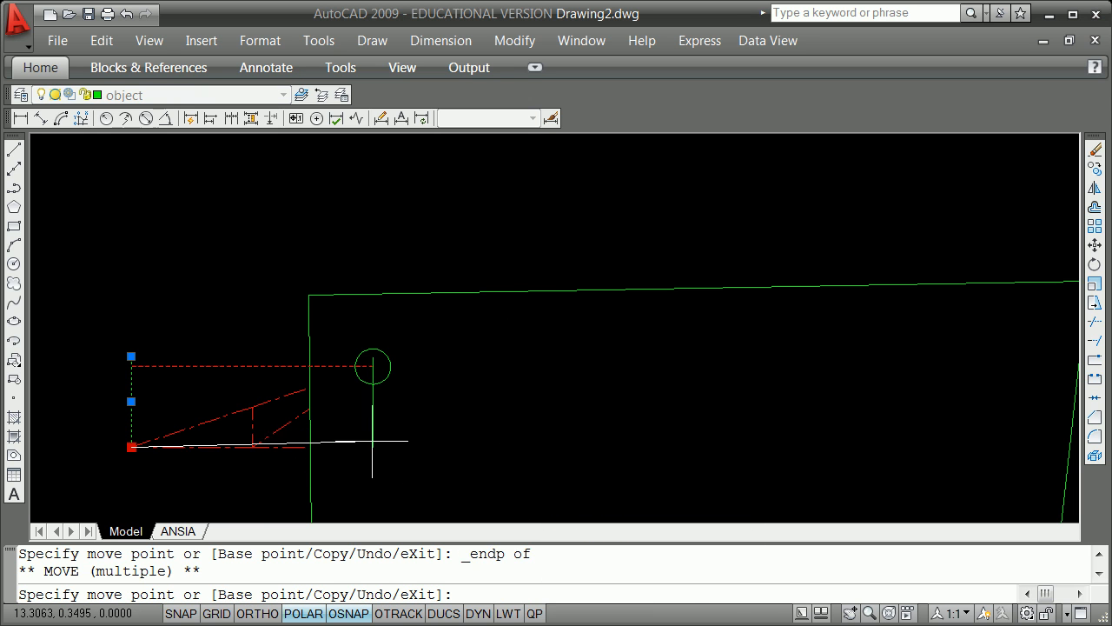
{"action": "key", "text": "space"}
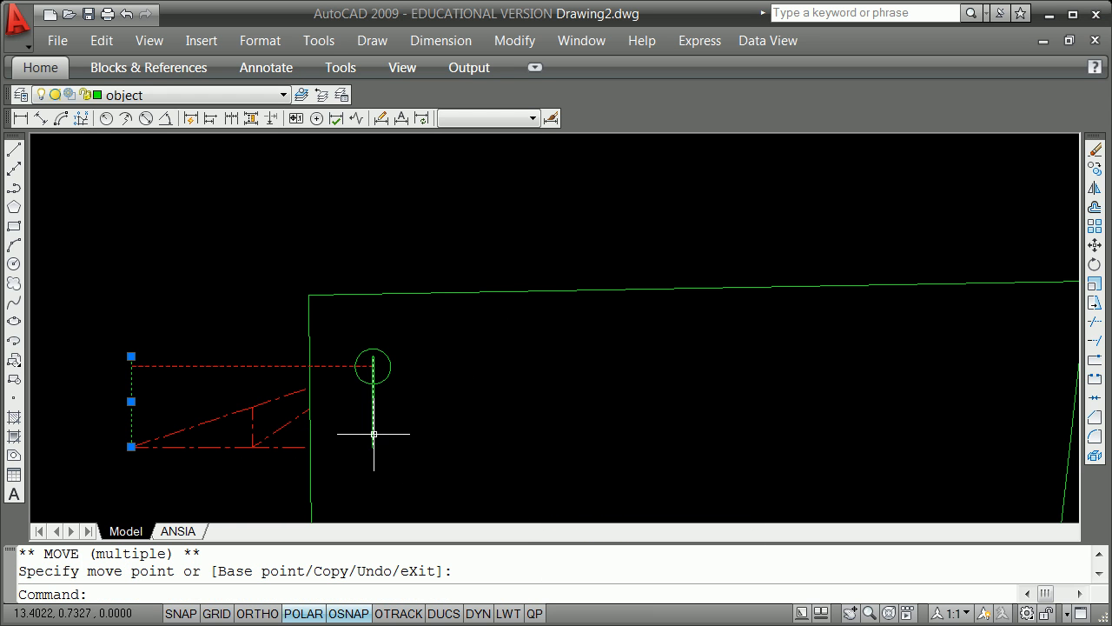
Try to rotate both selected green vertical lines by -90° about the lower endpoint of the copied one.
{"action": "left_click", "coordinate": [373, 440]}
{"action": "left_click", "coordinate": [373, 447]}
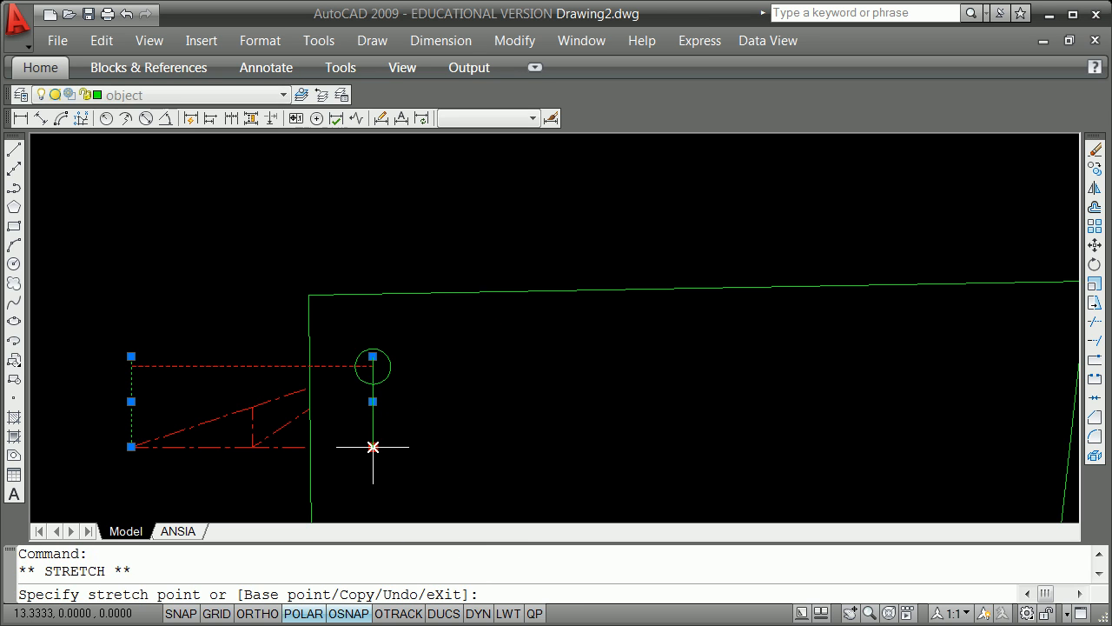
{"action": "key", "text": "space"}
{"action": "key", "text": "space"}
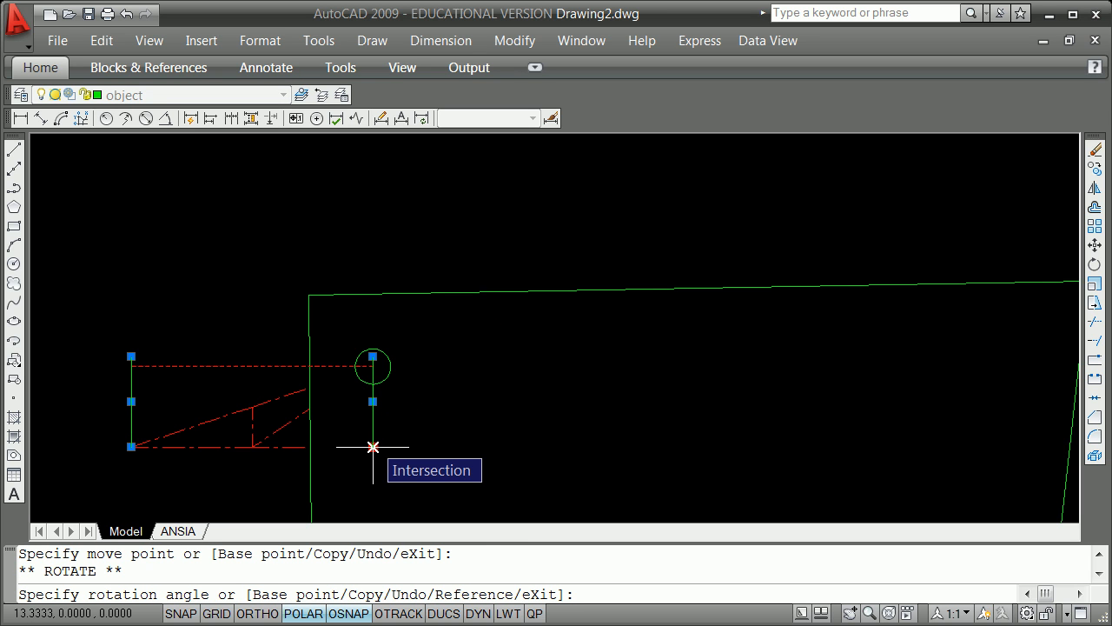
{"action": "type", "text": "-90"}
{"action": "key", "text": "Return"}
{"action": "key", "text": "Escape"}
{"action": "key", "text": "Escape"}
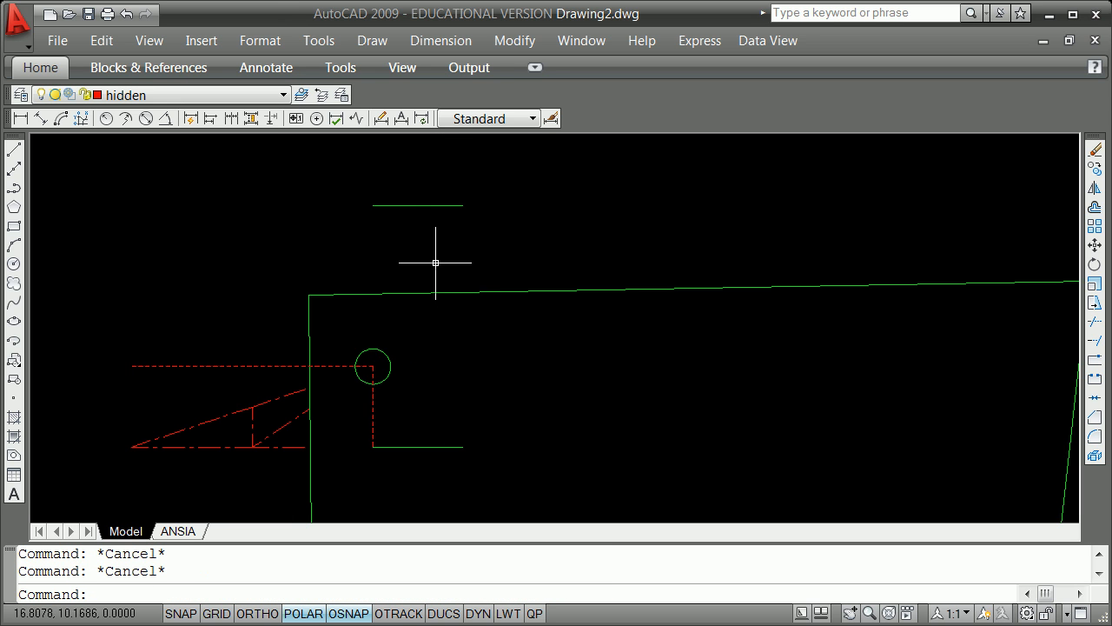
Undo the rotation of the two green vertical lines.
{"action": "type", "text": "u"}
{"action": "key", "text": "Return"}
{"action": "key", "text": "Escape"}
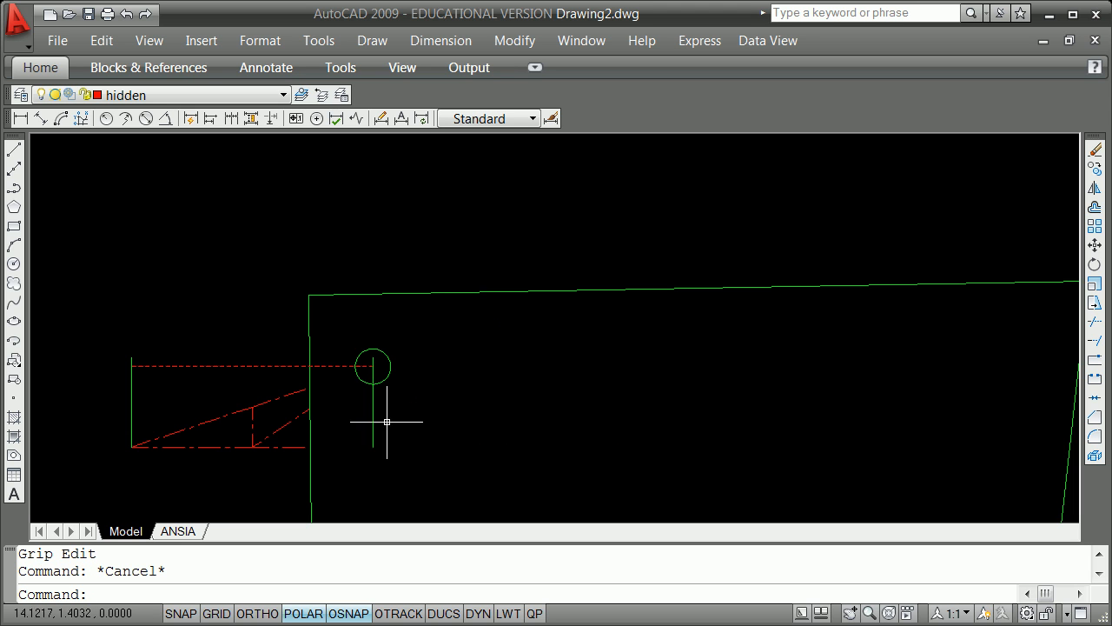
Rotate the copied green vertical line by -90° about its lower endpoint.
{"action": "left_click", "coordinate": [373, 427]}
{"action": "left_click", "coordinate": [373, 447]}
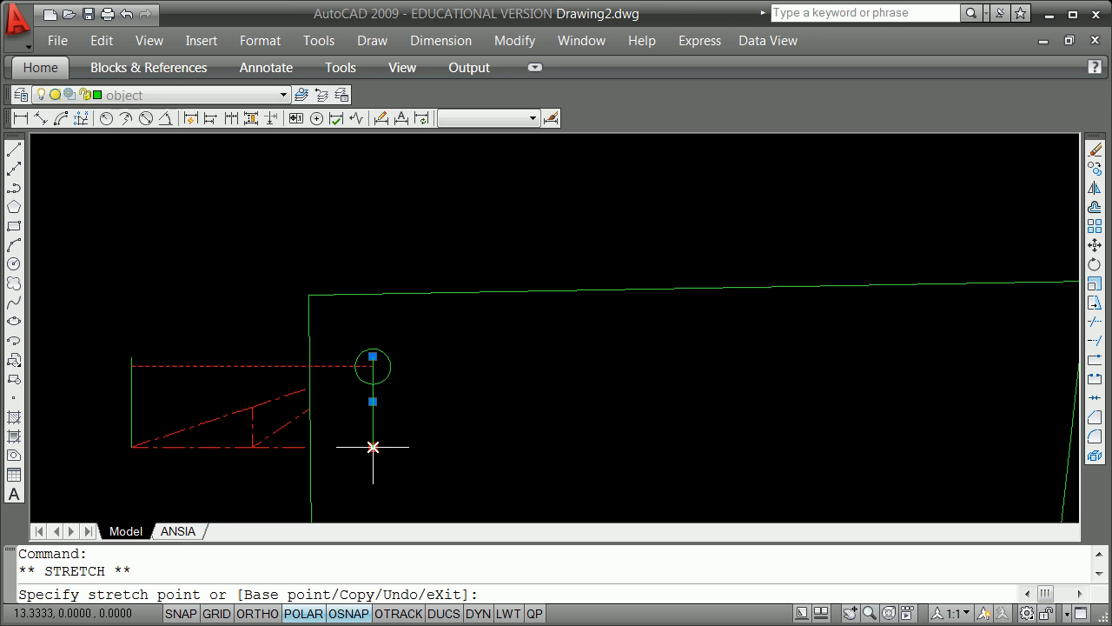
{"action": "key", "text": "space"}
{"action": "key", "text": "space"}
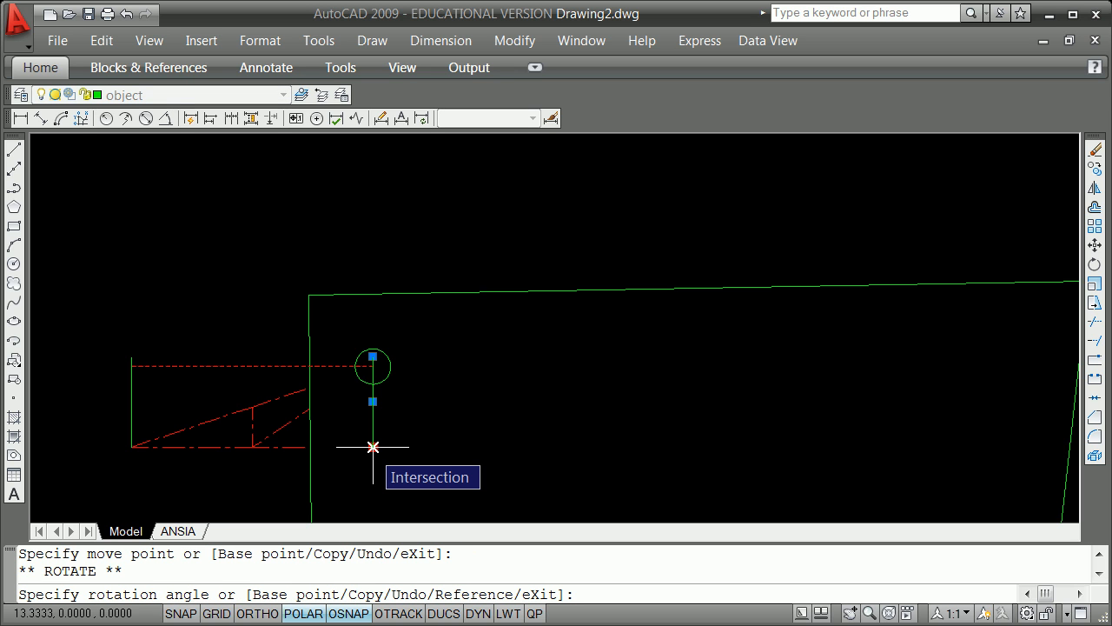
{"action": "type", "text": "-90"}
{"action": "key", "text": "Return"}
{"action": "key", "text": "Escape"}
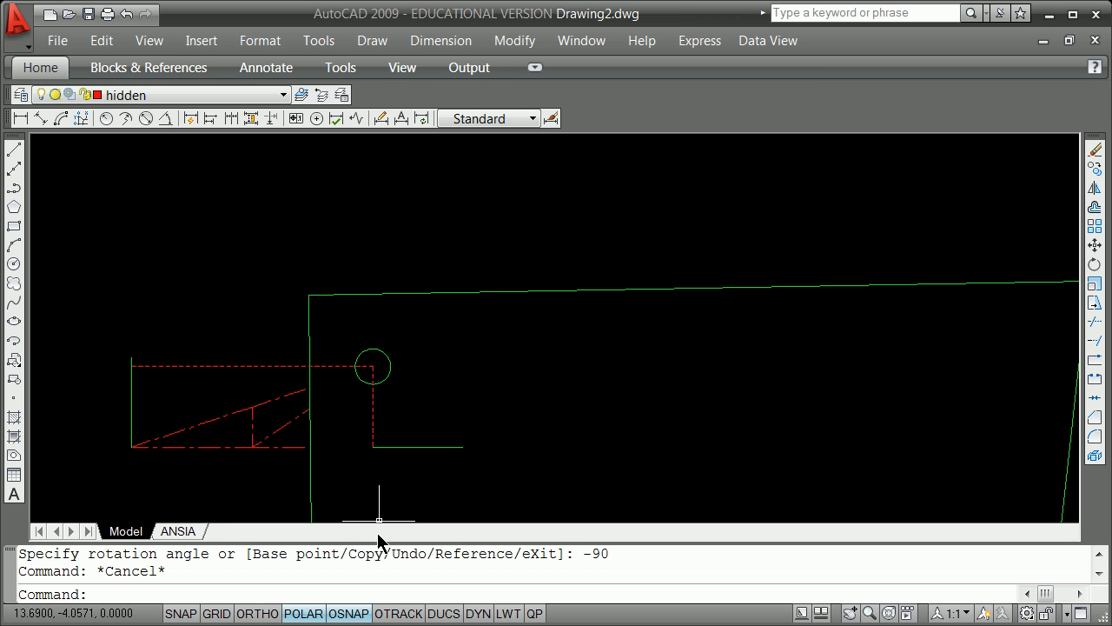
Try to scale the horizontal green line from its left endpoint by reference, using the hidden vertical line's upper endpoint for both lengths.
{"action": "left_click", "coordinate": [415, 446]}
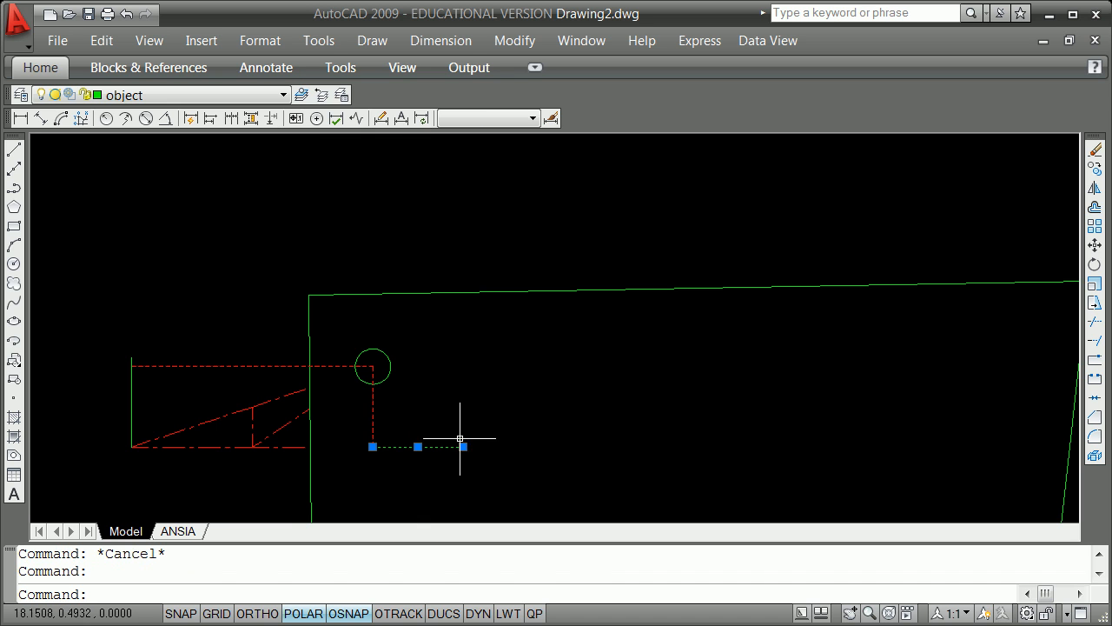
{"action": "left_click", "coordinate": [373, 447]}
{"action": "key", "text": "space"}
{"action": "key", "text": "space"}
{"action": "key", "text": "space"}
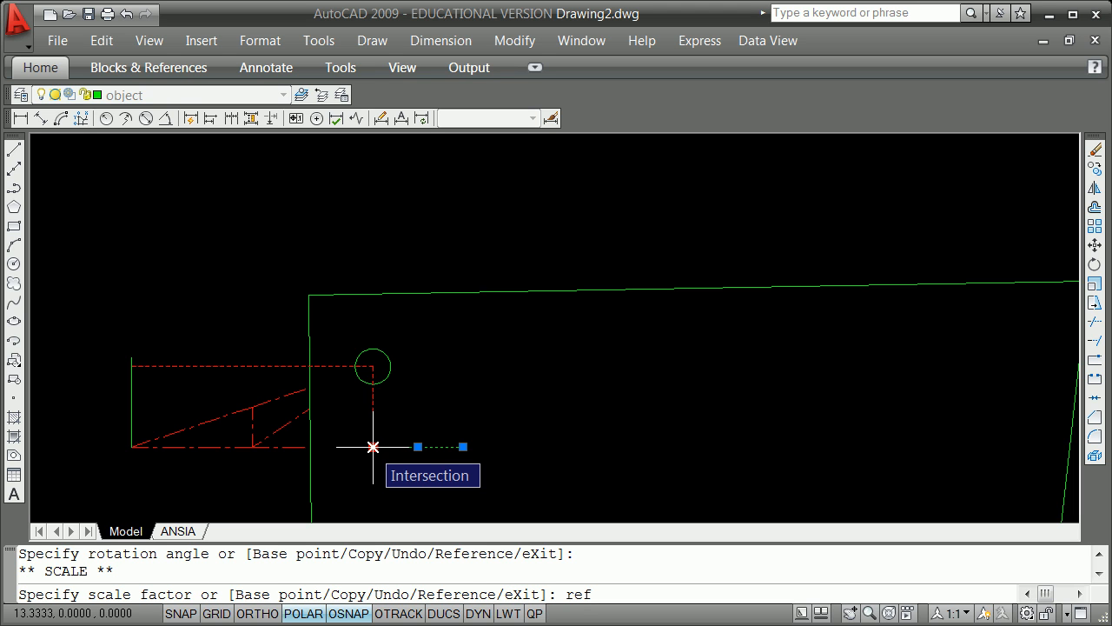
{"action": "key", "text": "Return"}
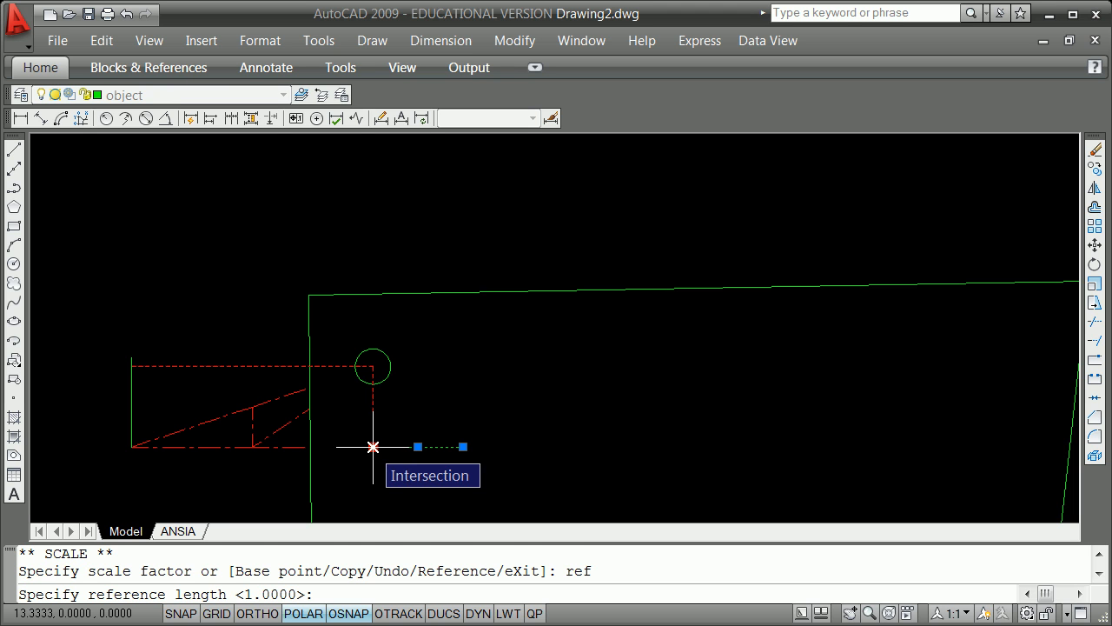
{"action": "type", "text": "@"}
{"action": "key", "text": "Return"}
{"action": "type", "text": "end"}
{"action": "key", "text": "Return"}
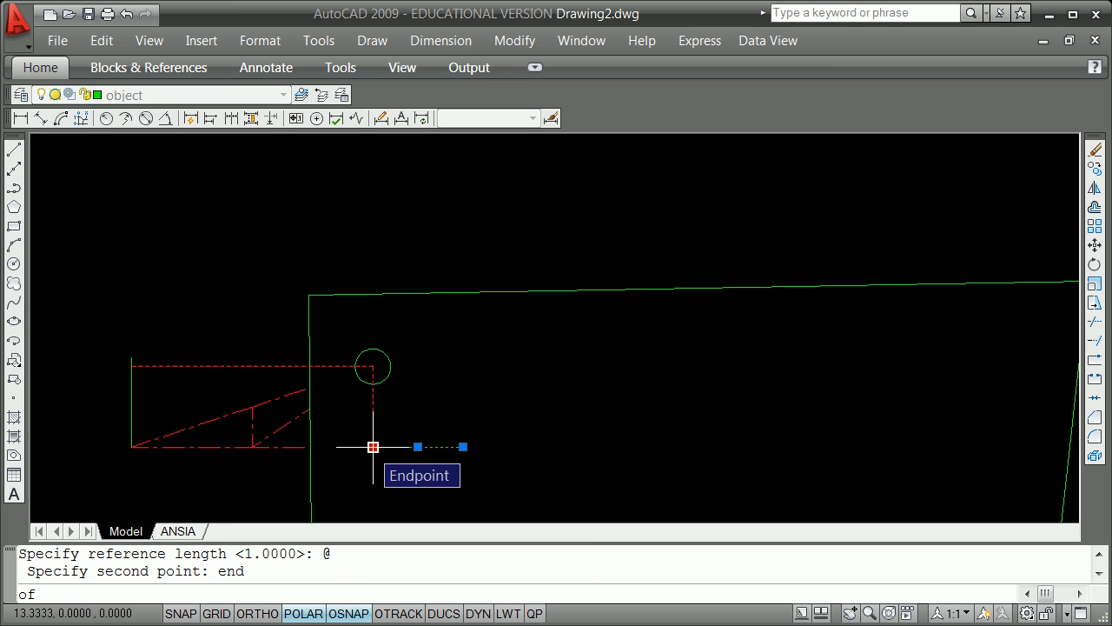
{"action": "left_click", "coordinate": [373, 366]}
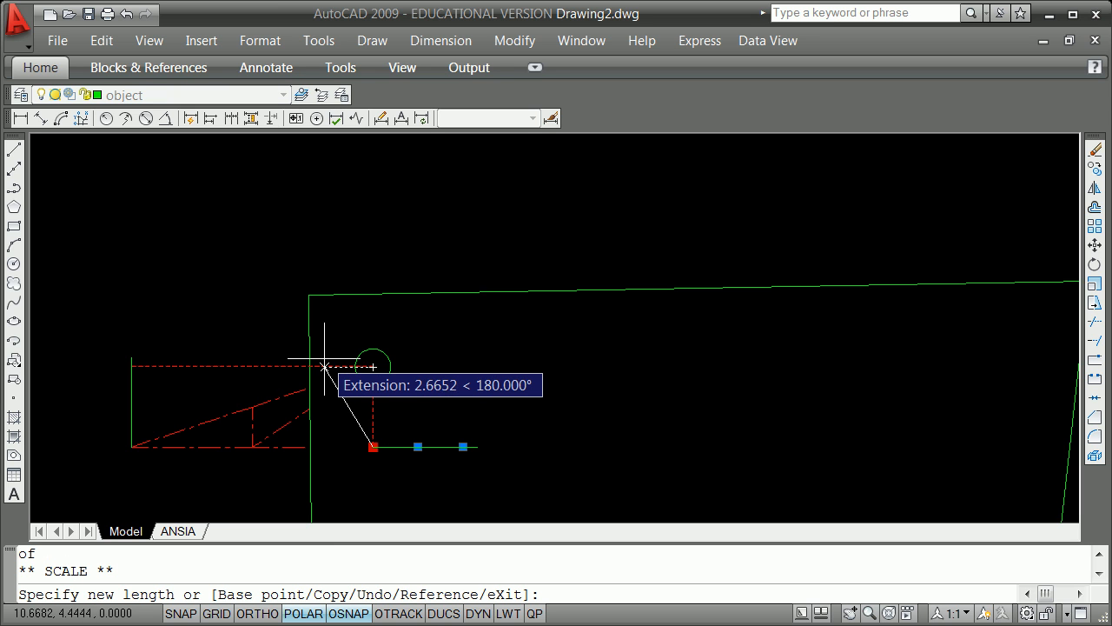
{"action": "type", "text": "end"}
{"action": "key", "text": "Return"}
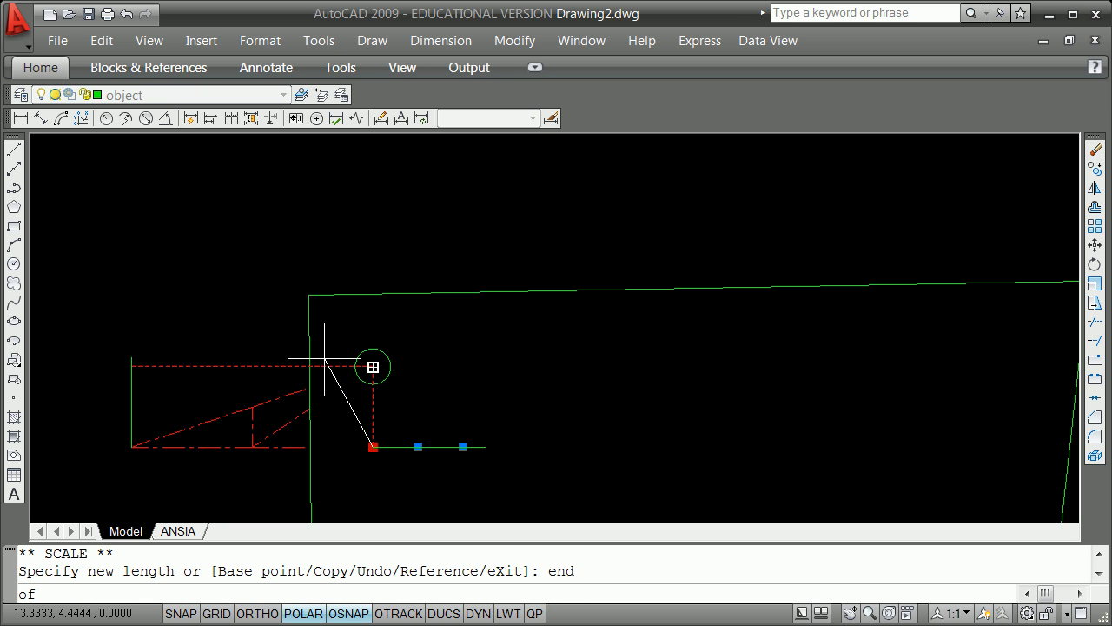
{"action": "left_click", "coordinate": [372, 367]}
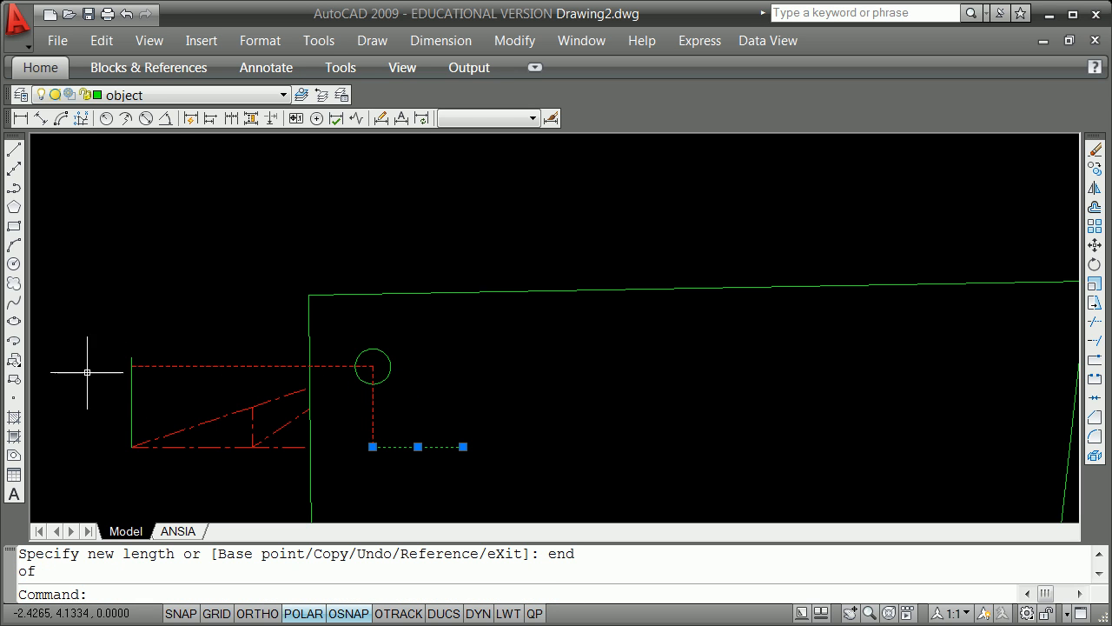
{"action": "key", "text": "Escape"}
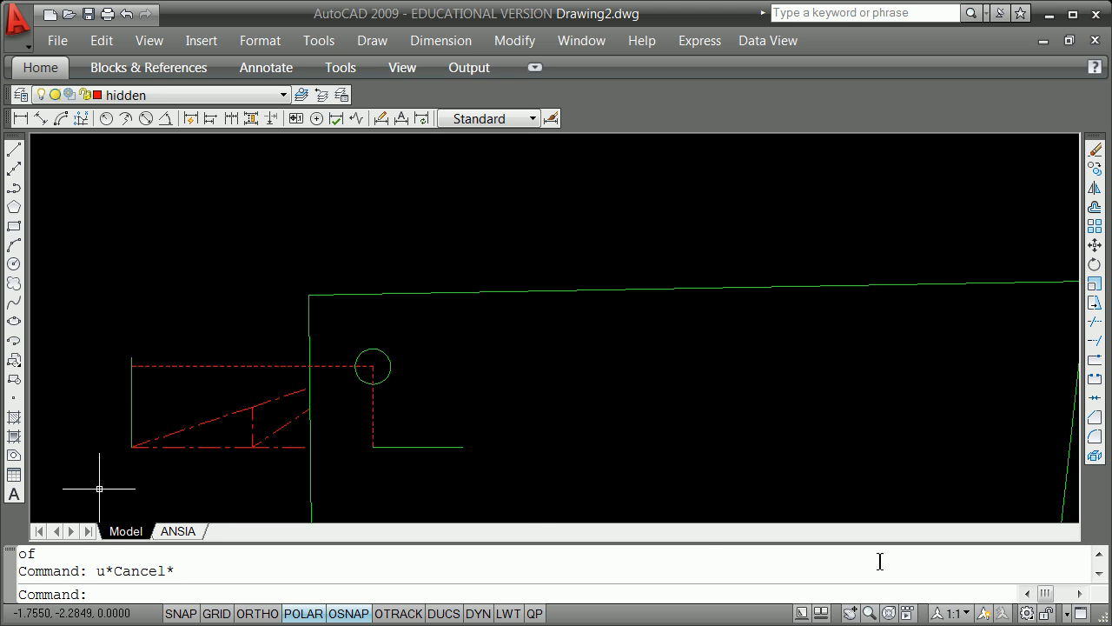
Scale the horizontal green line from its left endpoint, taking the hidden vertical line as reference length and the hidden horizontal line as new length.
{"action": "left_click", "coordinate": [450, 447]}
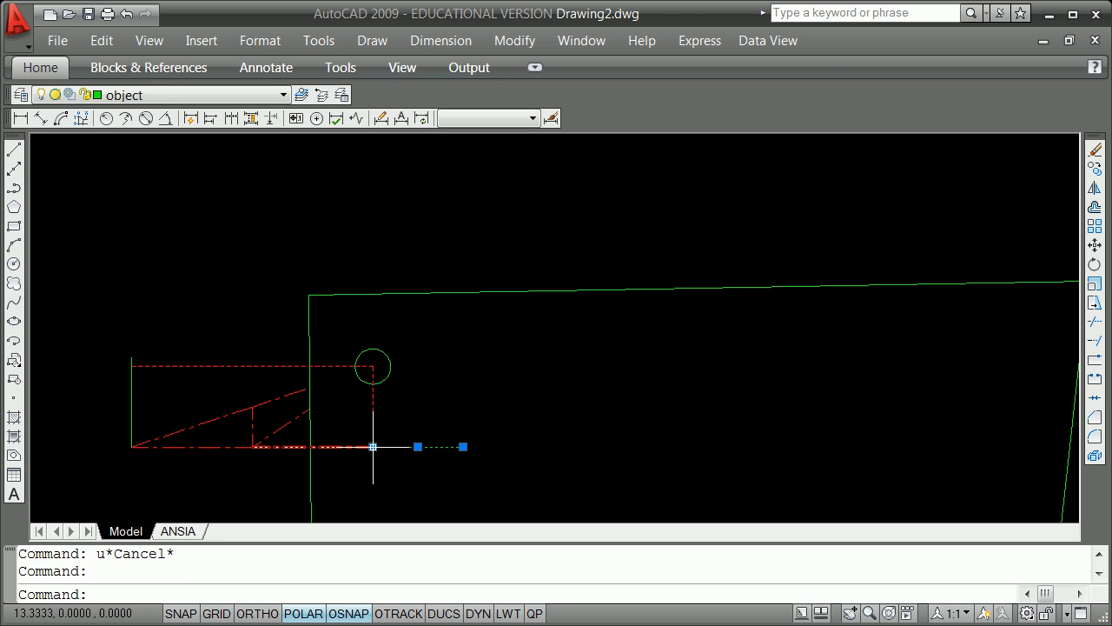
{"action": "left_click", "coordinate": [372, 447]}
{"action": "key", "text": "space"}
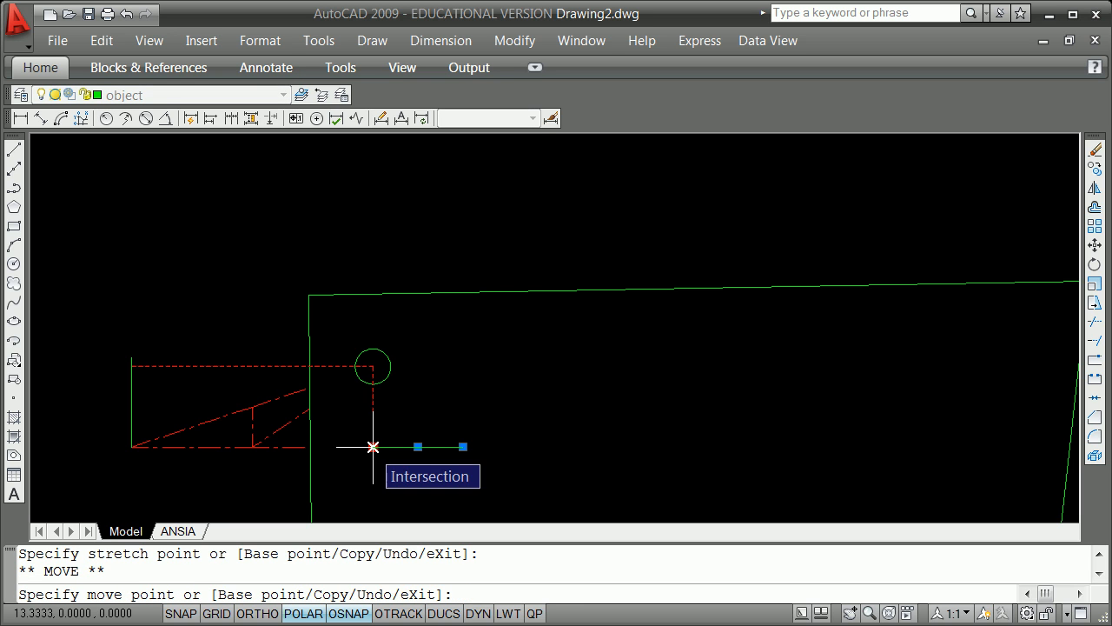
{"action": "key", "text": "space"}
{"action": "key", "text": "space"}
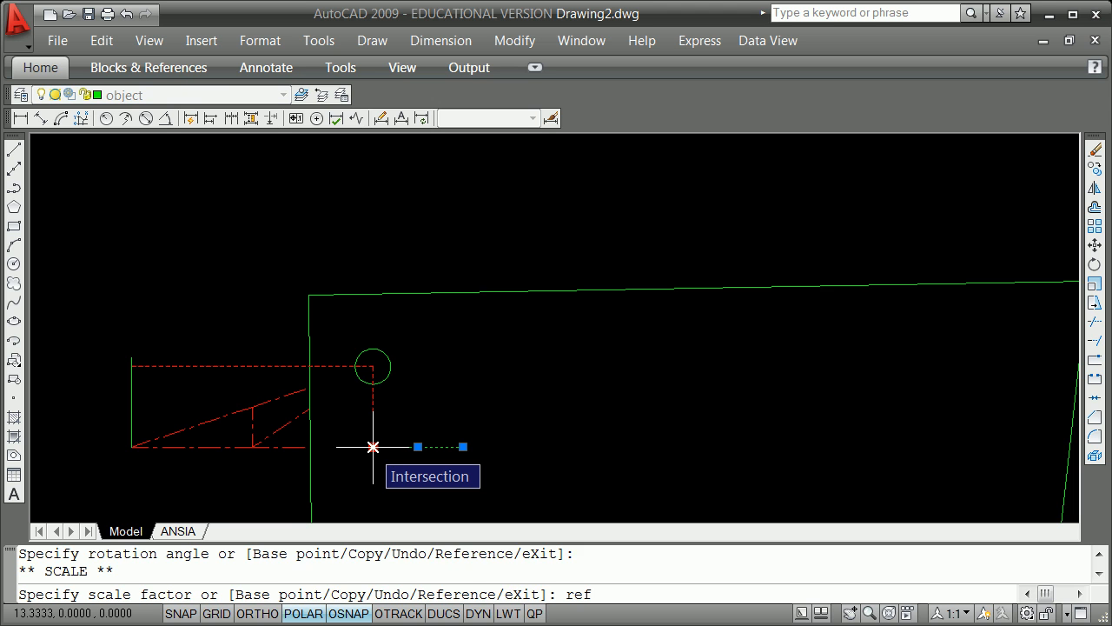
{"action": "key", "text": "Return"}
{"action": "type", "text": "end"}
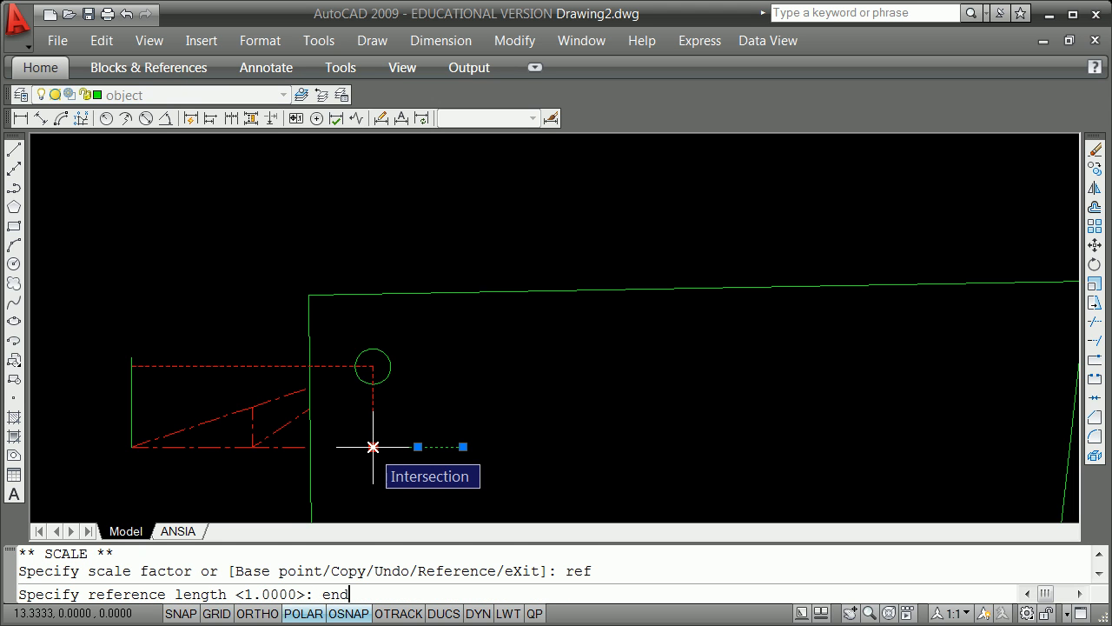
{"action": "key", "text": "Return"}
{"action": "left_click", "coordinate": [372, 447]}
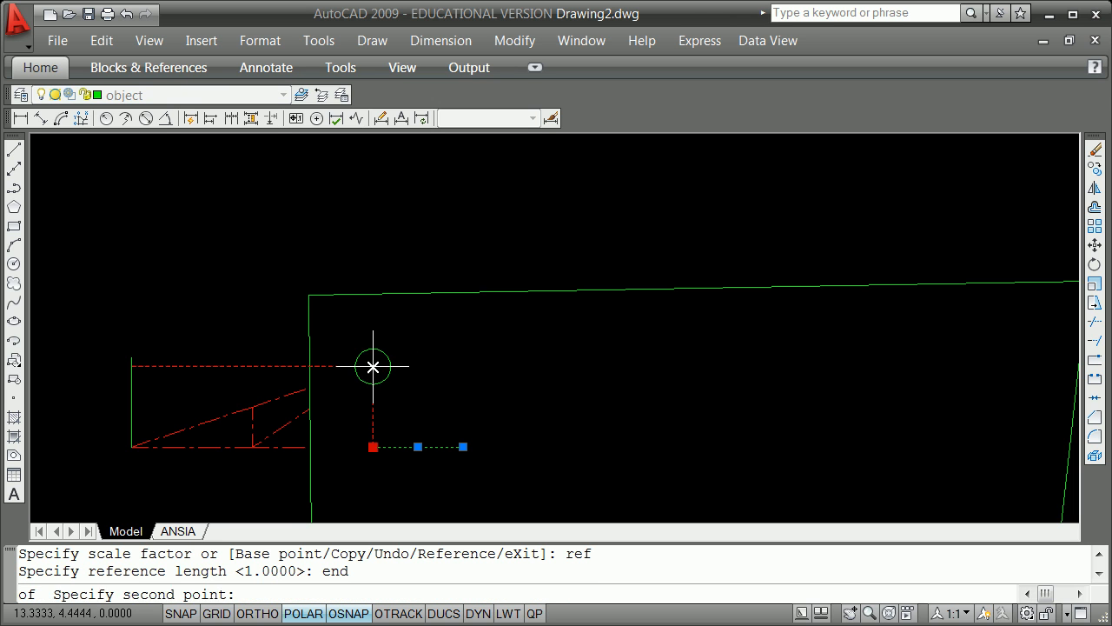
{"action": "right_click", "coordinate": [396, 431], "text": "shift"}
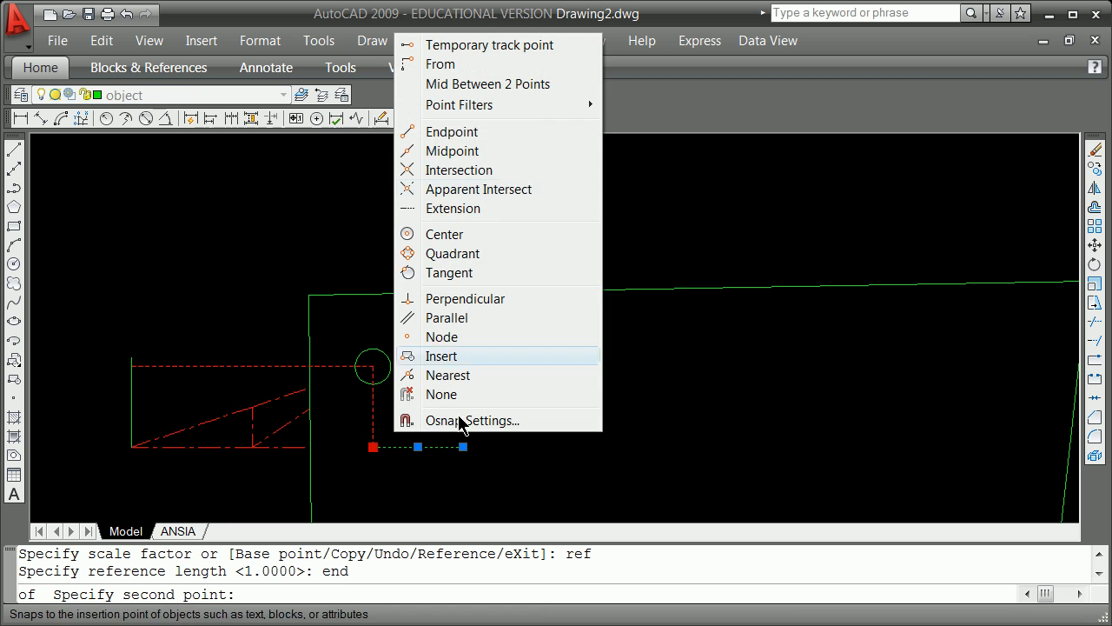
{"action": "left_click", "coordinate": [477, 150]}
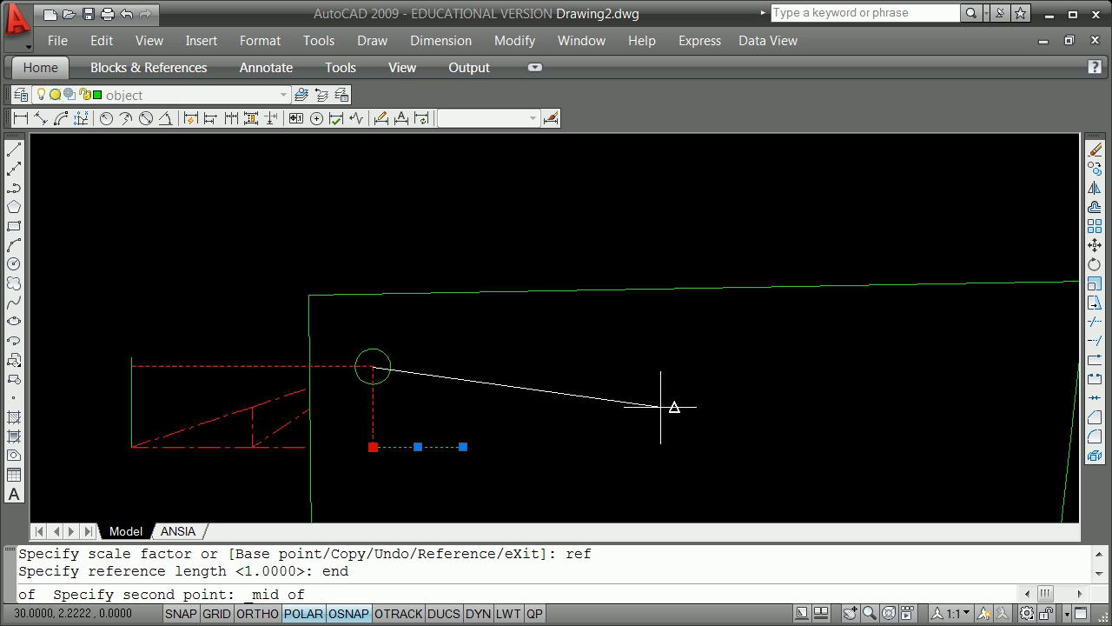
{"action": "right_click", "coordinate": [729, 322], "text": "shift"}
{"action": "left_click", "coordinate": [766, 420]}
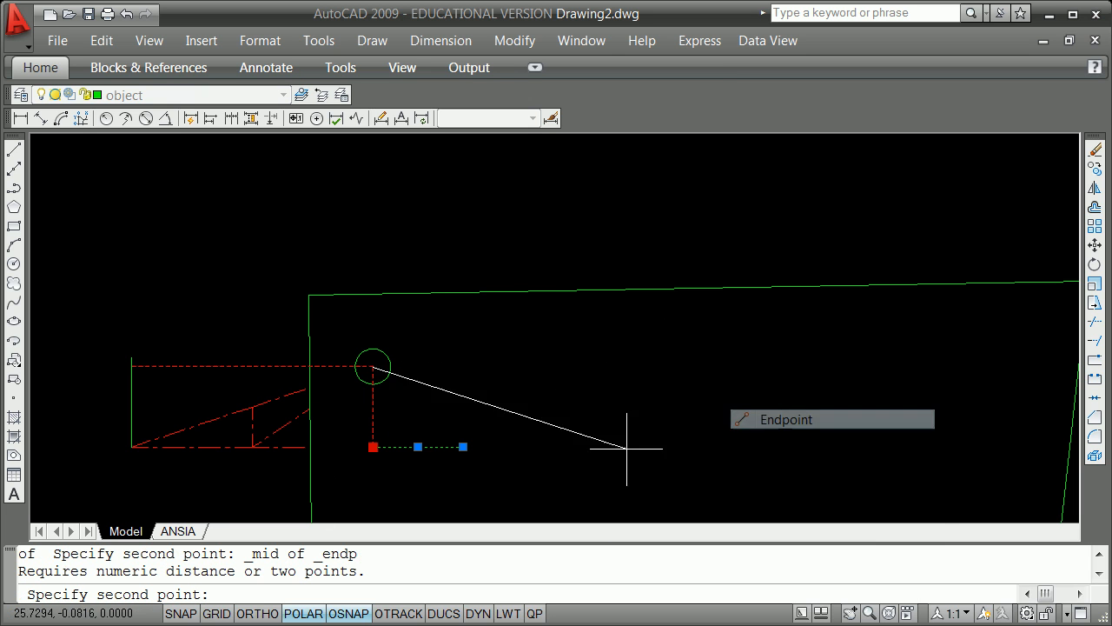
{"action": "left_click", "coordinate": [373, 447]}
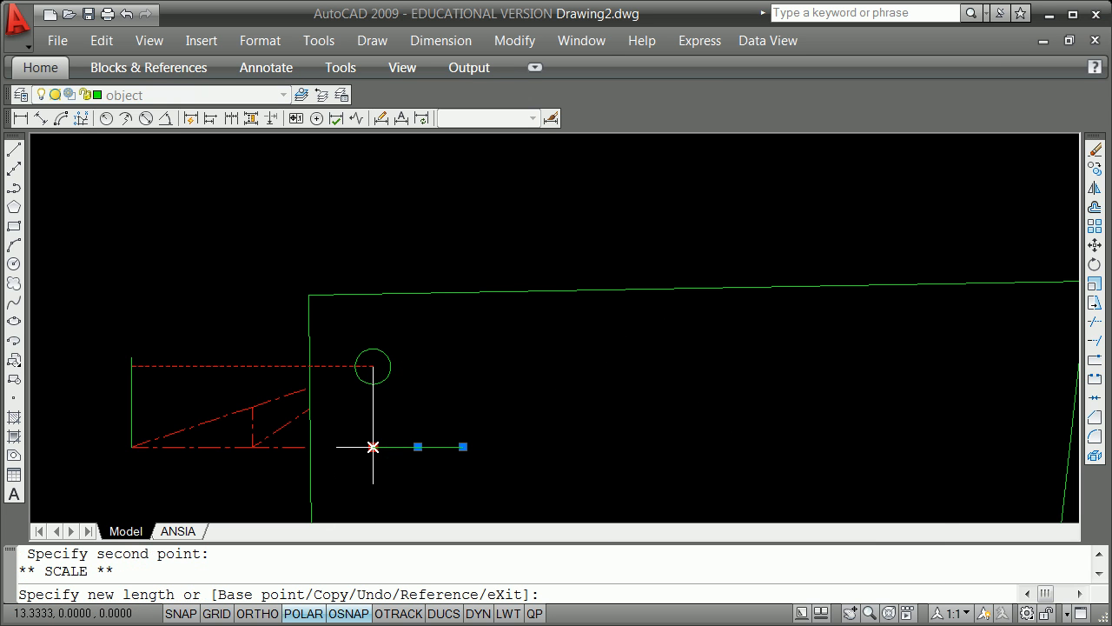
{"action": "right_click", "coordinate": [203, 351], "text": "shift"}
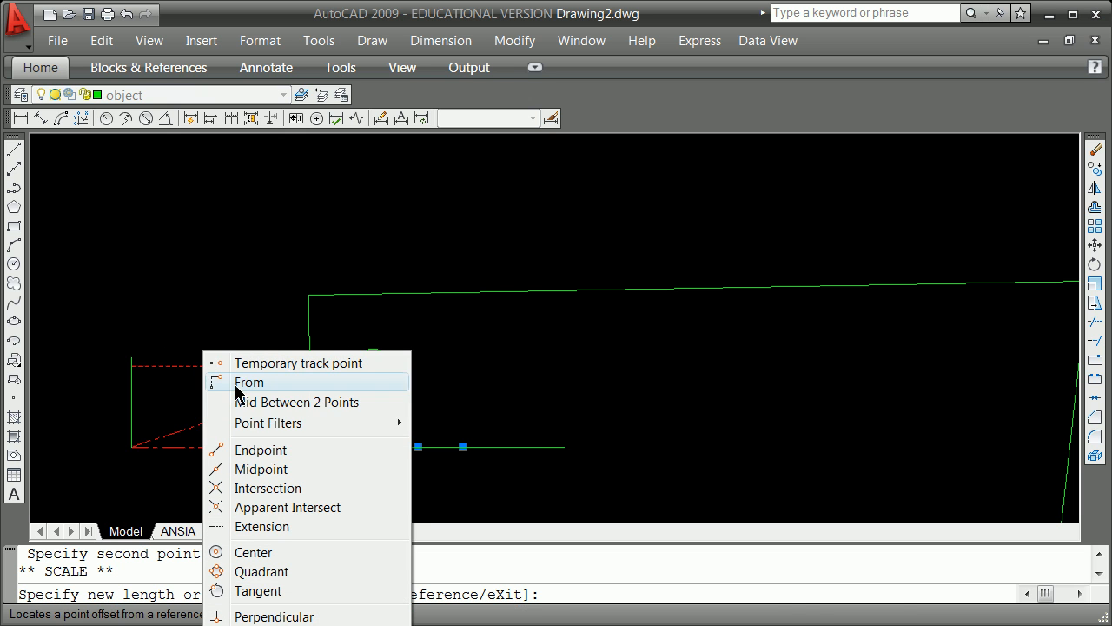
{"action": "left_click", "coordinate": [244, 452]}
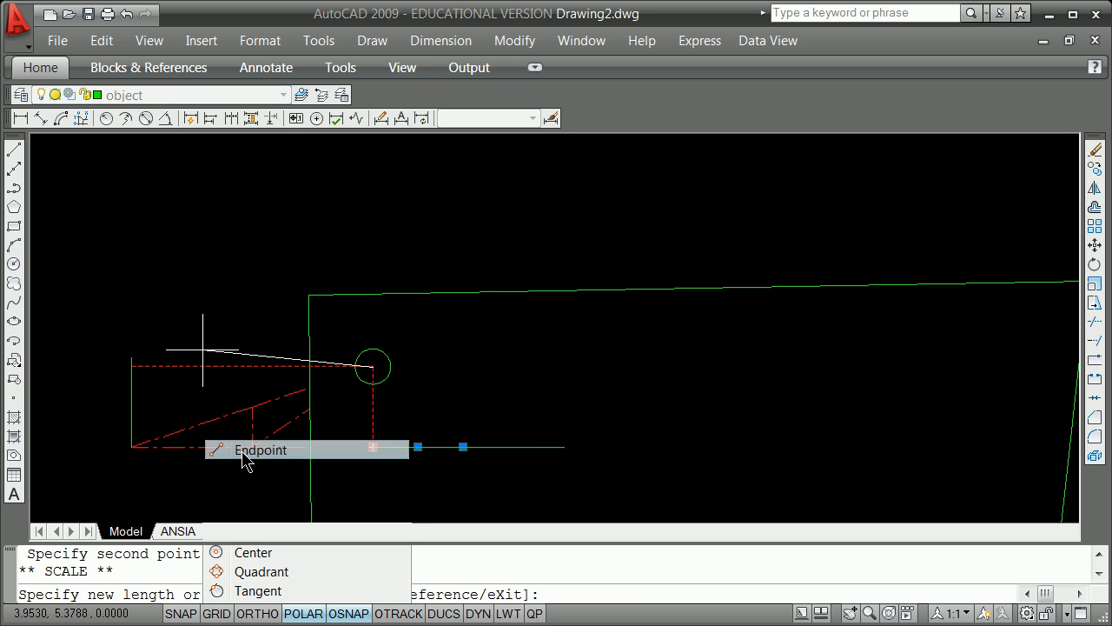
{"action": "left_click", "coordinate": [130, 370]}
{"action": "key", "text": "Escape"}
{"action": "key", "text": "Escape"}
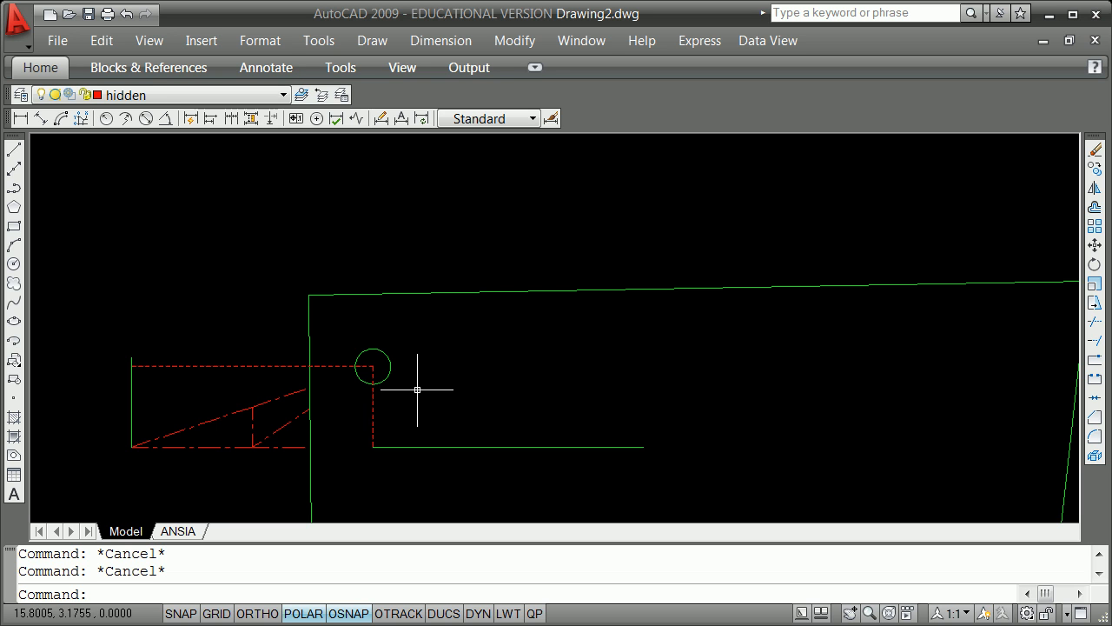
Make view the current layer and draw a short line along the masked upper truss chord, from about 10.50, 3.50 to 11.56, 3.85.
{"action": "left_click", "coordinate": [285, 95]}
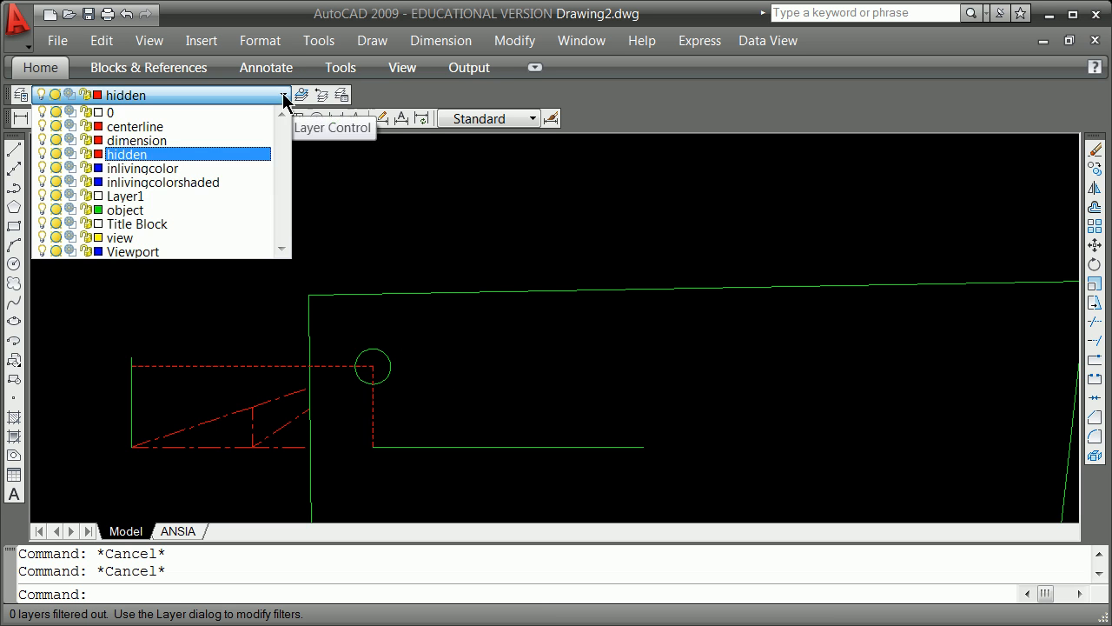
{"action": "left_click", "coordinate": [144, 237]}
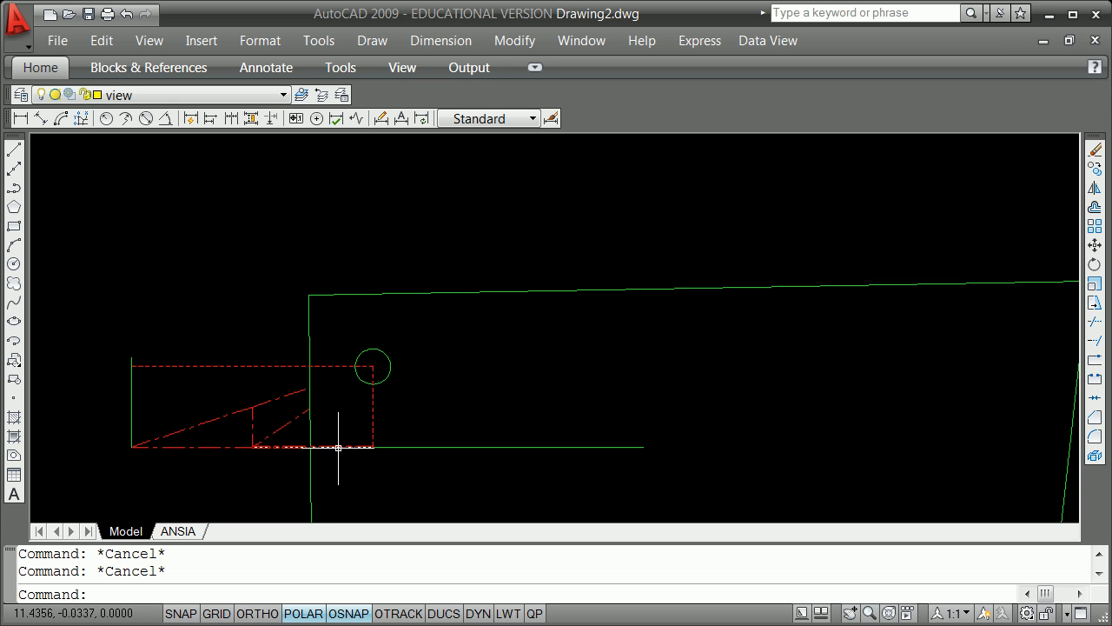
{"action": "left_click", "coordinate": [14, 150]}
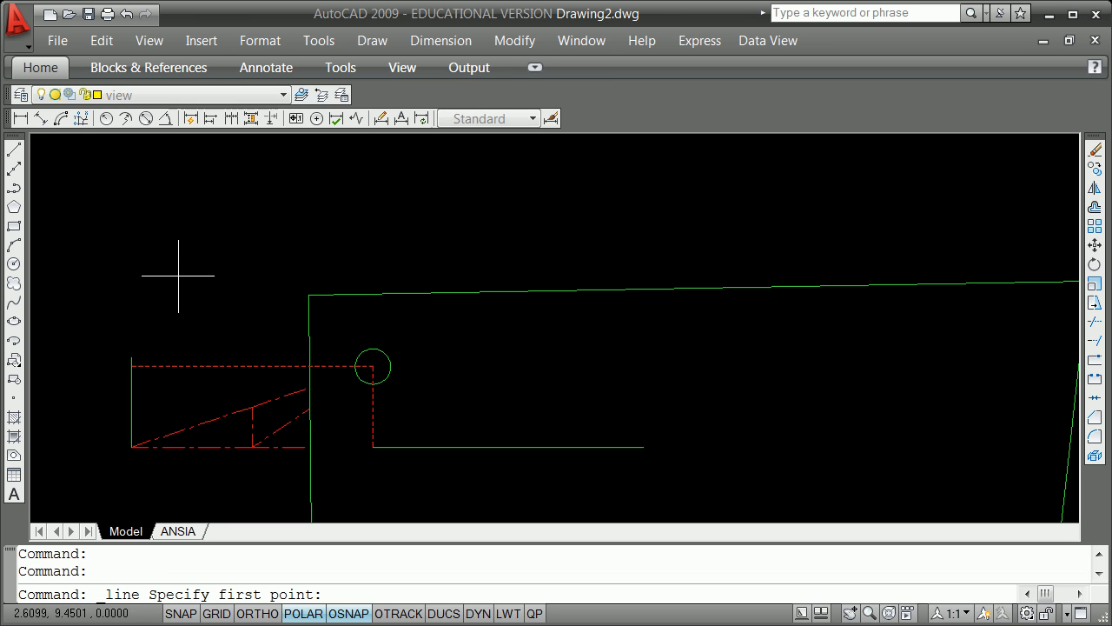
{"action": "right_click", "coordinate": [309, 388], "text": "shift"}
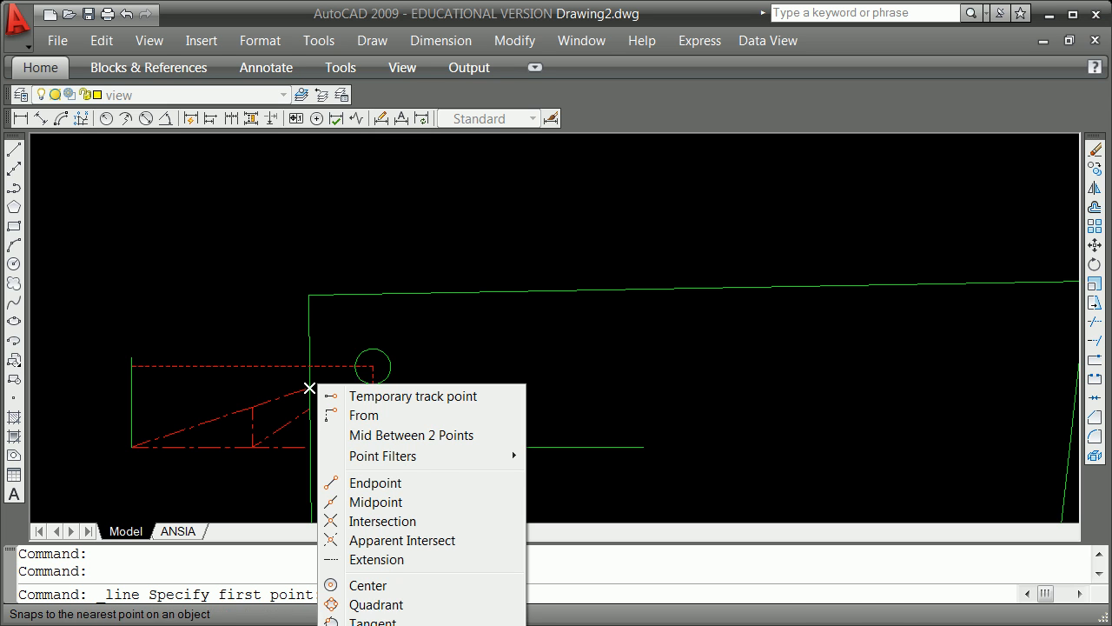
{"action": "key", "text": "r"}
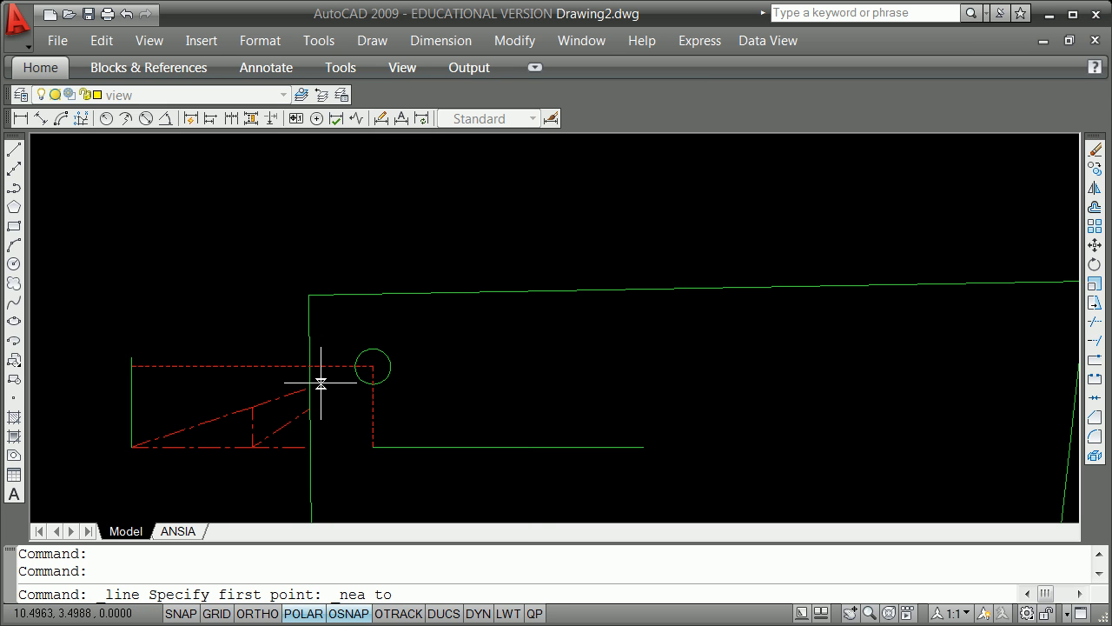
{"action": "left_click", "coordinate": [320, 383]}
{"action": "right_click", "coordinate": [333, 380], "text": "shift"}
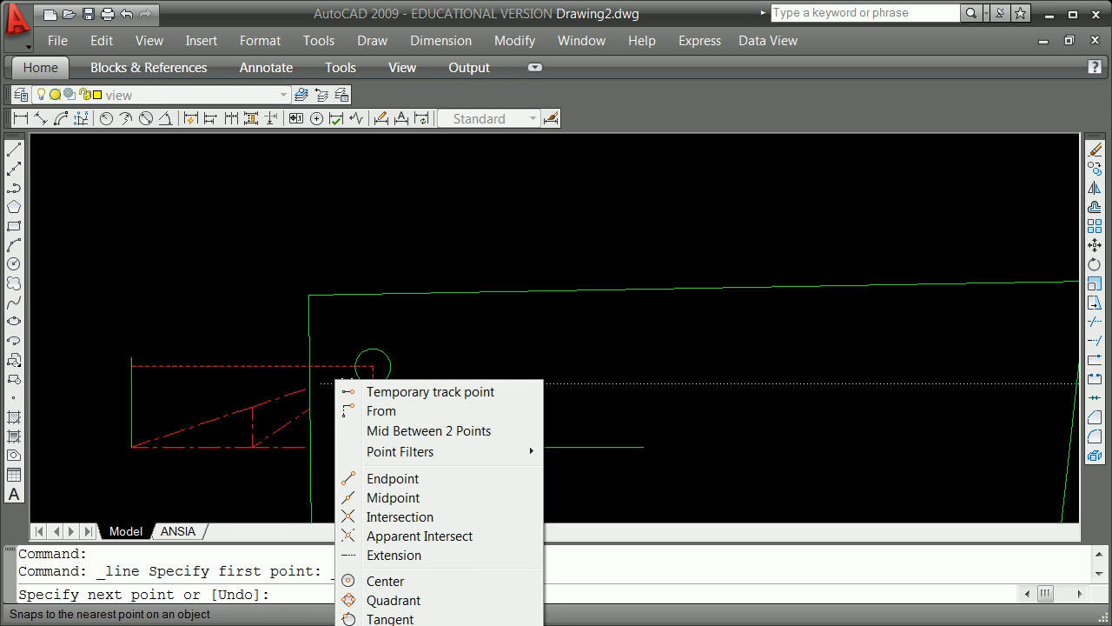
{"action": "key", "text": "r"}
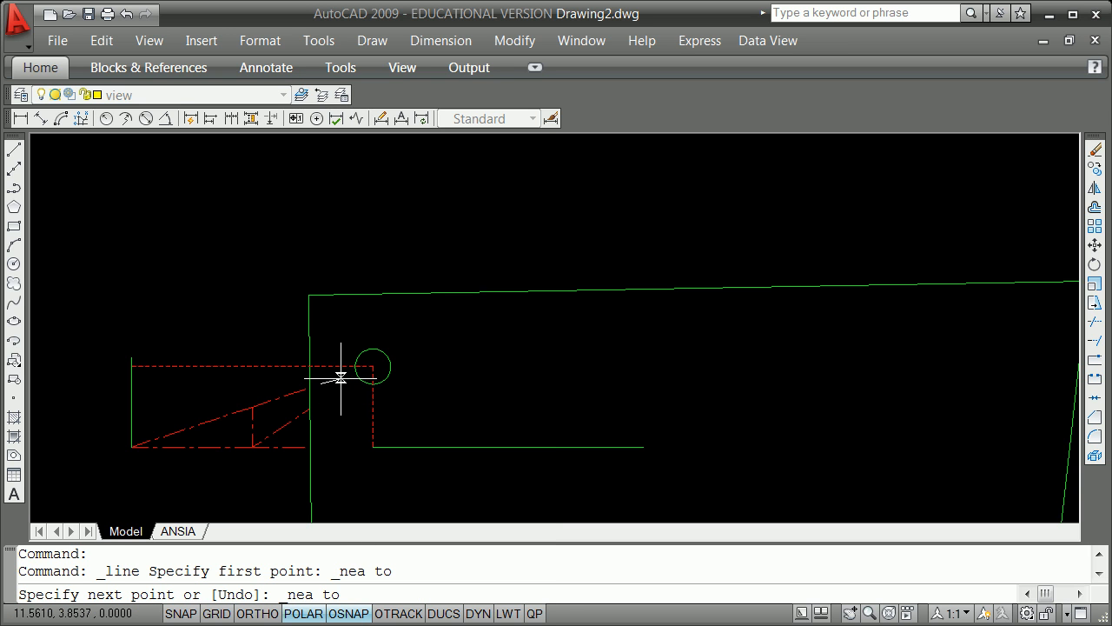
{"action": "left_click", "coordinate": [341, 378]}
{"action": "key", "text": "Return"}
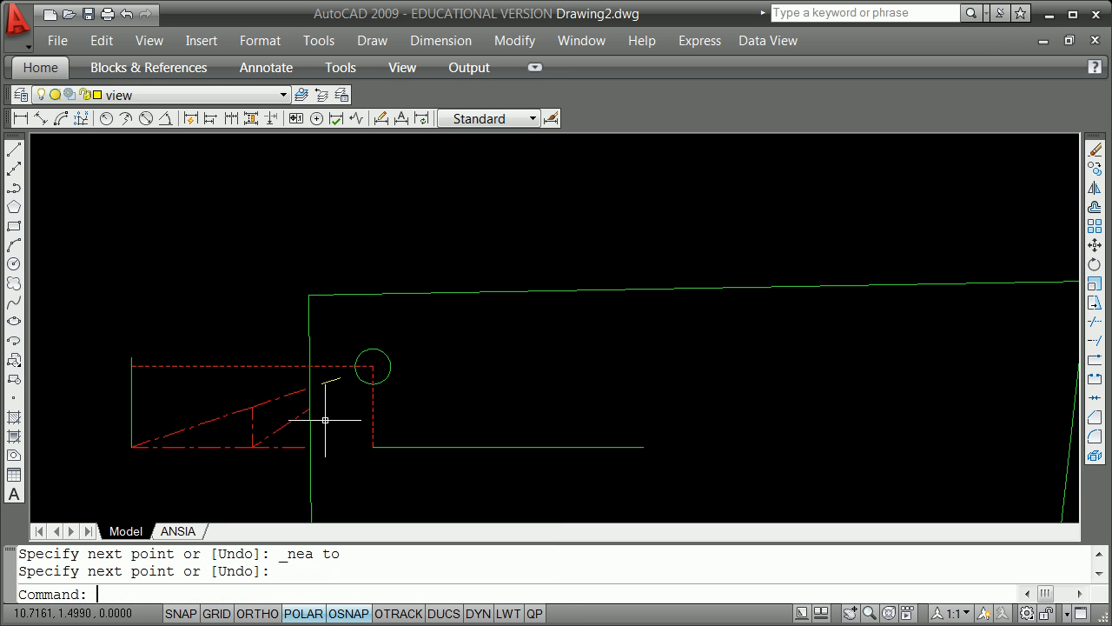
Draw a short line along the masked diagonal web member just inside the wipeout boundary, using Nearest snaps for both endpoints.
{"action": "left_click", "coordinate": [15, 146]}
{"action": "right_click", "coordinate": [280, 241], "text": "shift"}
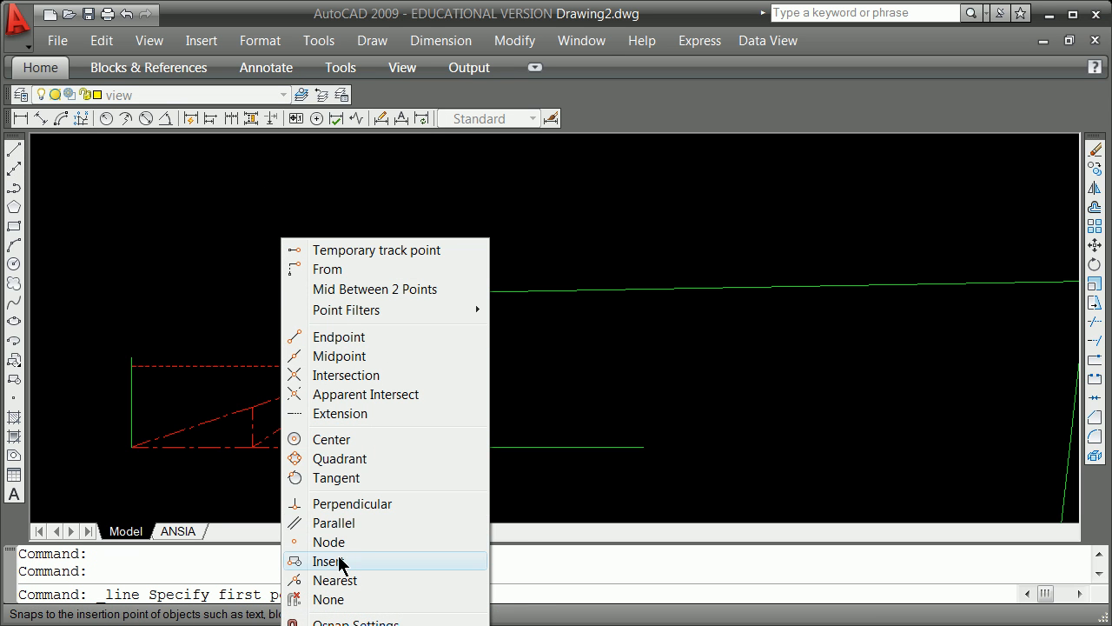
{"action": "left_click", "coordinate": [352, 580]}
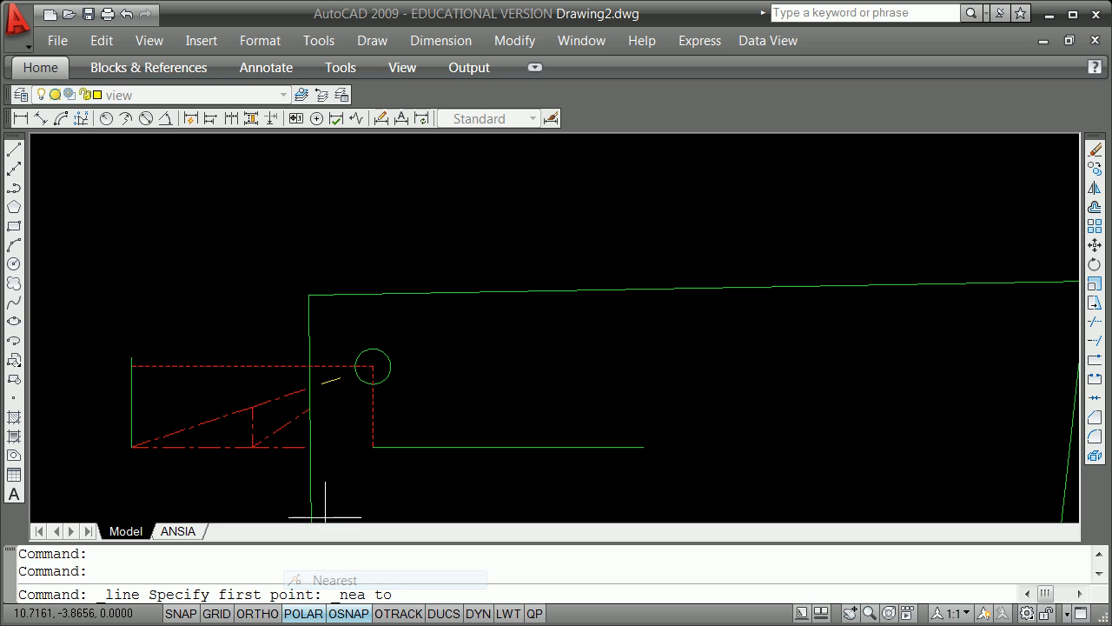
{"action": "left_click", "coordinate": [320, 402]}
{"action": "right_click", "coordinate": [322, 402], "text": "shift"}
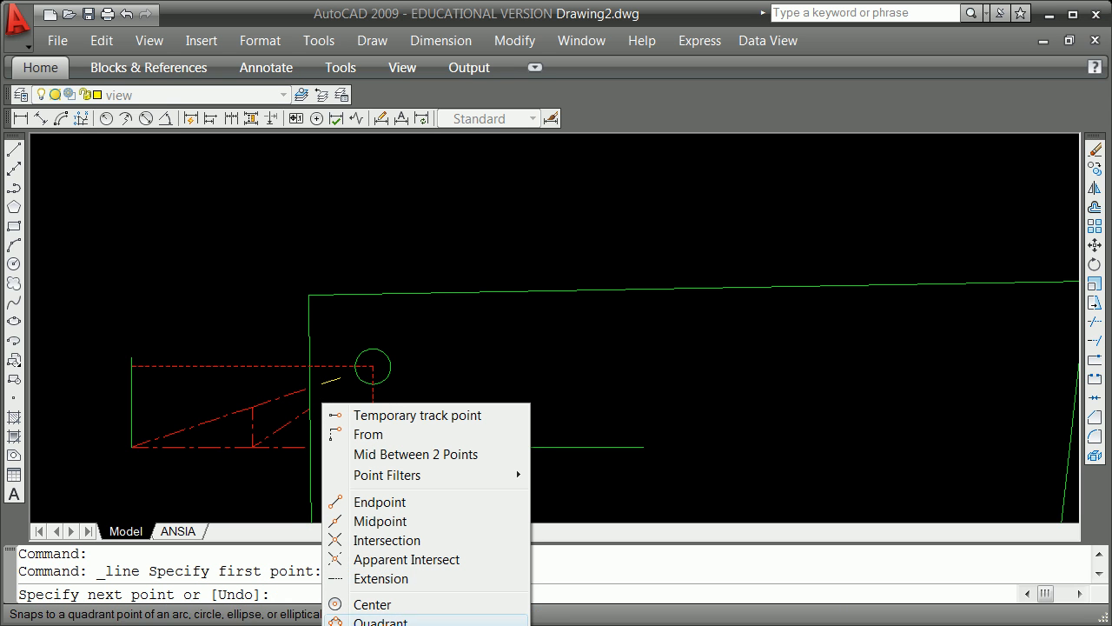
{"action": "left_click", "coordinate": [352, 625]}
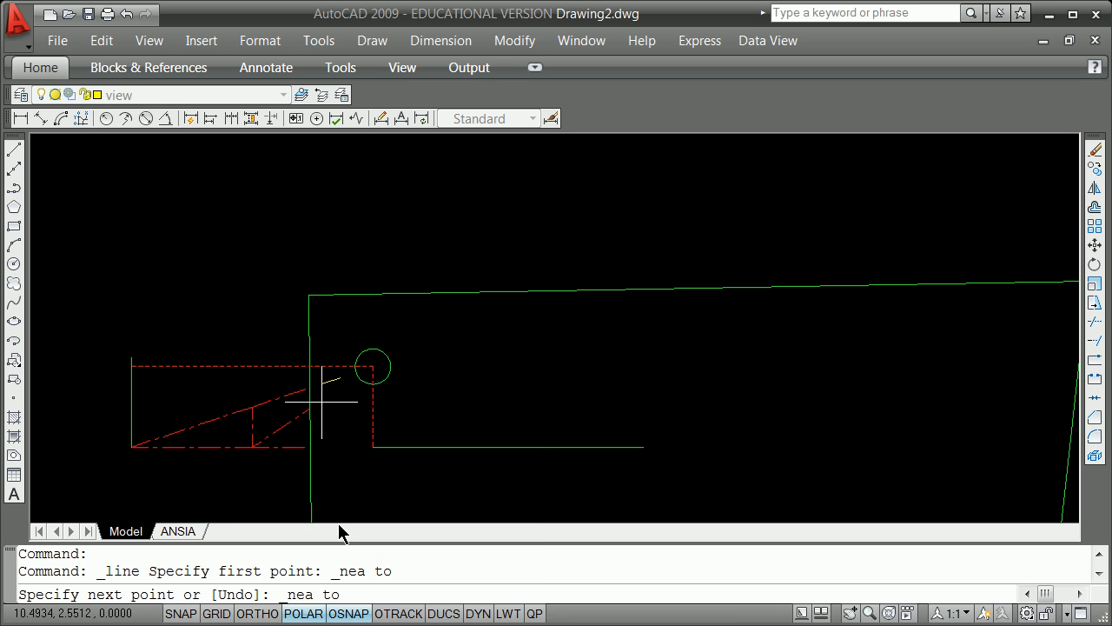
{"action": "left_click", "coordinate": [332, 396]}
{"action": "key", "text": "Return"}
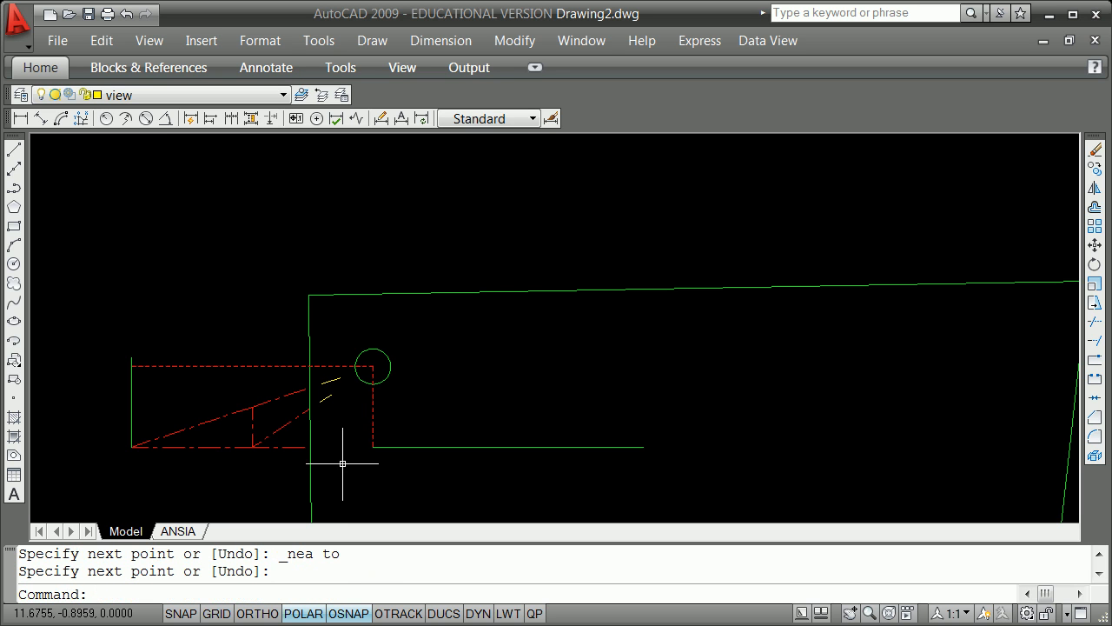
Draw a short horizontal line along the masked bottom chord inside the wipeout, using Nearest snaps for both endpoints.
{"action": "left_click", "coordinate": [15, 151]}
{"action": "right_click", "coordinate": [476, 347], "text": "shift"}
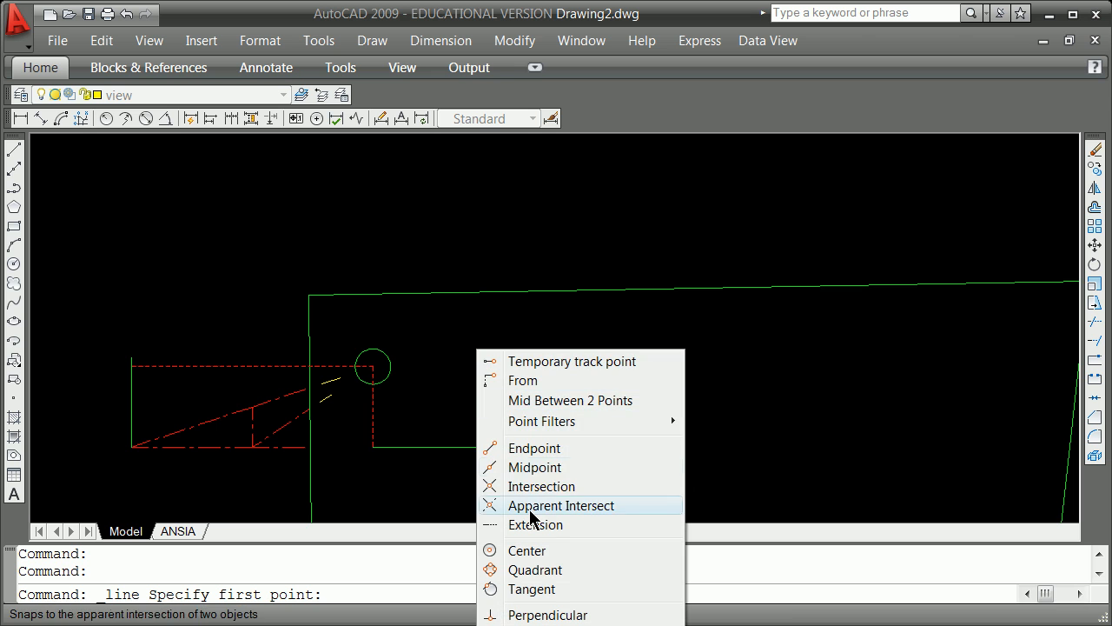
{"action": "left_click", "coordinate": [521, 625]}
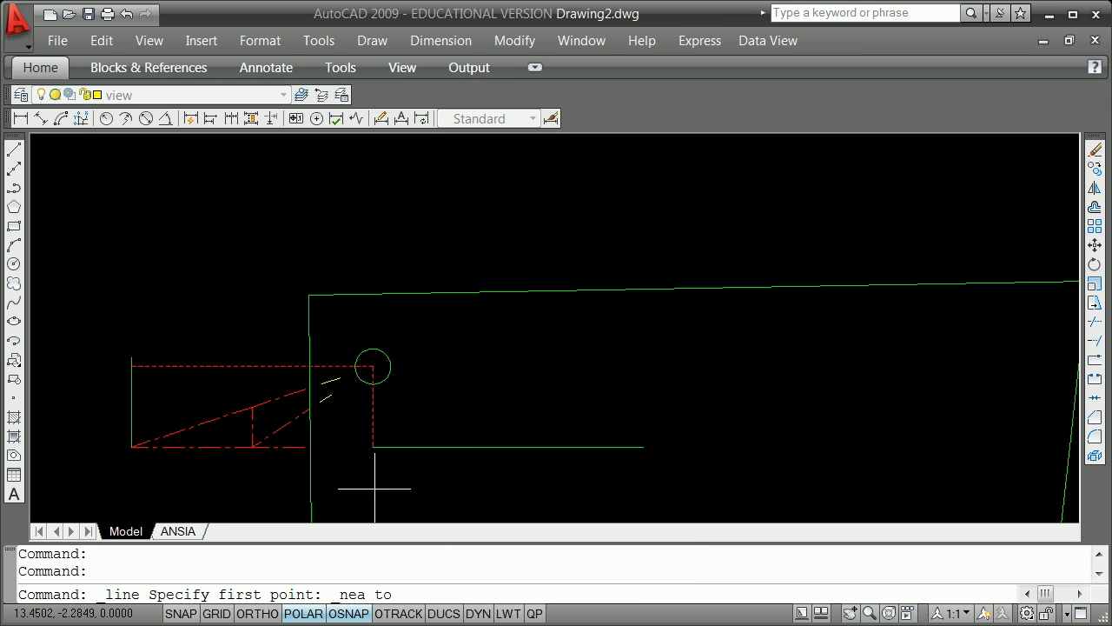
{"action": "left_click", "coordinate": [327, 446]}
{"action": "right_click", "coordinate": [423, 387], "text": "shift"}
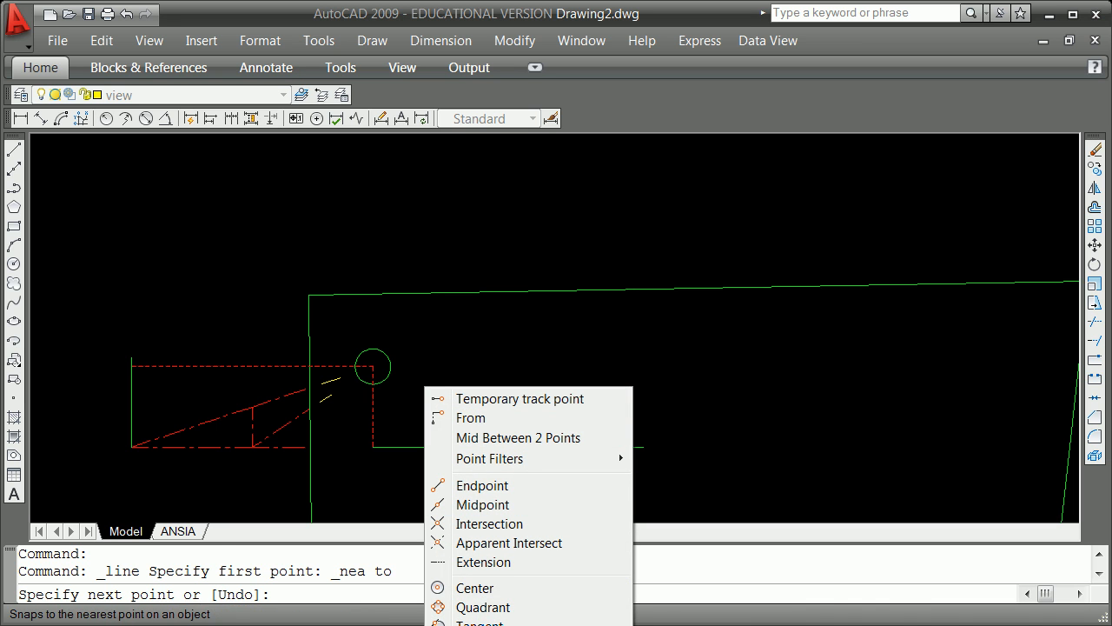
{"action": "left_click", "coordinate": [521, 625]}
{"action": "left_click", "coordinate": [336, 447]}
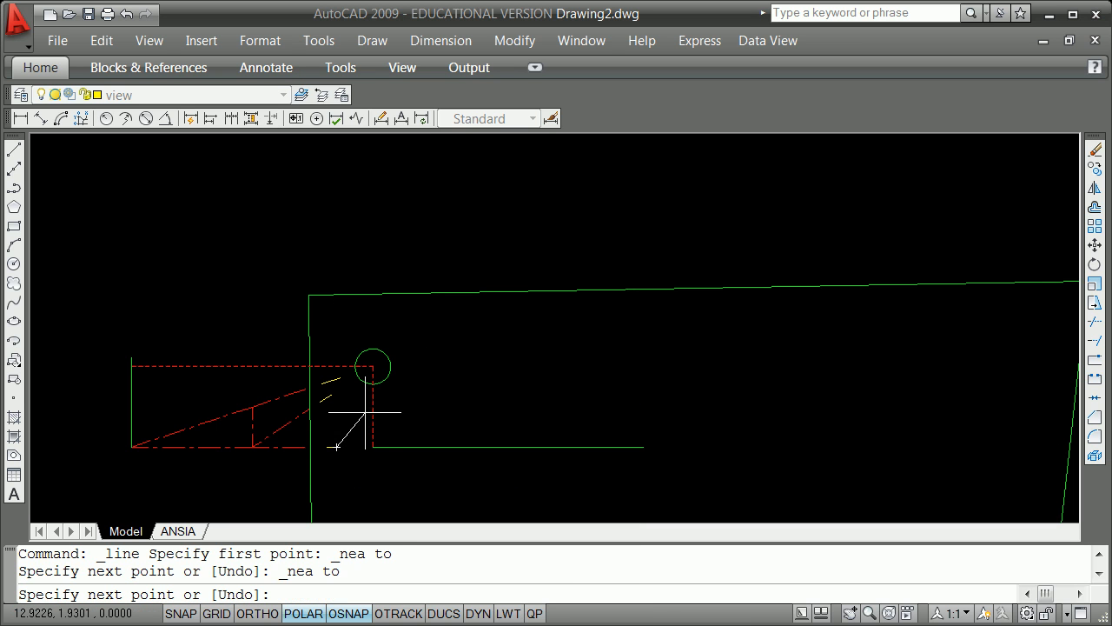
{"action": "key", "text": "Return"}
{"action": "key", "text": "Return"}
{"action": "scroll", "coordinate": [323, 376], "scroll_direction": "up", "scroll_amount": 4}
{"action": "scroll", "coordinate": [327, 378], "scroll_direction": "down", "scroll_amount": 2}
{"action": "scroll", "coordinate": [333, 378], "scroll_direction": "down", "scroll_amount": 2}
{"action": "scroll", "coordinate": [313, 442], "scroll_direction": "up", "scroll_amount": 5}
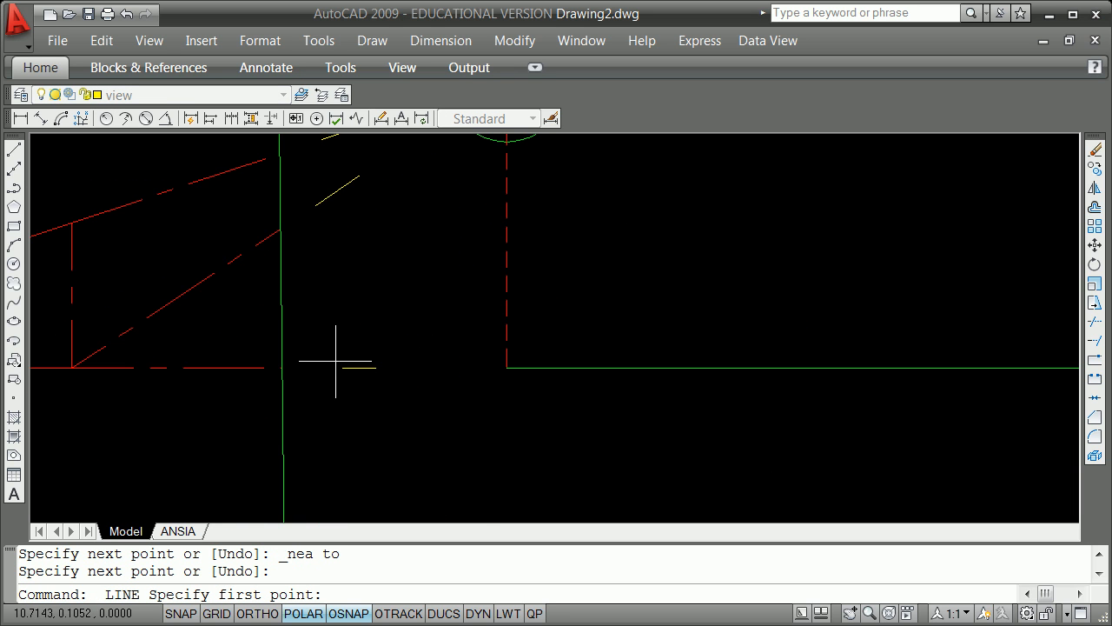
{"action": "scroll", "coordinate": [352, 230], "scroll_direction": "down", "scroll_amount": 4}
{"action": "scroll", "coordinate": [352, 192], "scroll_direction": "up", "scroll_amount": 3}
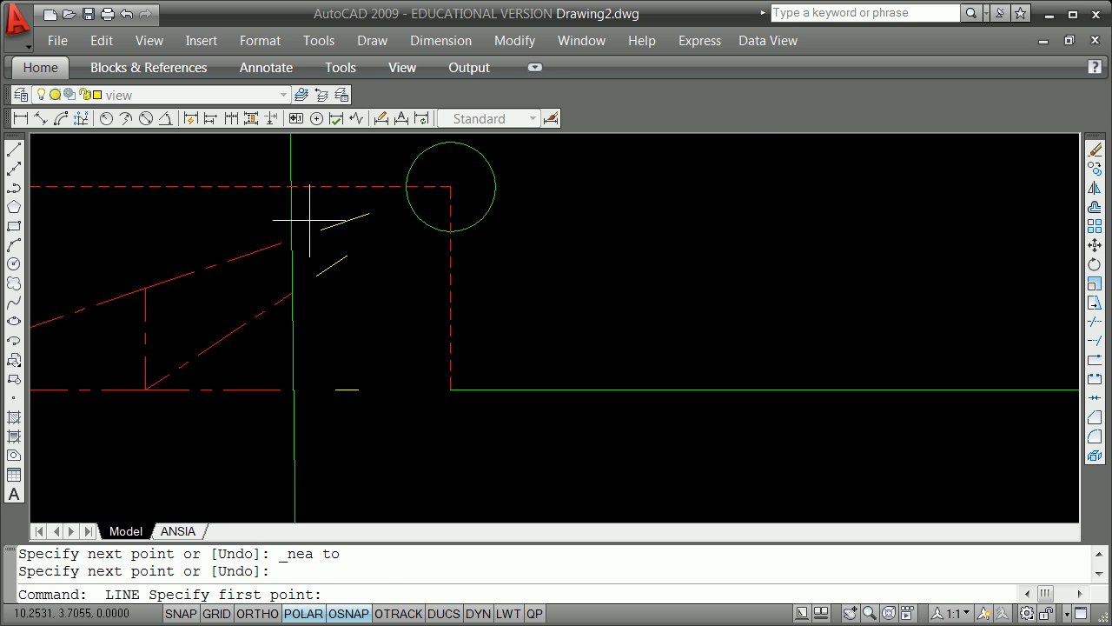
{"action": "key", "text": "Escape"}
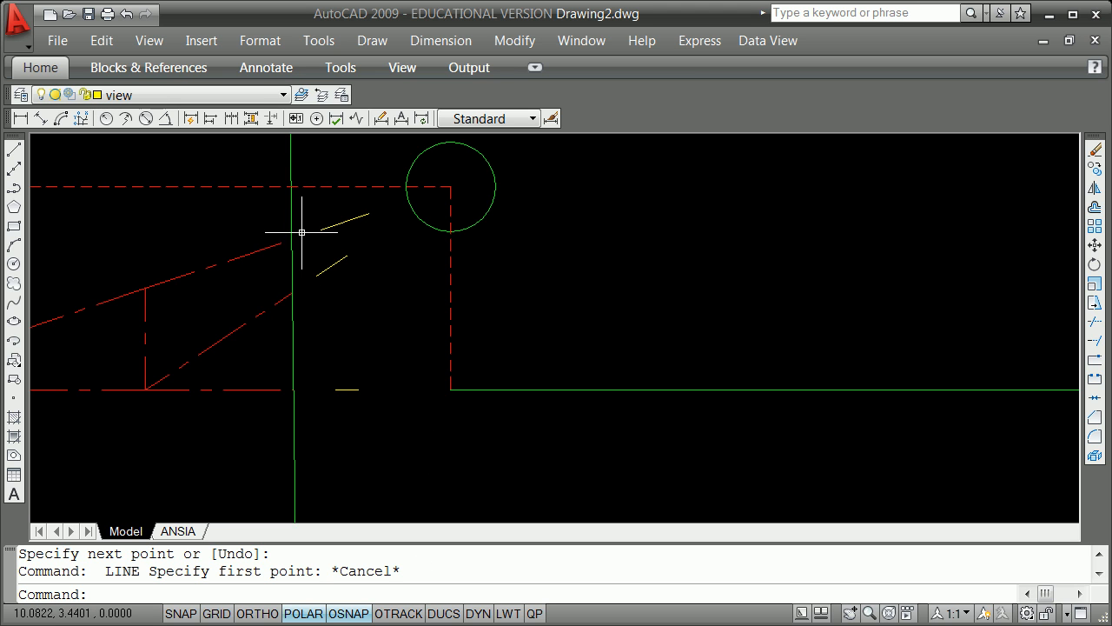
Lengthen the yellow line along the upper chord to a total length of 1, adjusting its upper end.
{"action": "type", "text": "len"}
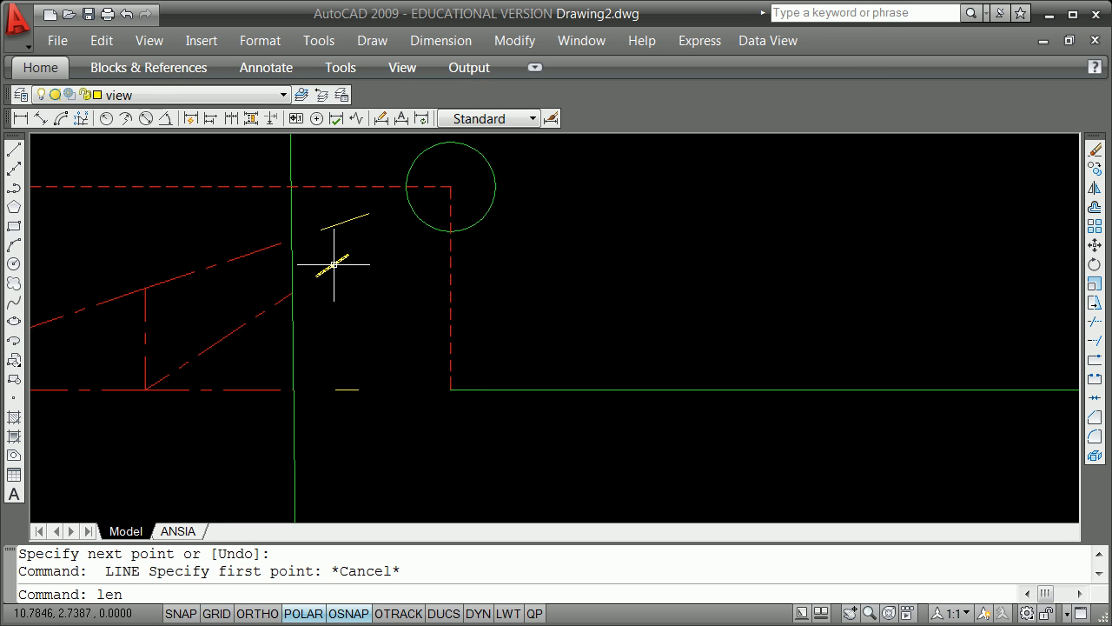
{"action": "key", "text": "Return"}
{"action": "type", "text": "to"}
{"action": "key", "text": "Return"}
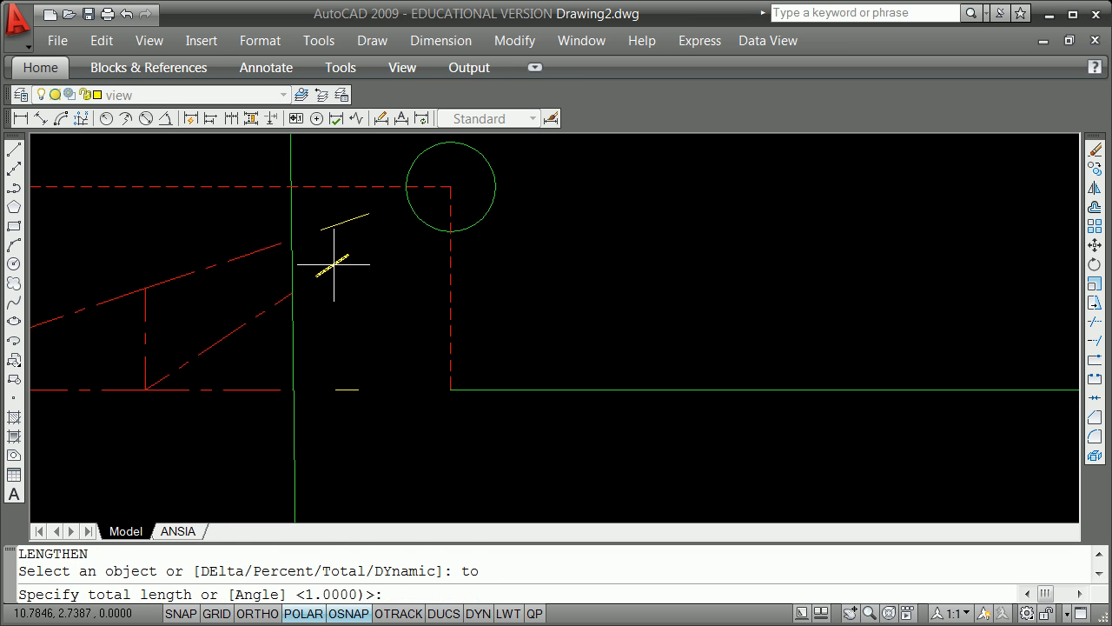
{"action": "type", "text": "1"}
{"action": "key", "text": "Return"}
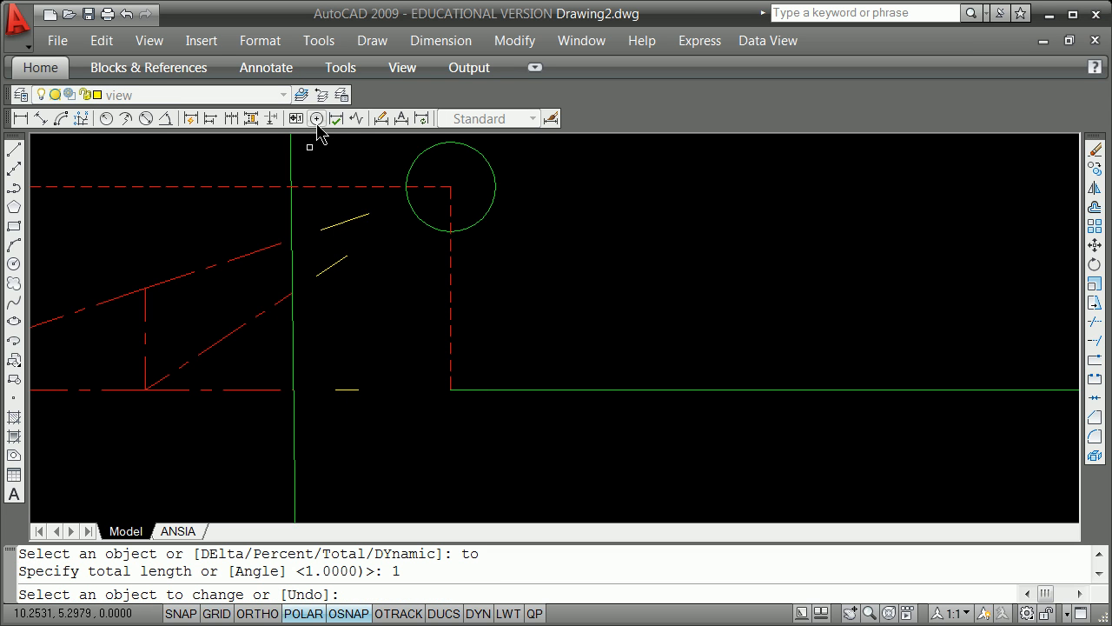
{"action": "left_click", "coordinate": [367, 214]}
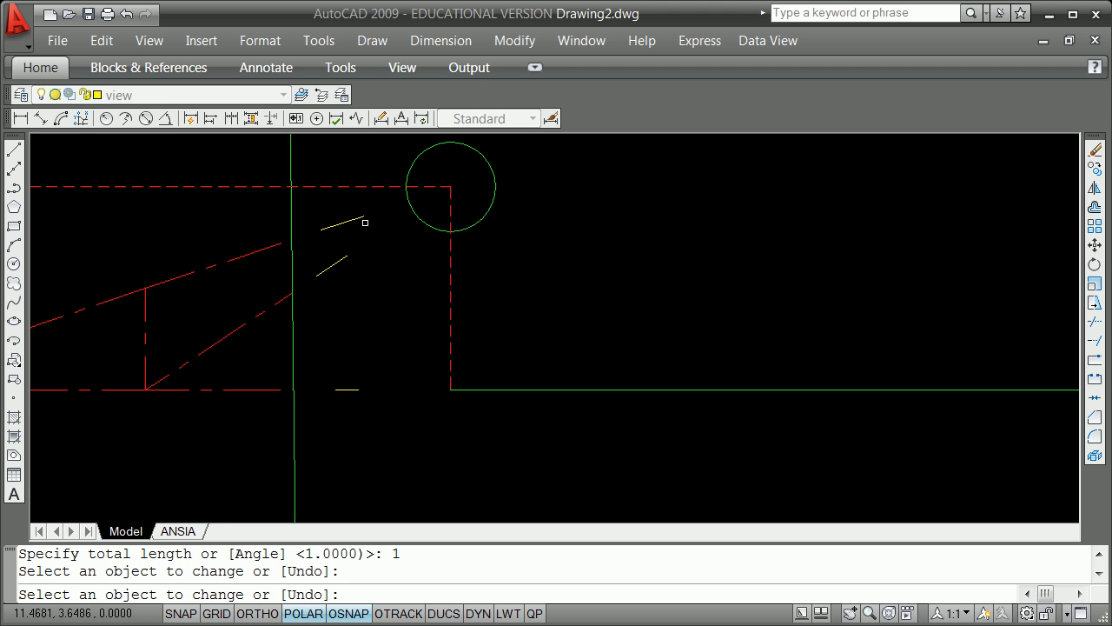
{"action": "left_click", "coordinate": [358, 217]}
{"action": "key", "text": "Return"}
Lengthen the yellow line along the diagonal web member to a total length of 1 from its upper end.
{"action": "key", "text": "Return"}
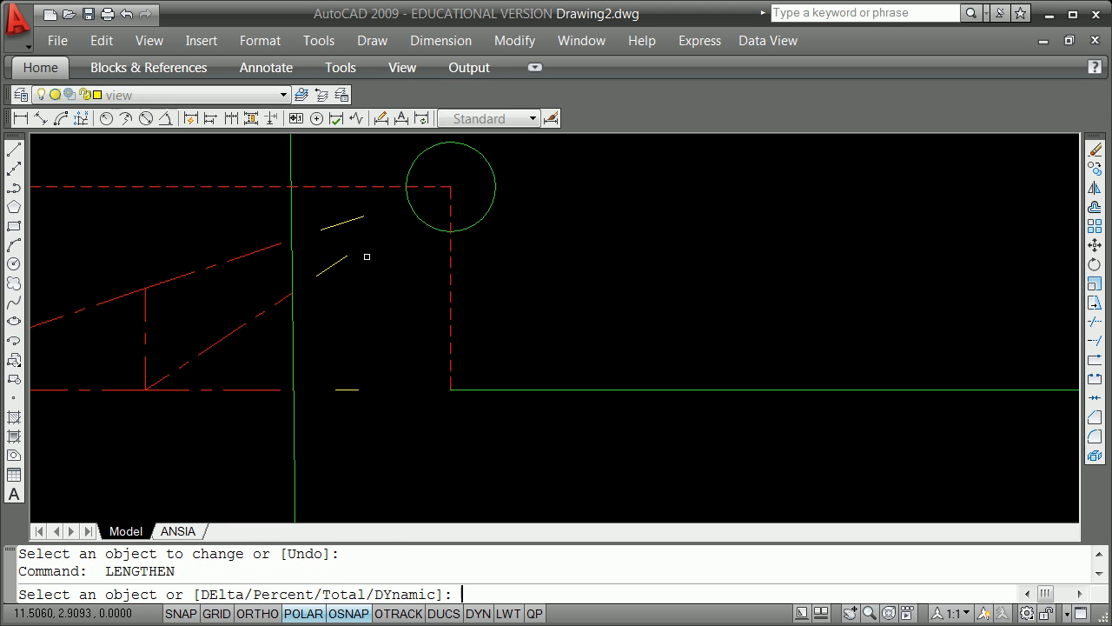
{"action": "type", "text": "to"}
{"action": "key", "text": "Return"}
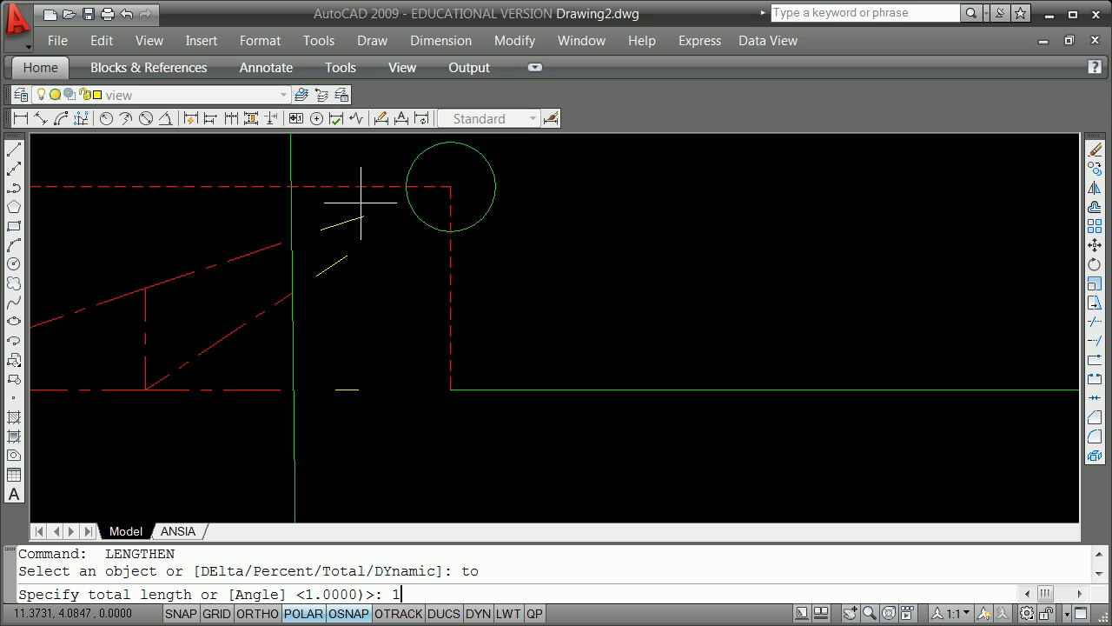
{"action": "type", "text": "1"}
{"action": "key", "text": "Return"}
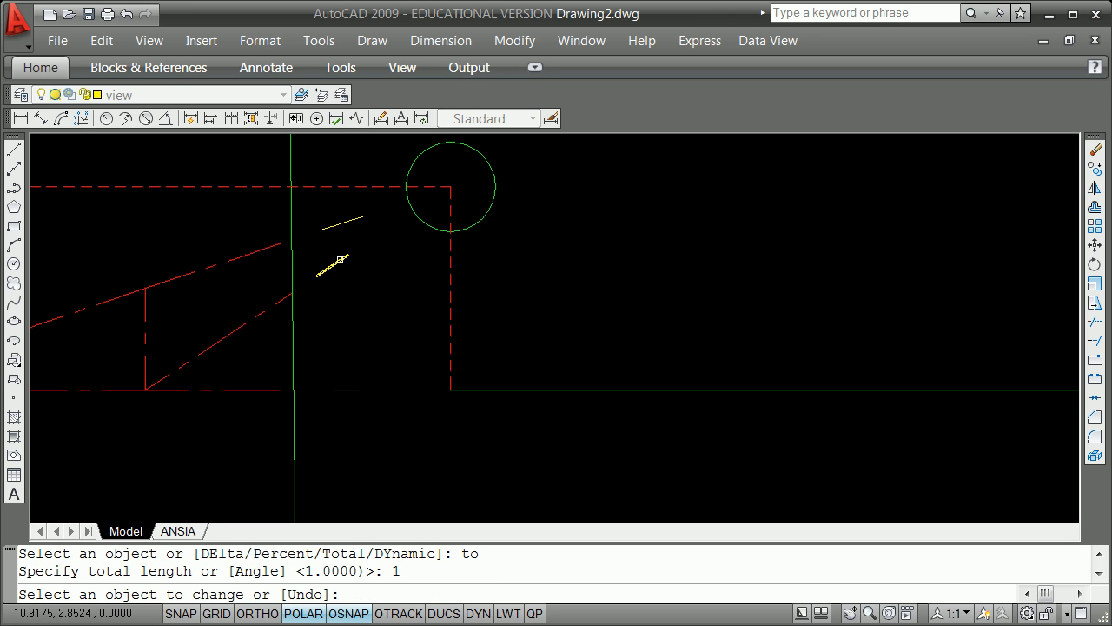
{"action": "left_click", "coordinate": [342, 259]}
{"action": "key", "text": "Return"}
Lengthen the yellow line along the bottom chord to a total length of 1.
{"action": "key", "text": "Return"}
{"action": "type", "text": "to"}
{"action": "key", "text": "Return"}
{"action": "key", "text": "Return"}
{"action": "left_click", "coordinate": [348, 390]}
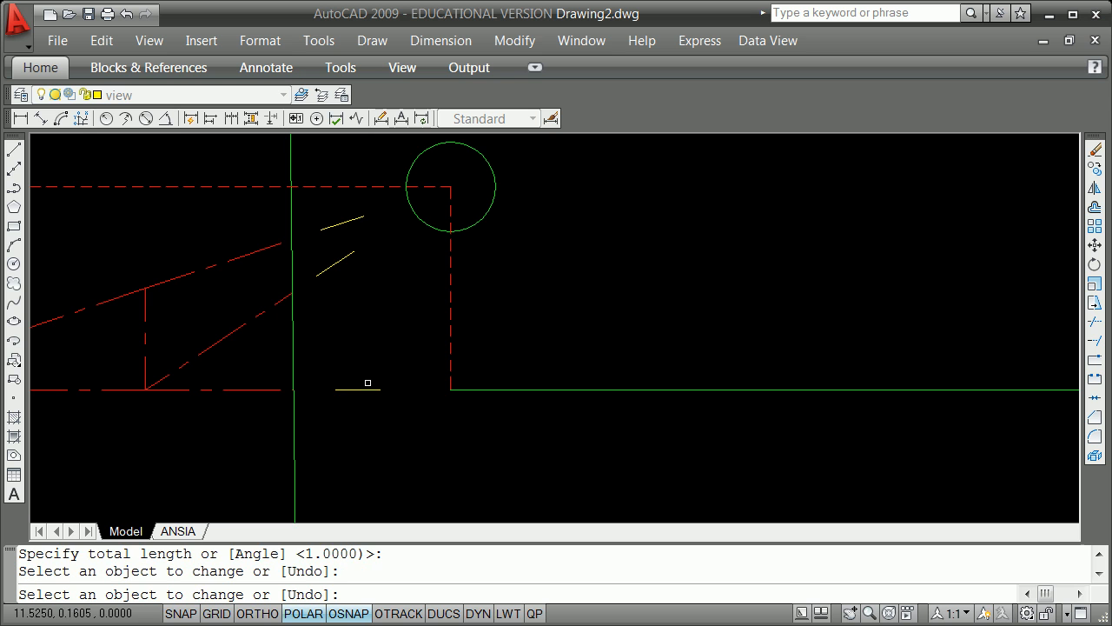
{"action": "key", "text": "Escape"}
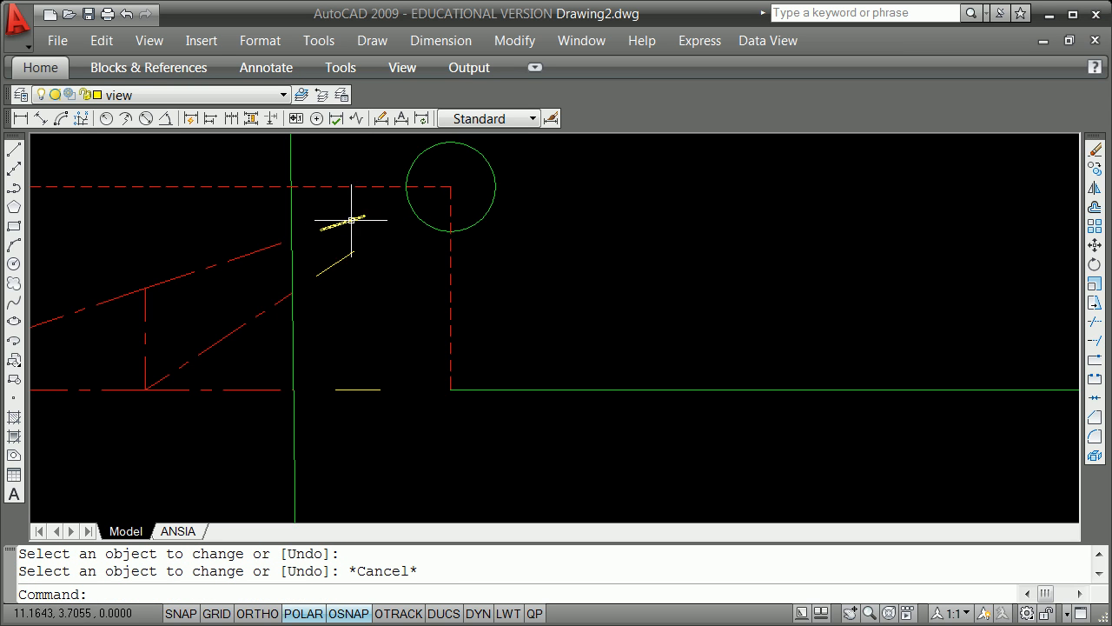
Move the green wipeout boundary to the Viewport layer.
{"action": "scroll", "coordinate": [376, 283], "scroll_direction": "down", "scroll_amount": 5}
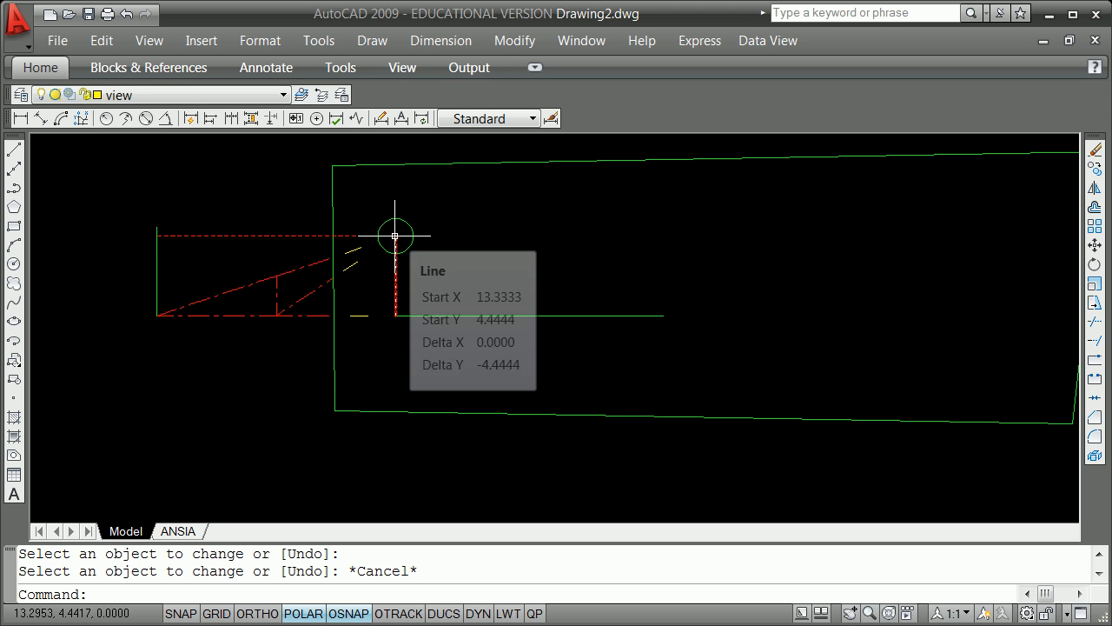
{"action": "mouse_move", "coordinate": [394, 235]}
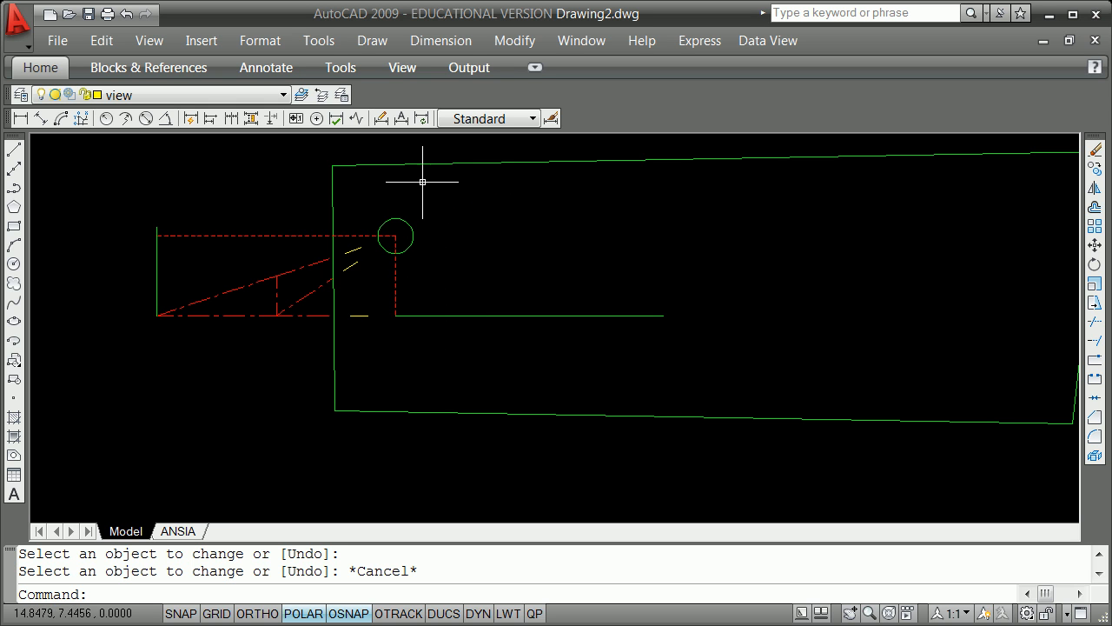
{"action": "mouse_move", "coordinate": [434, 163]}
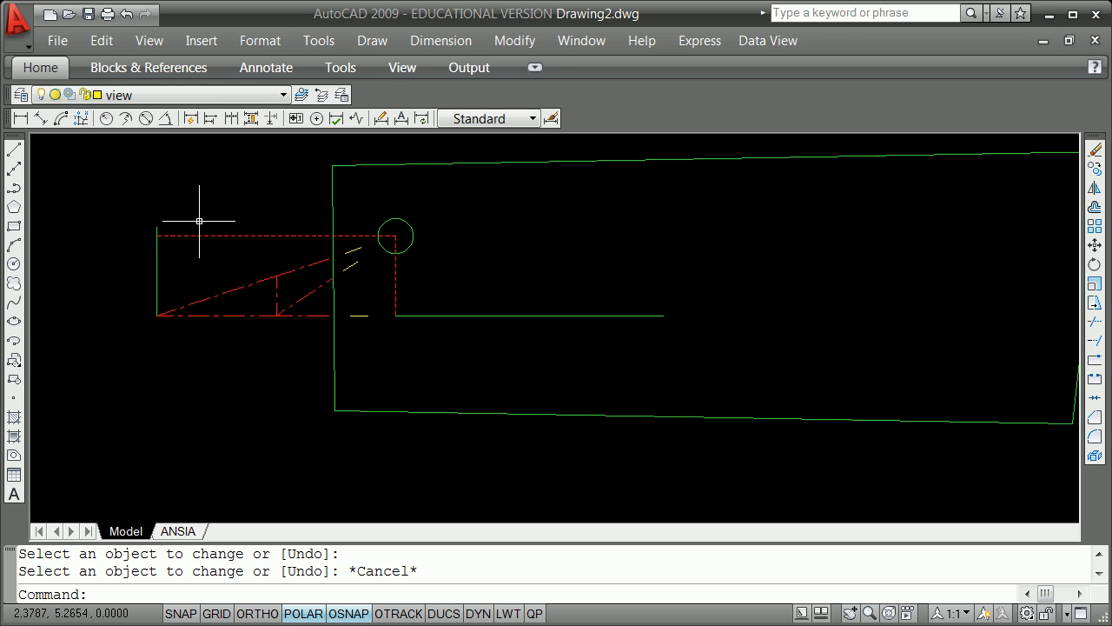
{"action": "left_click", "coordinate": [285, 95]}
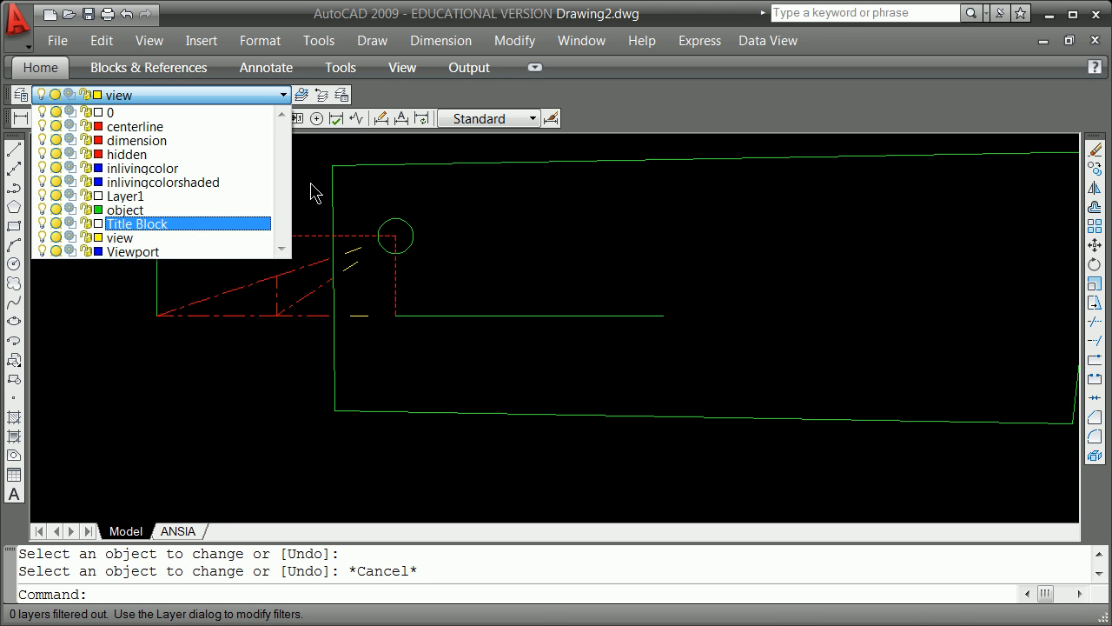
{"action": "left_click", "coordinate": [358, 176]}
{"action": "left_click", "coordinate": [355, 165]}
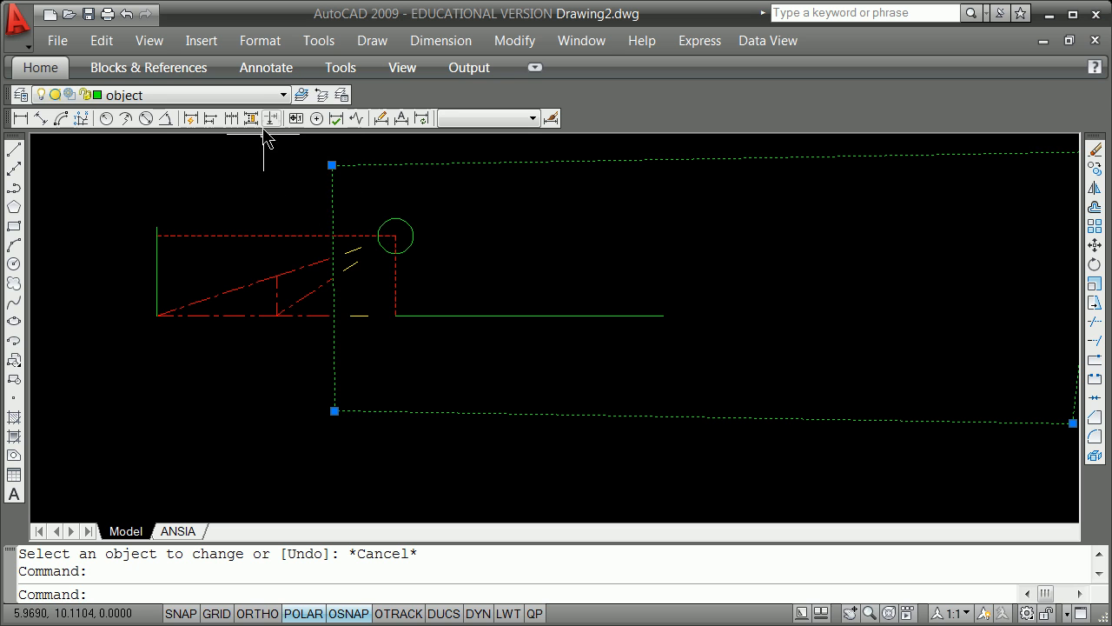
{"action": "left_click", "coordinate": [282, 95]}
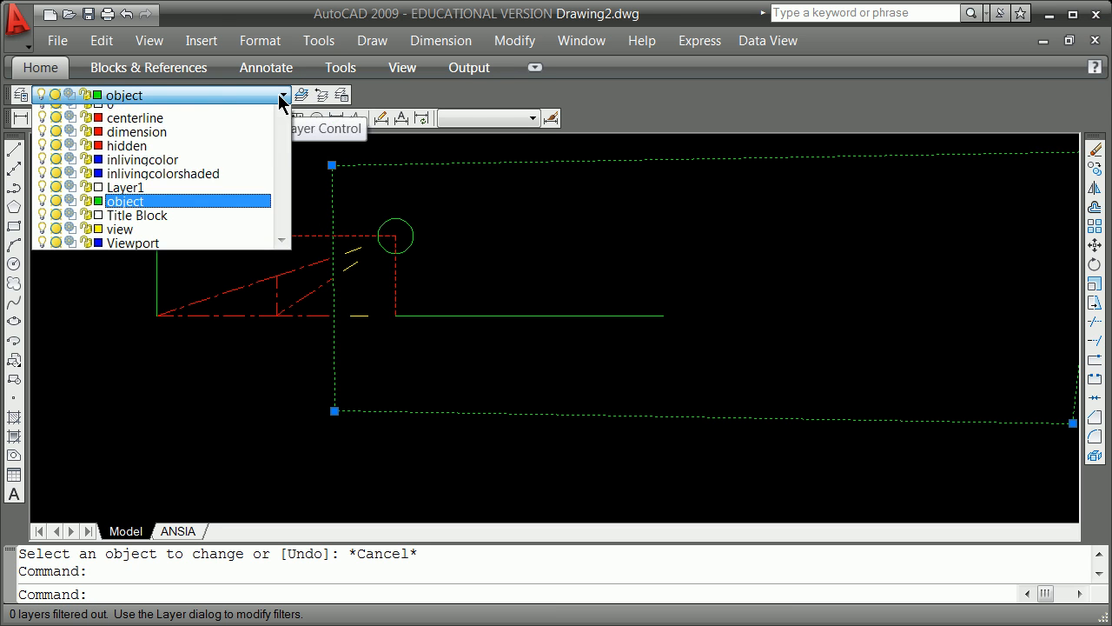
{"action": "left_click", "coordinate": [222, 252]}
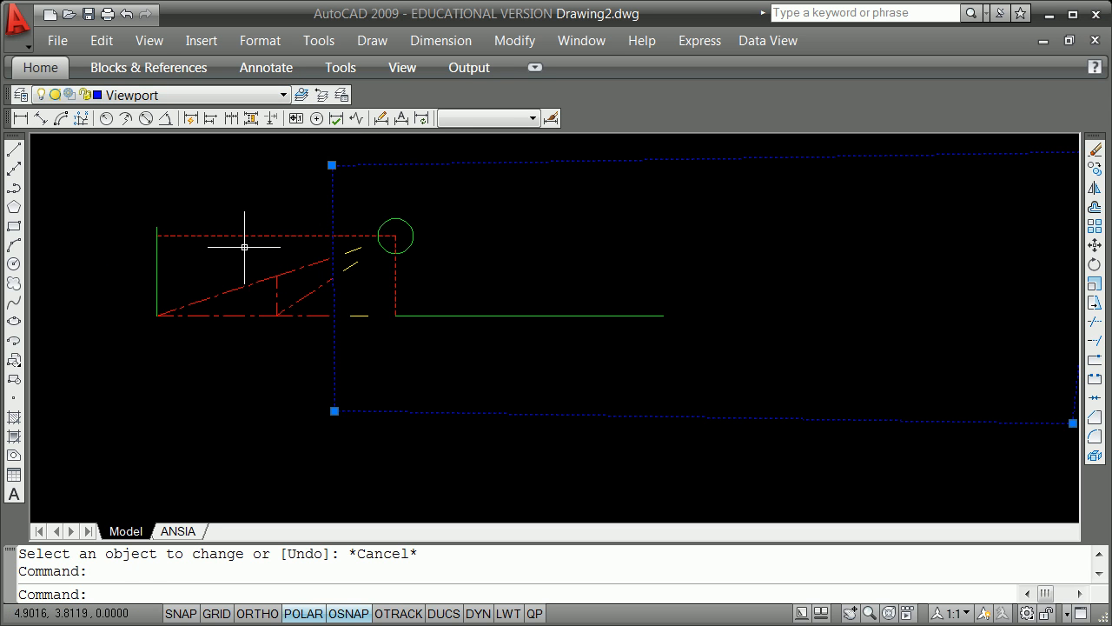
{"action": "key", "text": "Escape"}
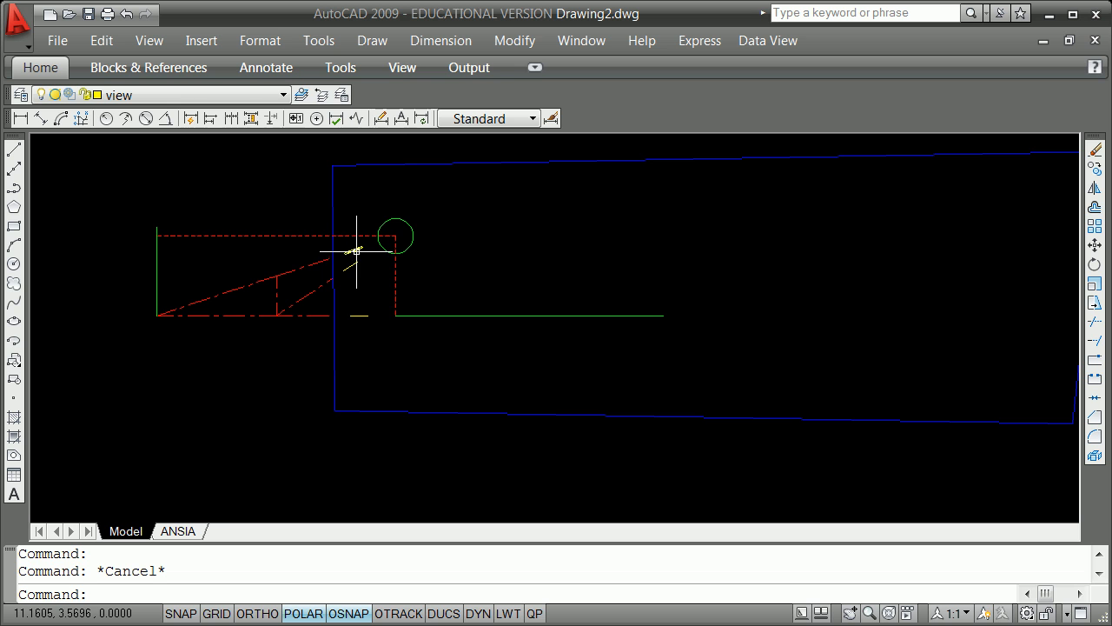
List the properties of the green vertical line at the truss's lower starting corner to check its length.
{"action": "mouse_move", "coordinate": [356, 250]}
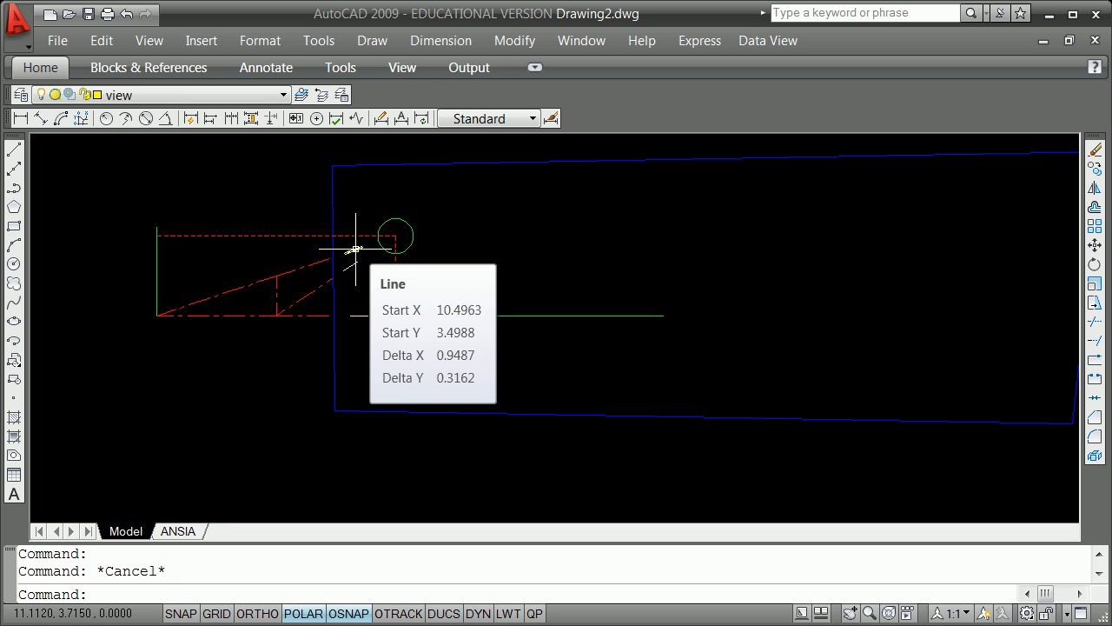
{"action": "mouse_move", "coordinate": [277, 315]}
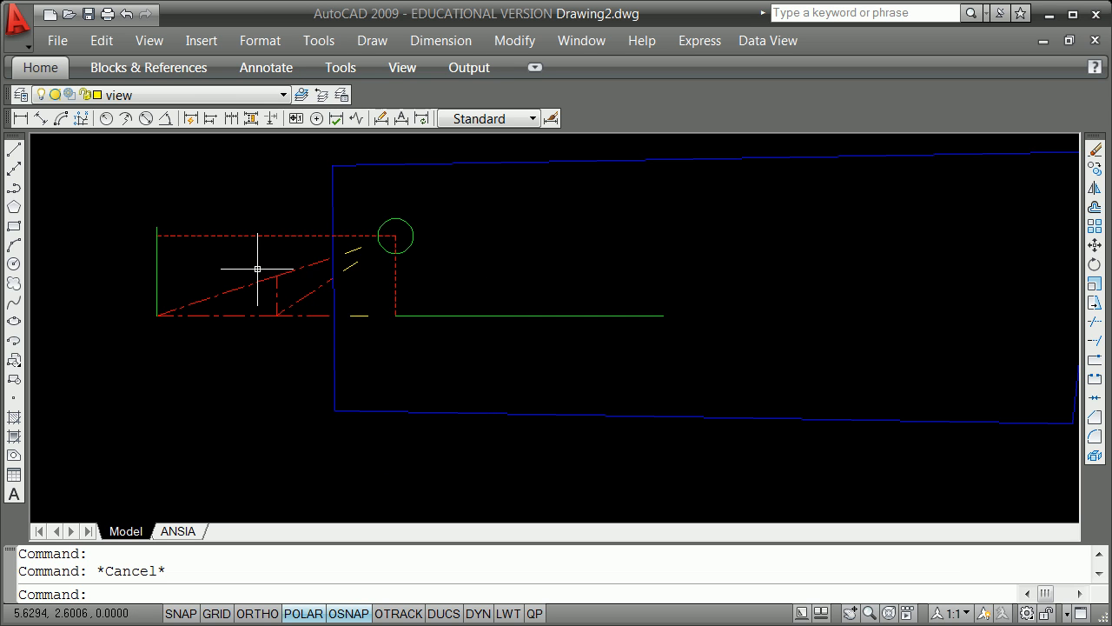
{"action": "scroll", "coordinate": [257, 253], "scroll_direction": "up", "scroll_amount": 3}
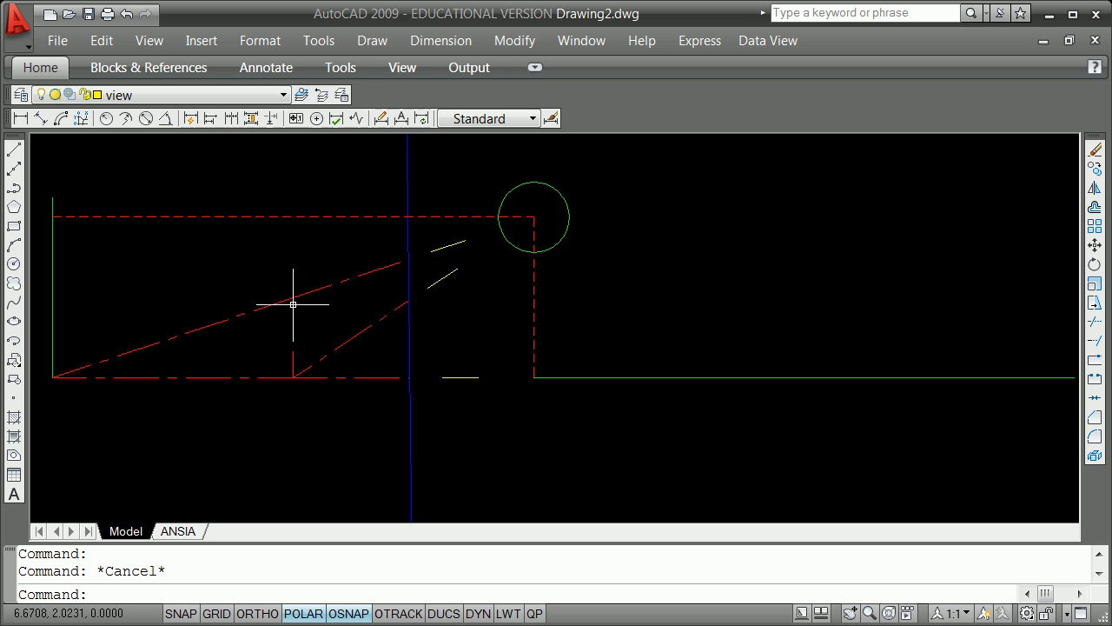
{"action": "mouse_move", "coordinate": [305, 295]}
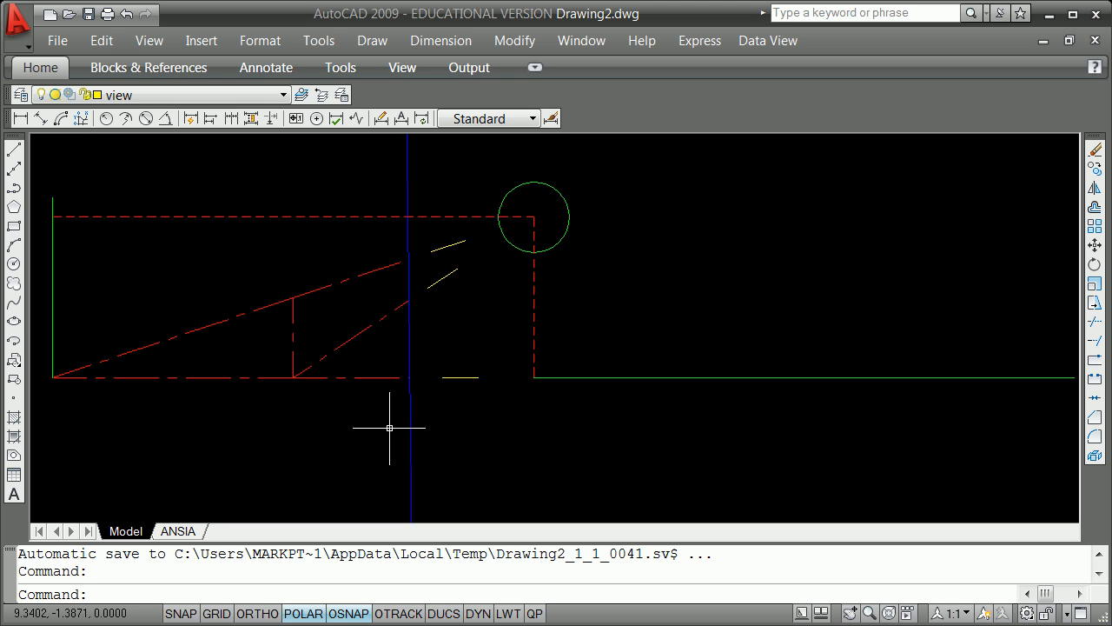
{"action": "left_click", "coordinate": [53, 274]}
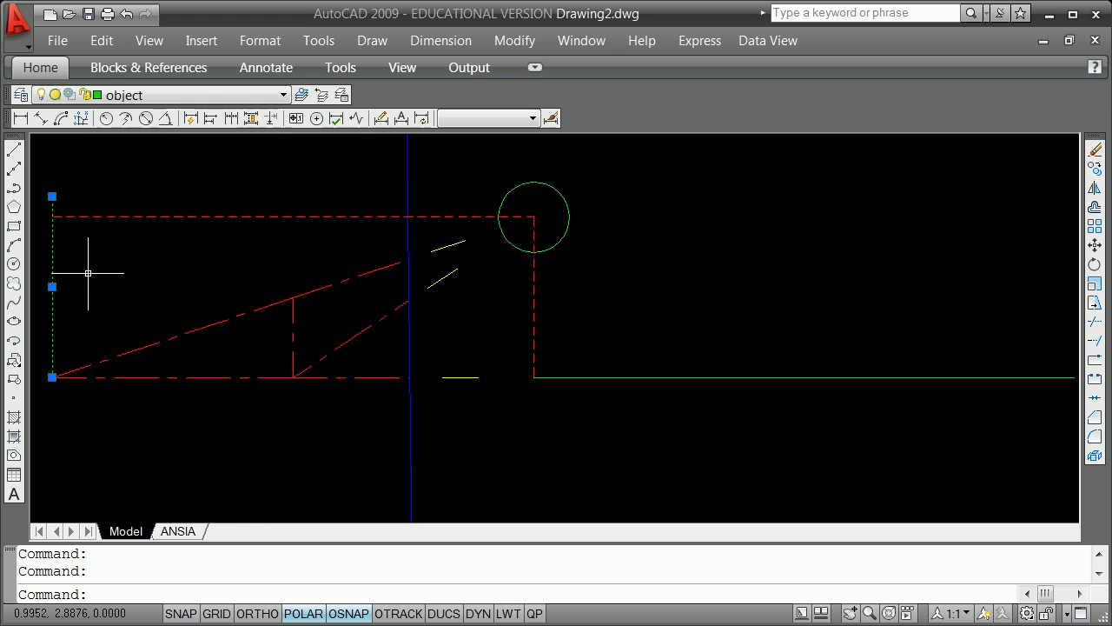
{"action": "type", "text": "li"}
{"action": "key", "text": "Return"}
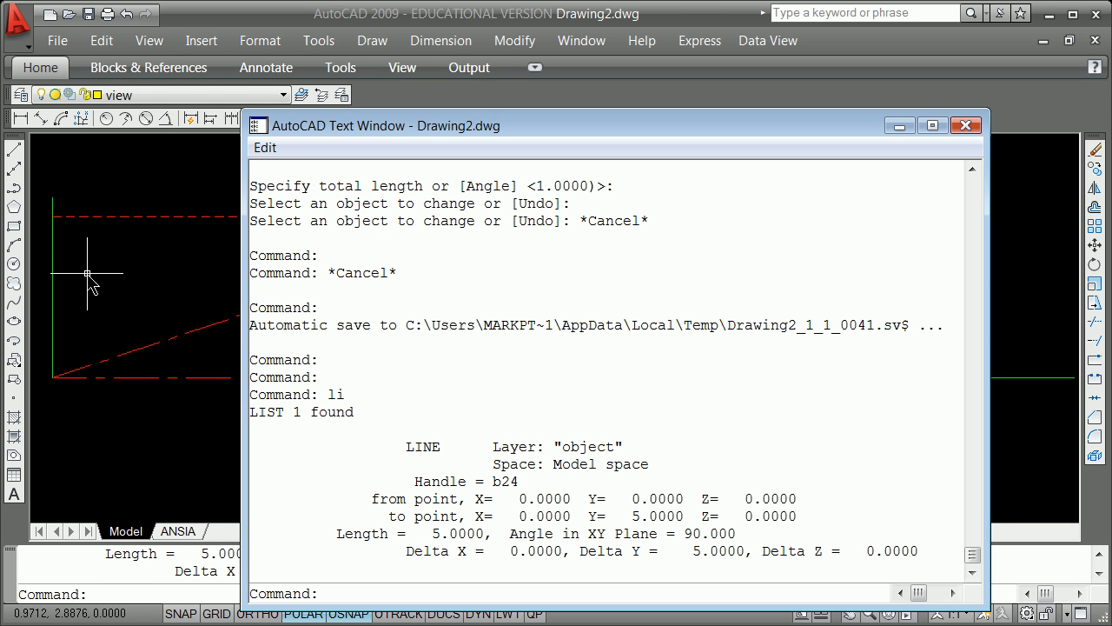
{"action": "left_click", "coordinate": [966, 126]}
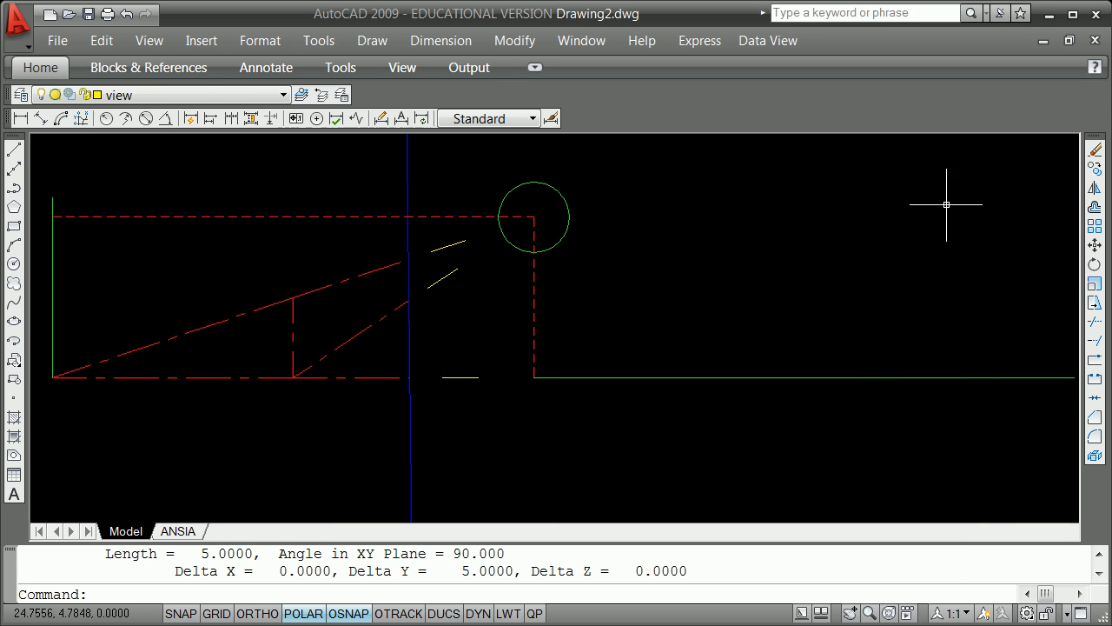
List the properties of the scaled green horizontal line below the circle to check its length.
{"action": "left_click", "coordinate": [870, 377]}
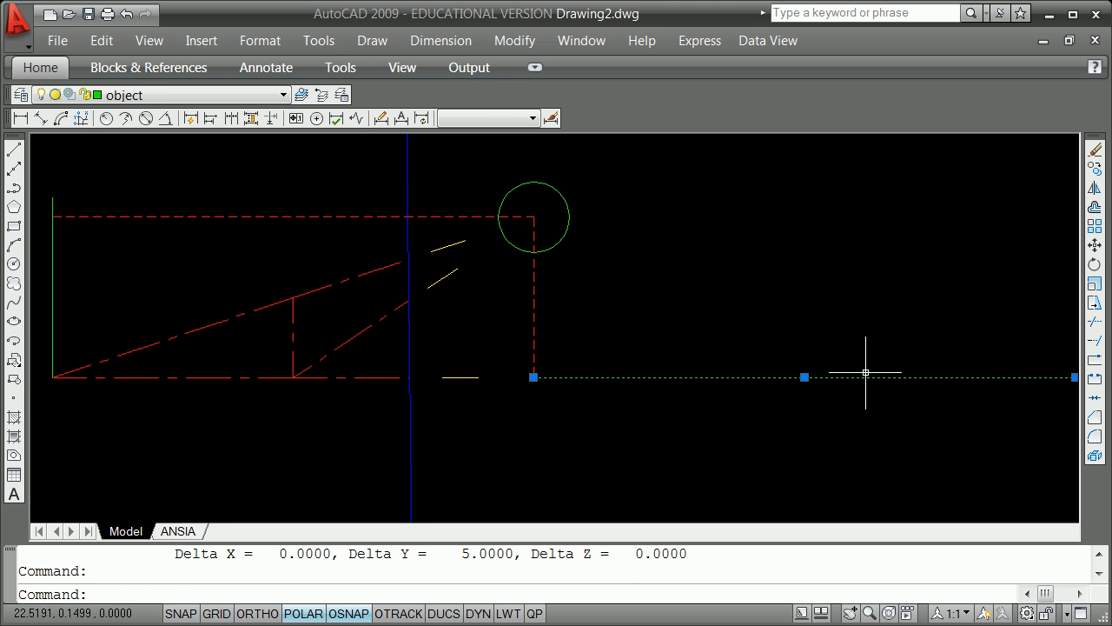
{"action": "type", "text": "list"}
{"action": "key", "text": "Return"}
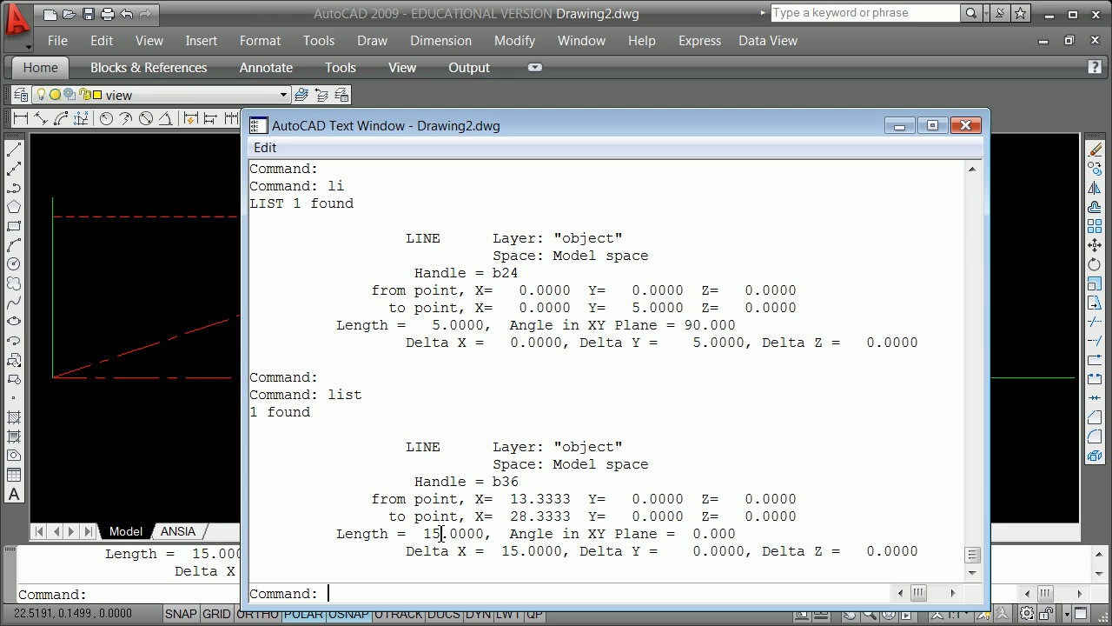
{"action": "key", "text": "F2"}
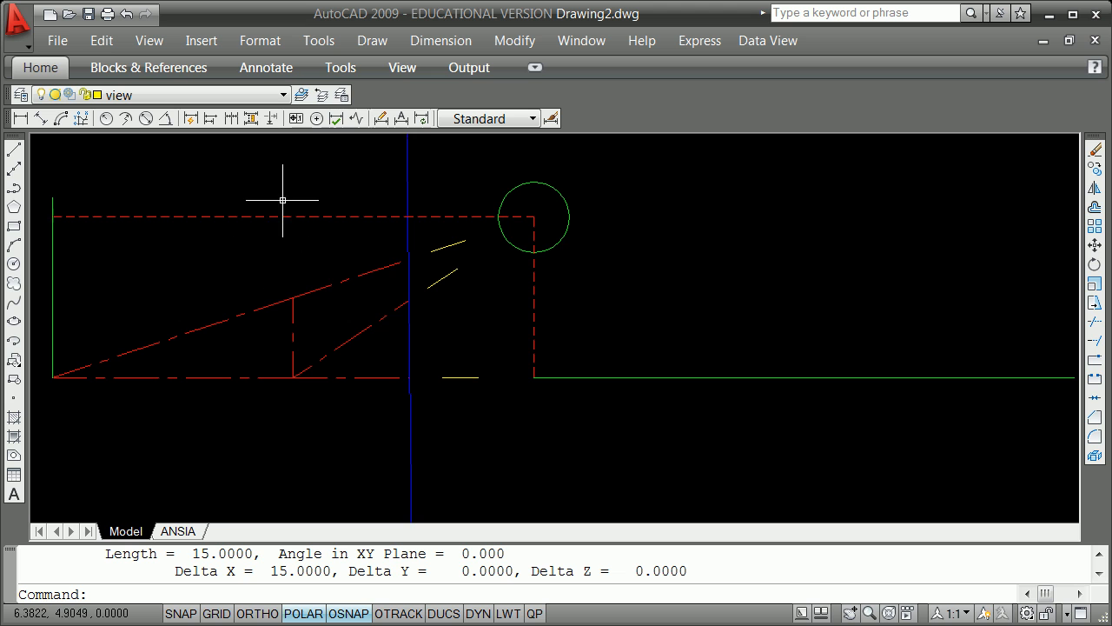